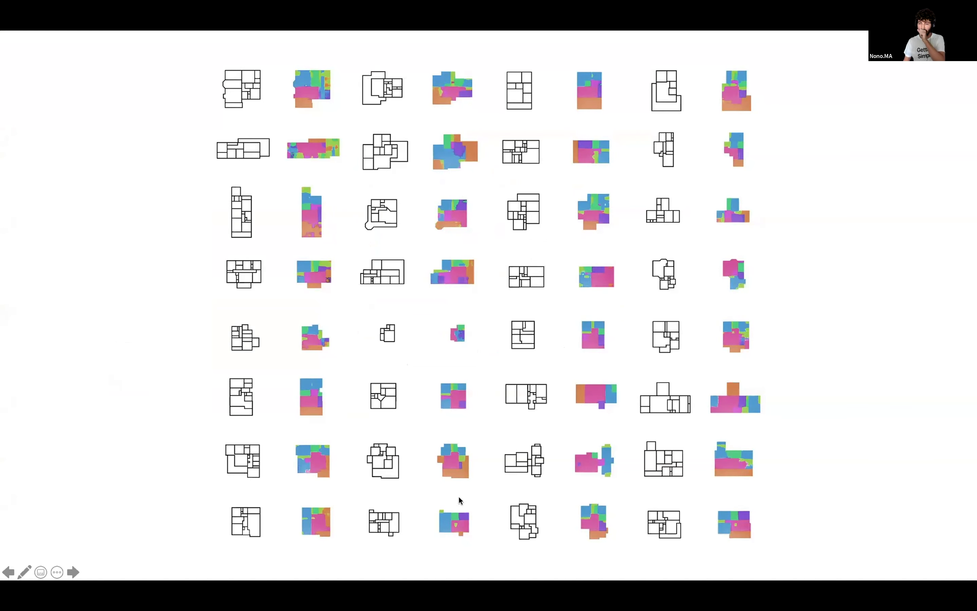
Advance to the slide introducing Glitch.me, Google Colab and RunwayML side by side.
{"action": "key", "text": "Right"}
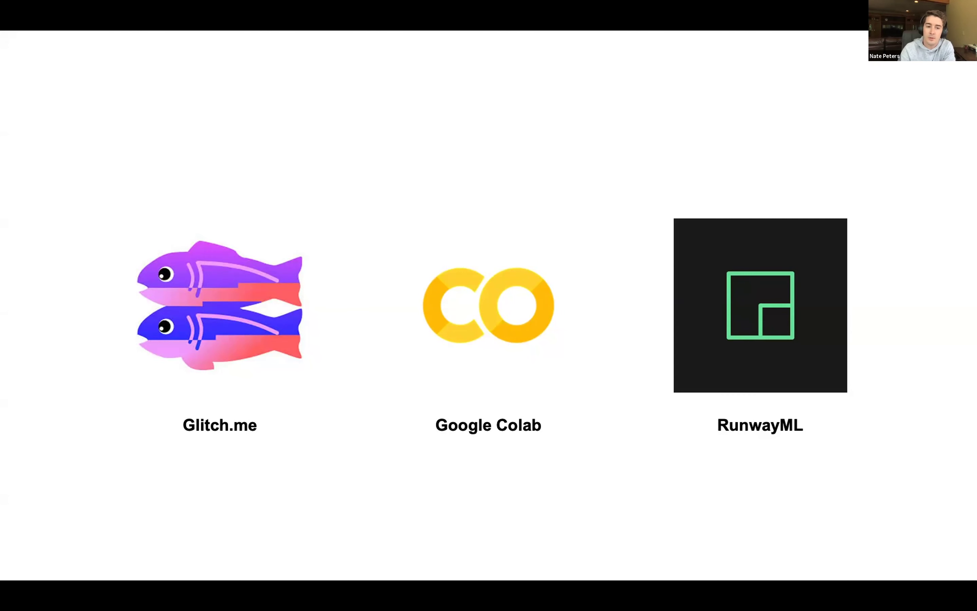
Advance to the Glitch Your Projects slide listing pix2pix, pix2pix-animation and pix2pix-drawing-app.
{"action": "left_click", "coordinate": [661, 427]}
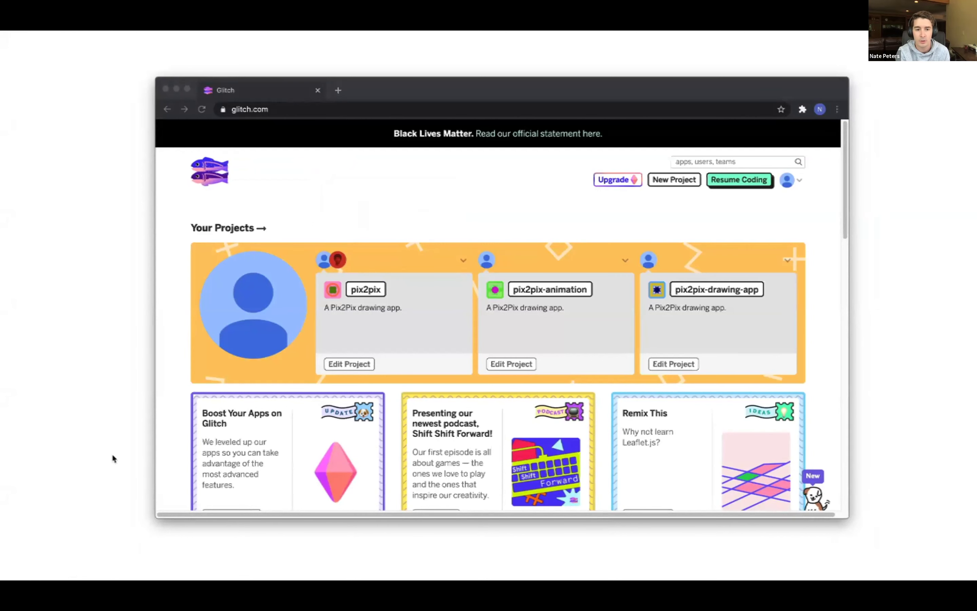
Focus the Glitch browser page and scroll further down the dashboard.
{"action": "left_click", "coordinate": [174, 405]}
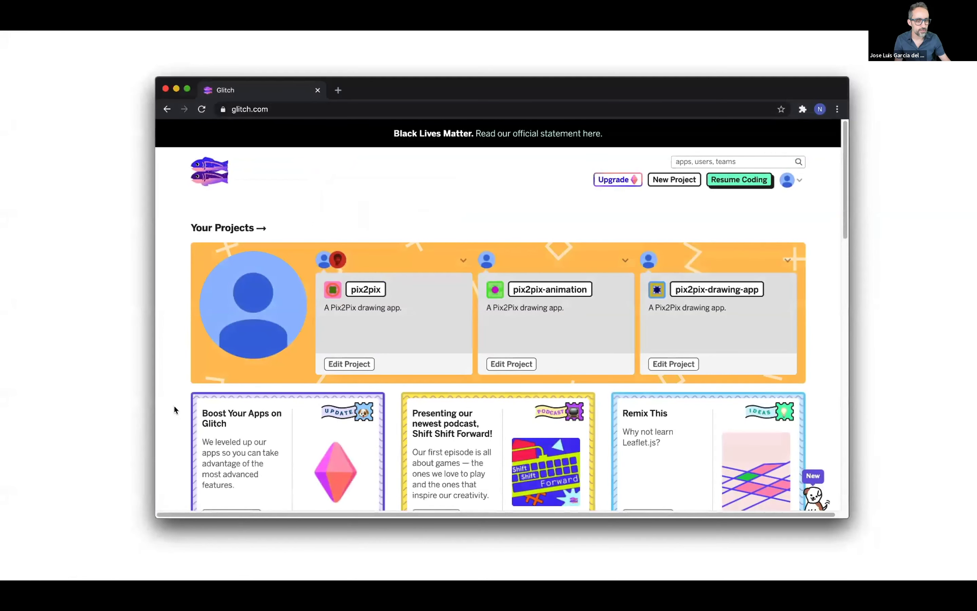
{"action": "scroll", "coordinate": [174, 405], "scroll_direction": "down", "scroll_amount": 5}
{"action": "scroll", "coordinate": [174, 409], "scroll_direction": "down", "scroll_amount": 4}
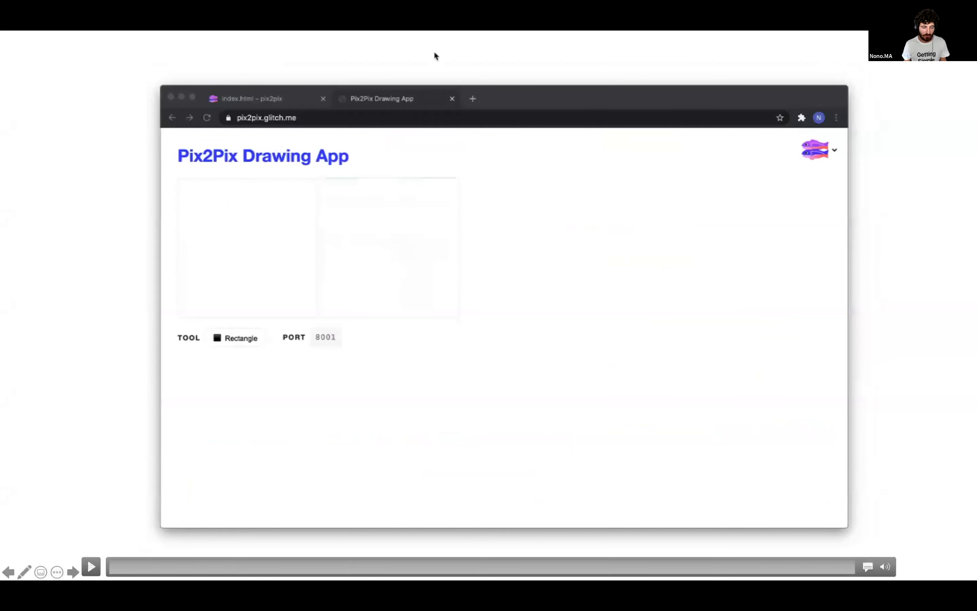
Play the embedded demo recording until the Glitch projects dashboard reappears.
{"action": "left_click", "coordinate": [91, 567]}
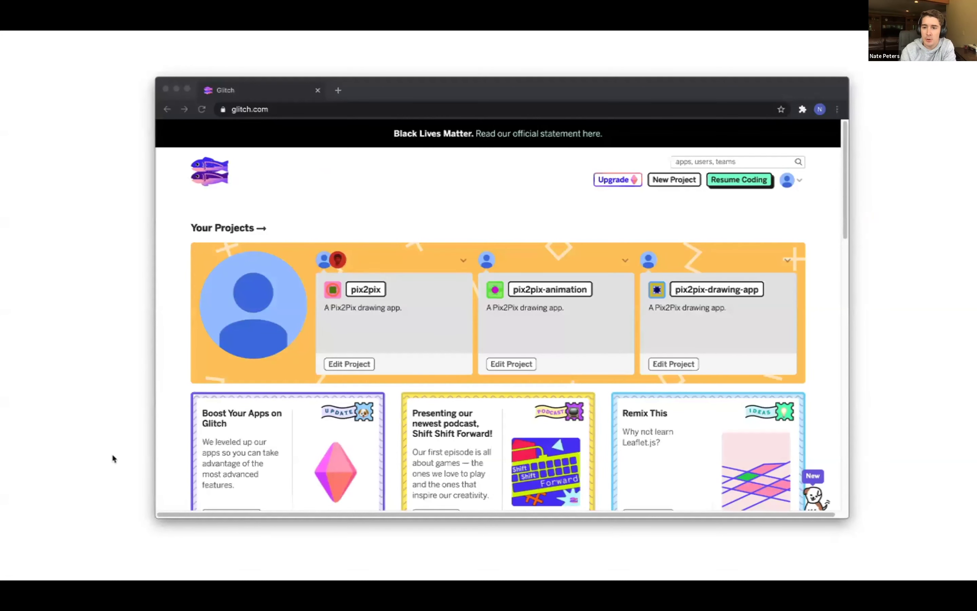
Play the demo and review the pix2pix project's README.md, index.html and script.js.
{"action": "mouse_move", "coordinate": [92, 566]}
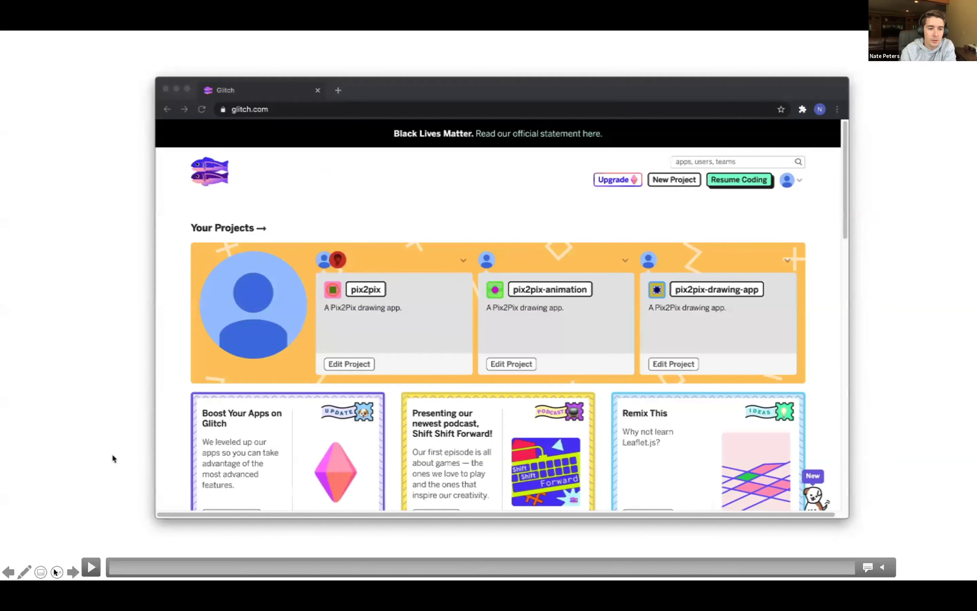
{"action": "left_click", "coordinate": [92, 567]}
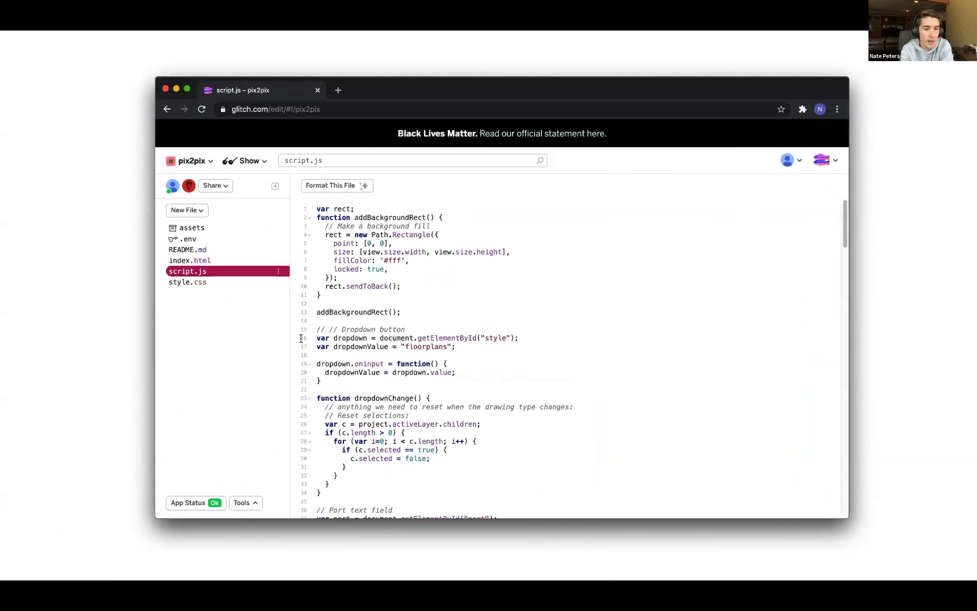
{"action": "left_click", "coordinate": [199, 250]}
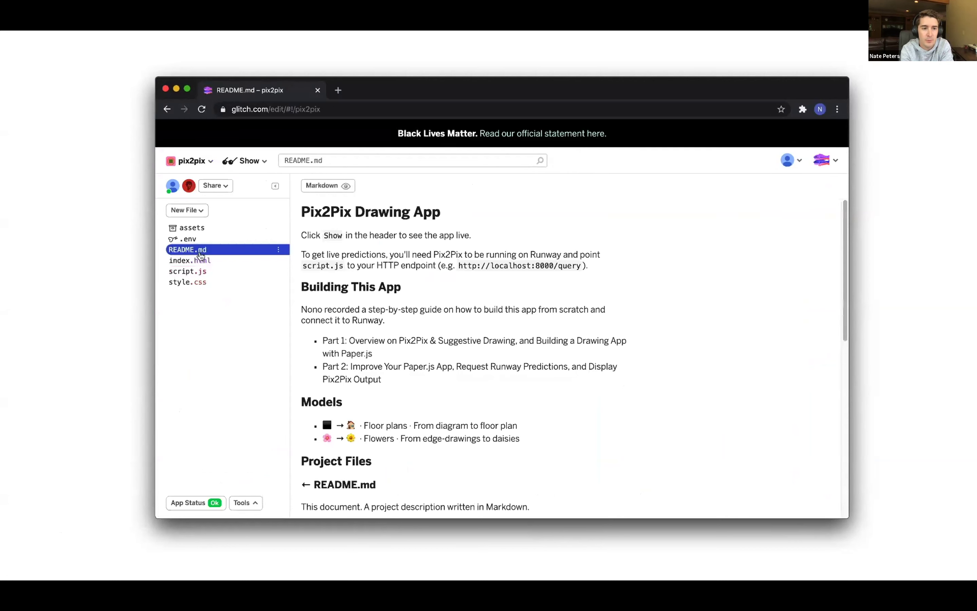
{"action": "left_click", "coordinate": [206, 262]}
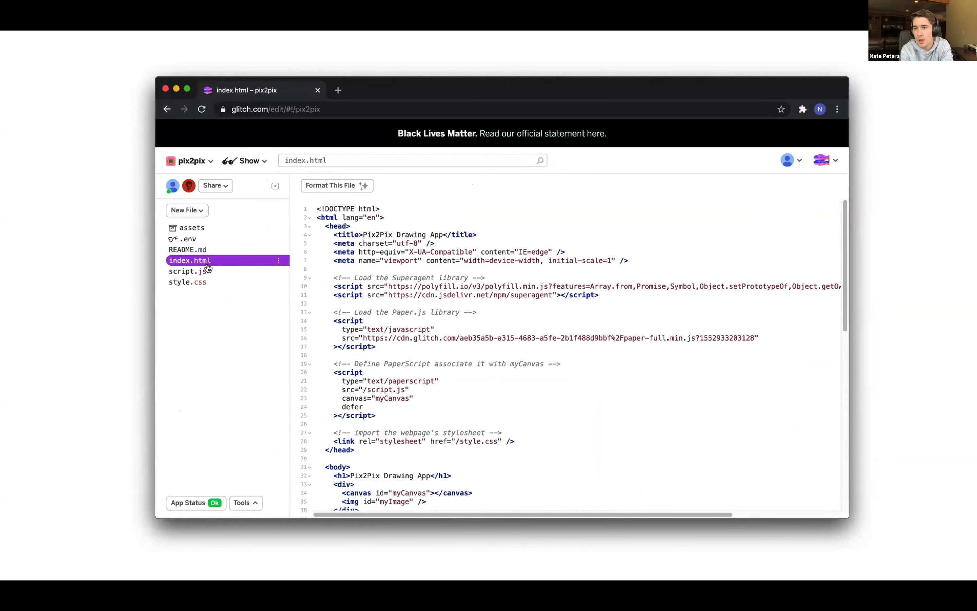
{"action": "left_click", "coordinate": [230, 277]}
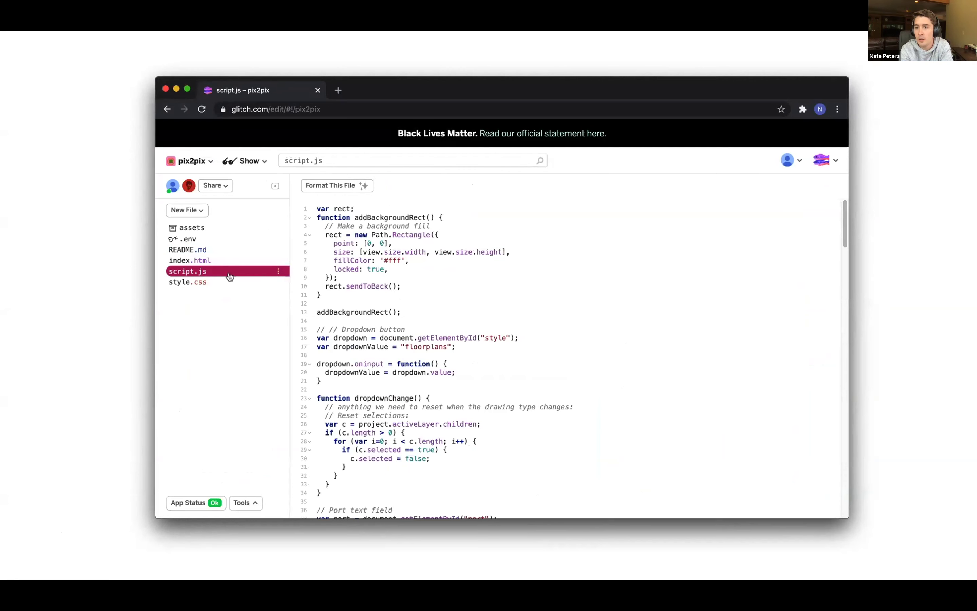
{"action": "scroll", "coordinate": [335, 289], "scroll_direction": "down", "scroll_amount": 3}
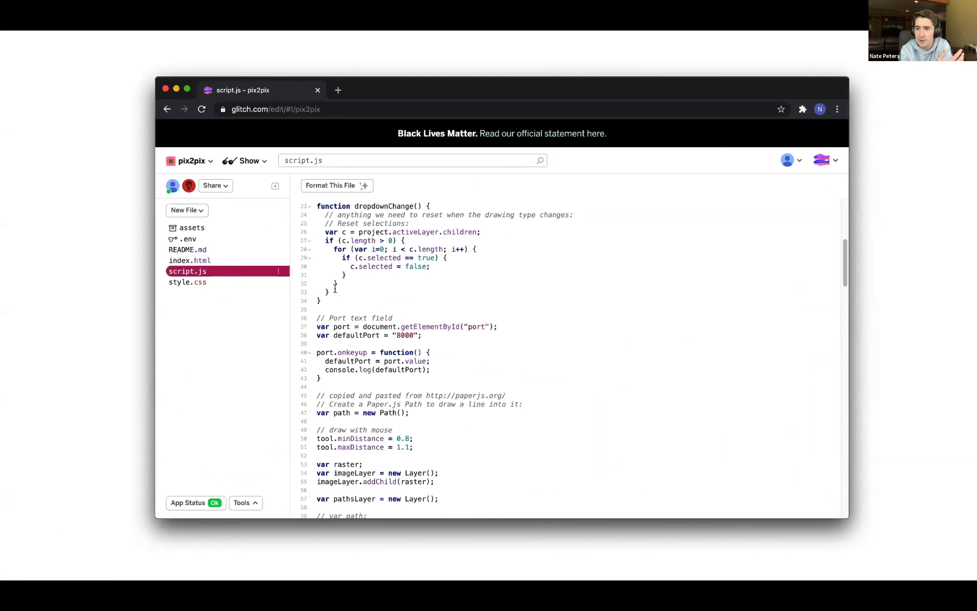
Show the drawing app next to the code, widen the preview, and sketch black blocks.
{"action": "left_click", "coordinate": [247, 163]}
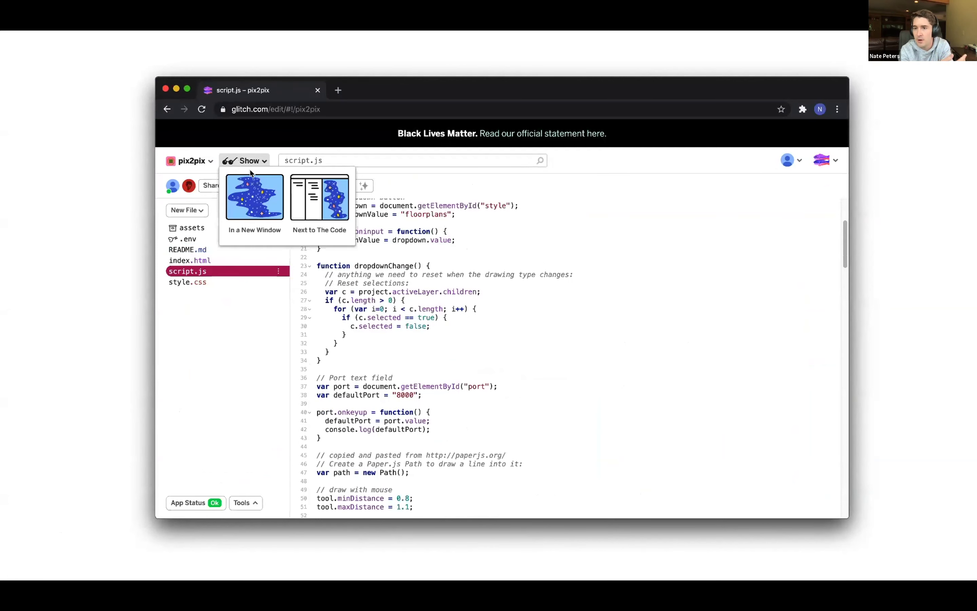
{"action": "left_click", "coordinate": [319, 200]}
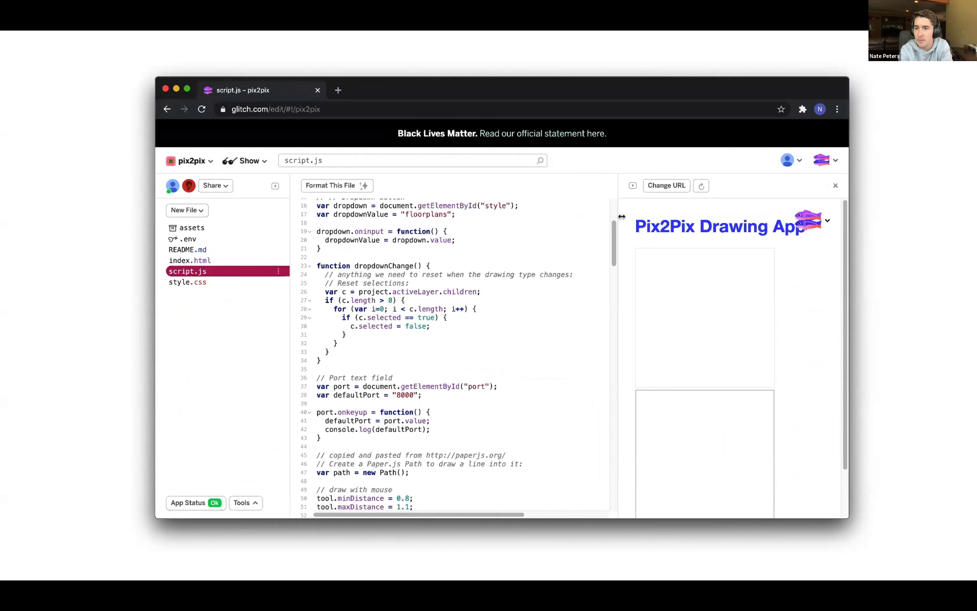
{"action": "left_click_drag", "start_coordinate": [614, 215], "coordinate": [576, 215]}
{"action": "mouse_move", "coordinate": [637, 276]}
{"action": "left_mouse_down"}
{"action": "mouse_move", "coordinate": [668, 354]}
{"action": "mouse_move", "coordinate": [625, 297]}
{"action": "mouse_move", "coordinate": [667, 291]}
{"action": "mouse_move", "coordinate": [666, 323]}
{"action": "left_mouse_up"}
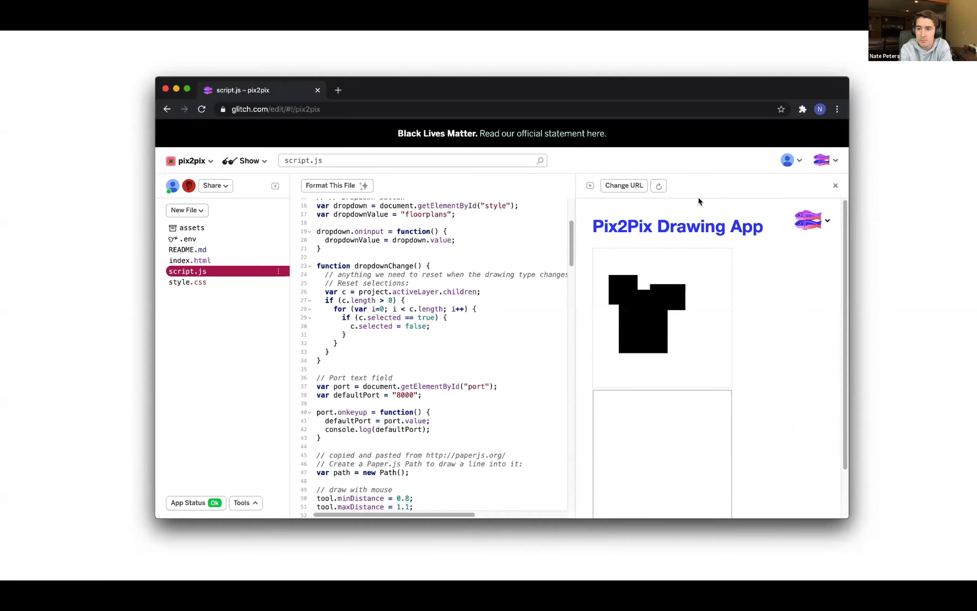
Close the side preview, run the drawing app in a new window, and draw a rectangle.
{"action": "left_click", "coordinate": [835, 185]}
{"action": "left_click", "coordinate": [259, 162]}
{"action": "left_click", "coordinate": [255, 197]}
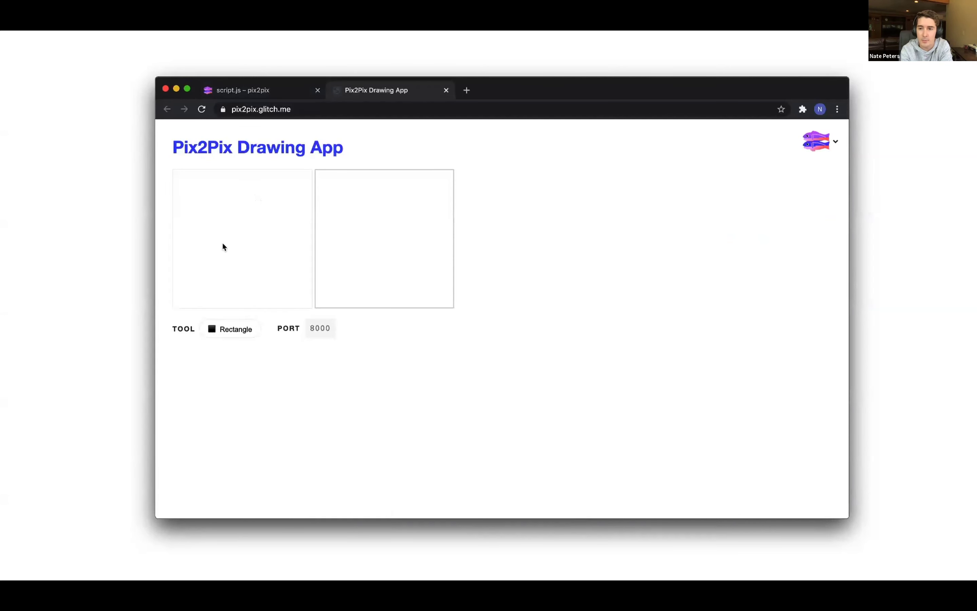
{"action": "left_click_drag", "start_coordinate": [223, 244], "coordinate": [258, 212]}
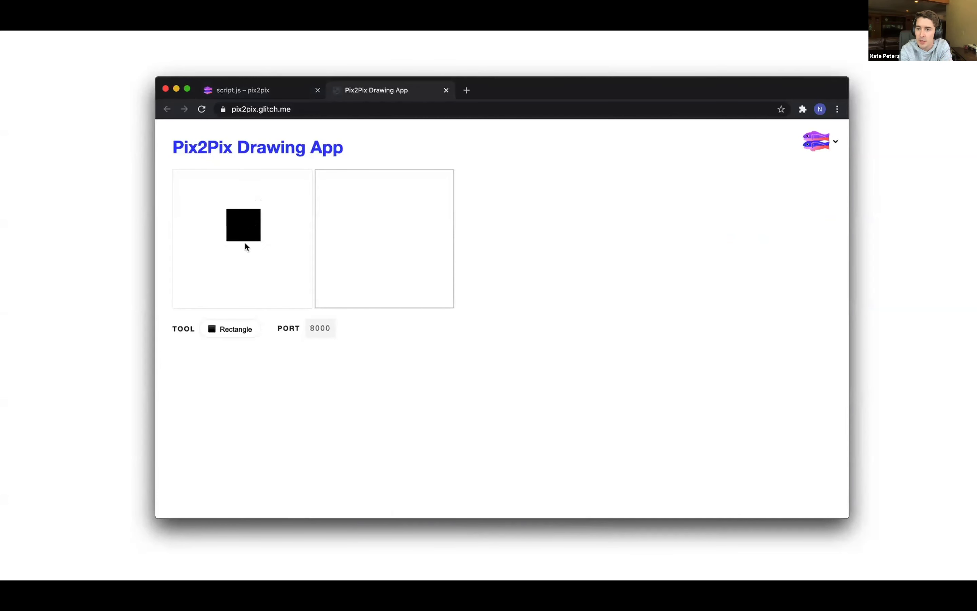
Set the port to 8001, add two more rectangles for a floor plan, then switch to RunwayML.
{"action": "left_click", "coordinate": [322, 327]}
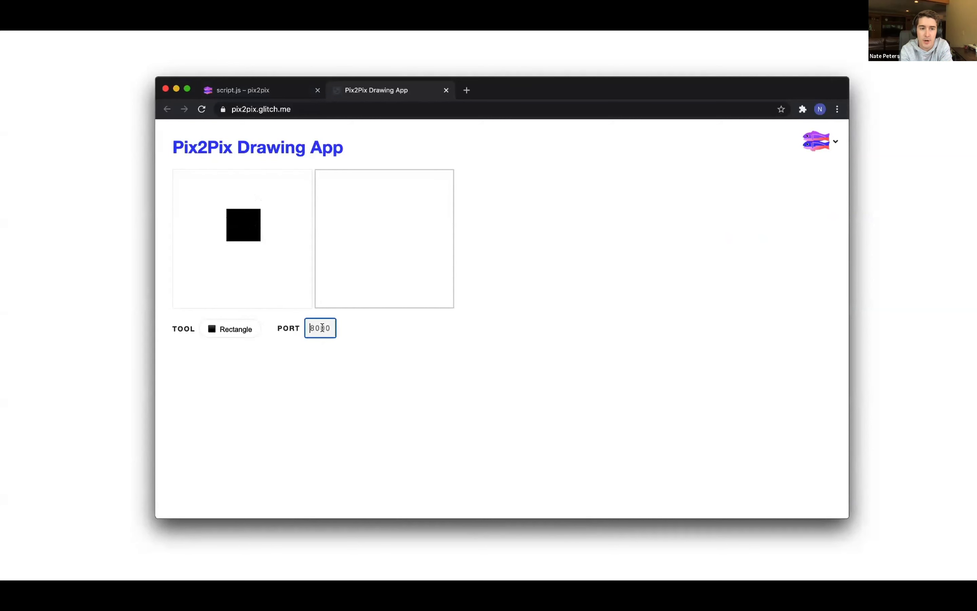
{"action": "type", "text": "8001"}
{"action": "left_click", "coordinate": [382, 349]}
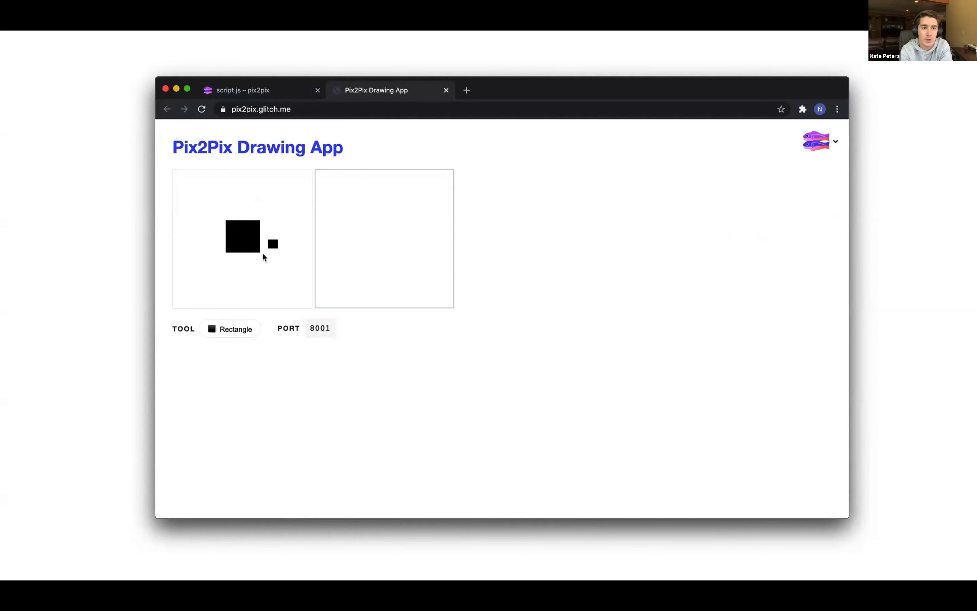
{"action": "left_click_drag", "start_coordinate": [265, 257], "coordinate": [234, 269]}
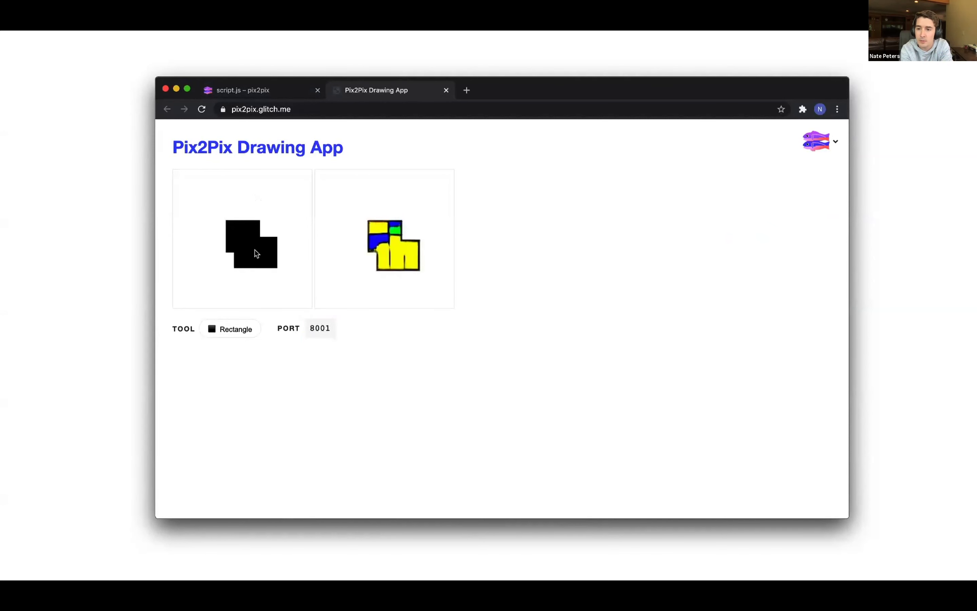
{"action": "left_click_drag", "start_coordinate": [271, 205], "coordinate": [248, 242]}
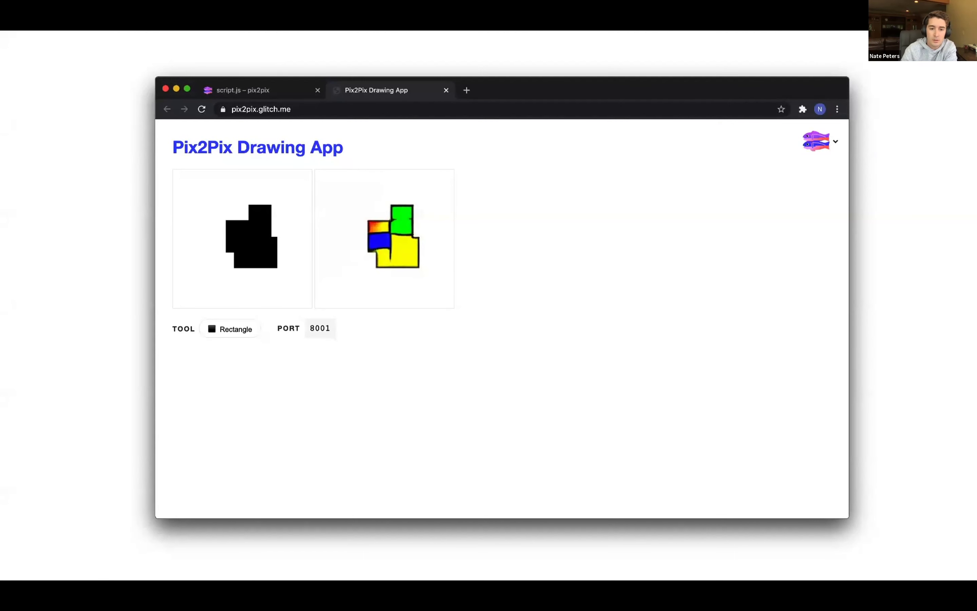
{"action": "key", "text": "super+Tab"}
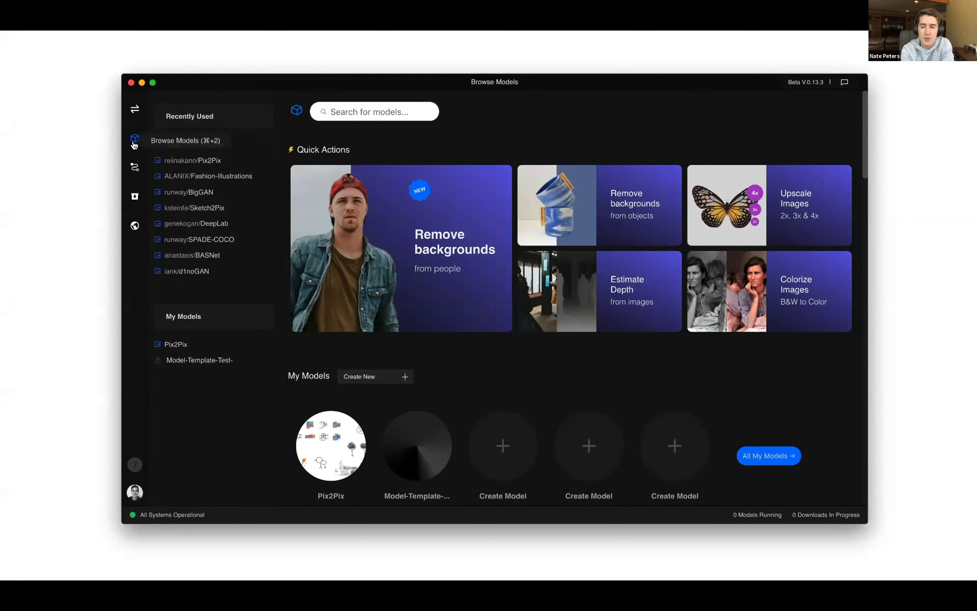
Scroll through the Browse Models grid to look over the available models.
{"action": "scroll", "coordinate": [283, 156], "scroll_direction": "down", "scroll_amount": 2}
{"action": "scroll", "coordinate": [283, 156], "scroll_direction": "down", "scroll_amount": 2}
{"action": "scroll", "coordinate": [283, 156], "scroll_direction": "down", "scroll_amount": 20}
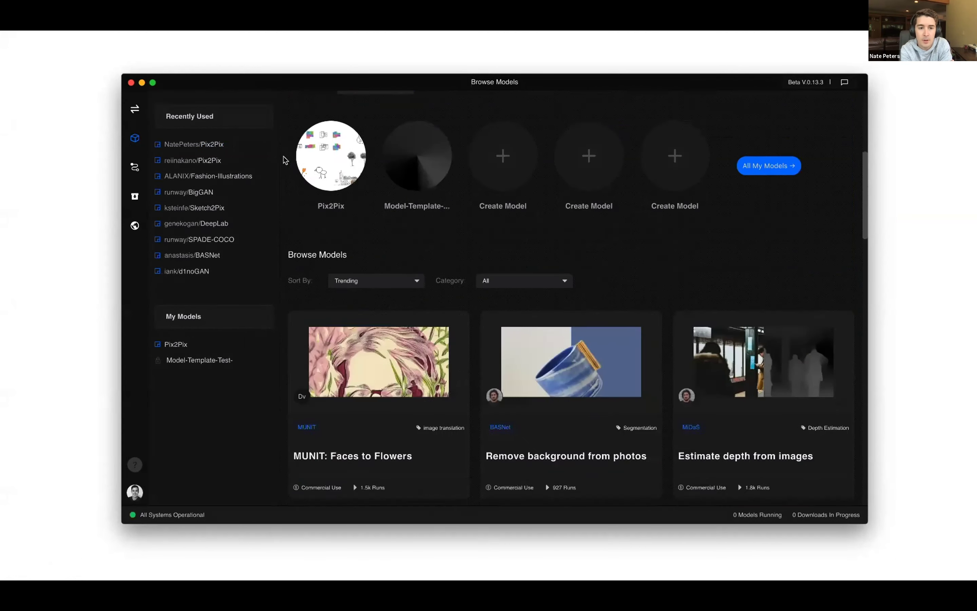
{"action": "scroll", "coordinate": [283, 158], "scroll_direction": "down", "scroll_amount": 3}
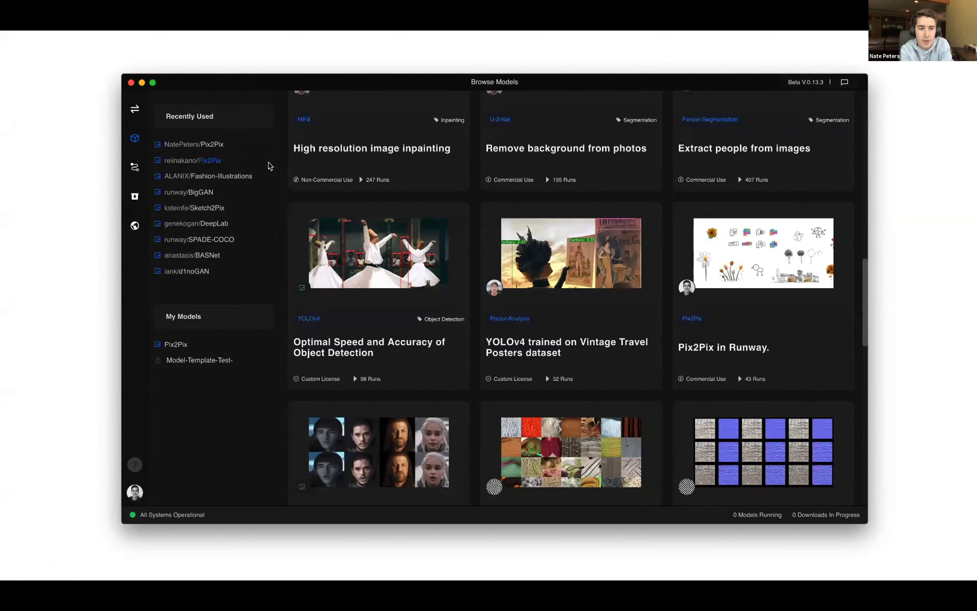
{"action": "mouse_move", "coordinate": [767, 309]}
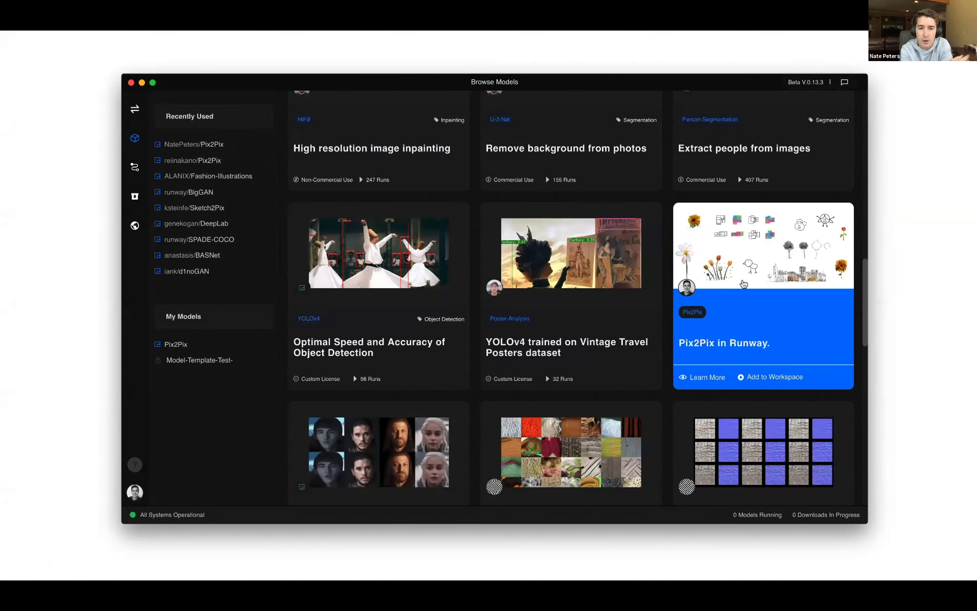
{"action": "scroll", "coordinate": [378, 171], "scroll_direction": "up", "scroll_amount": 12}
{"action": "scroll", "coordinate": [379, 171], "scroll_direction": "up", "scroll_amount": 20}
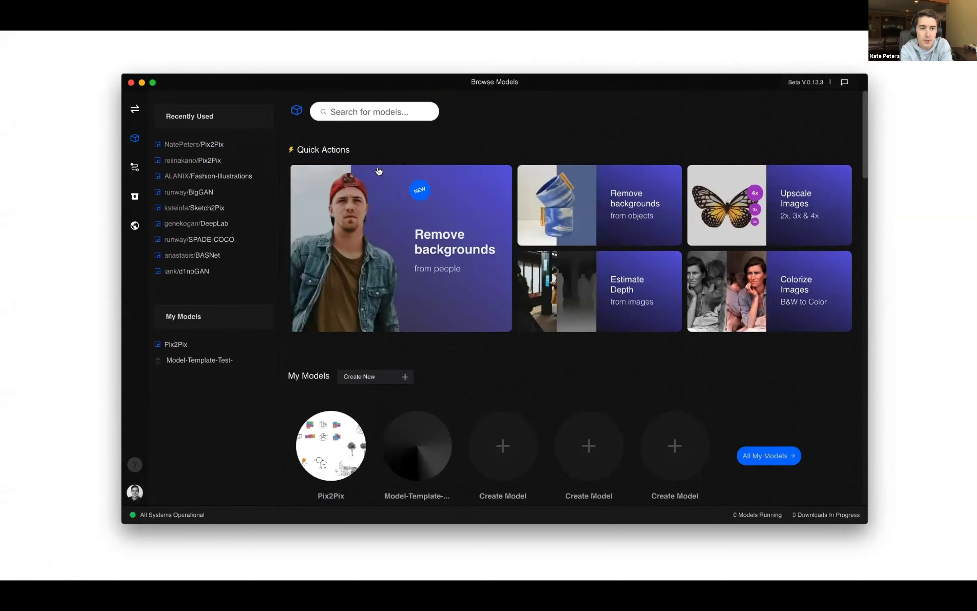
Search the model library for 'Pix2Pix' and open the first Pix2Pix model page.
{"action": "left_click", "coordinate": [374, 117]}
{"action": "type", "text": "Pix2Pix"}
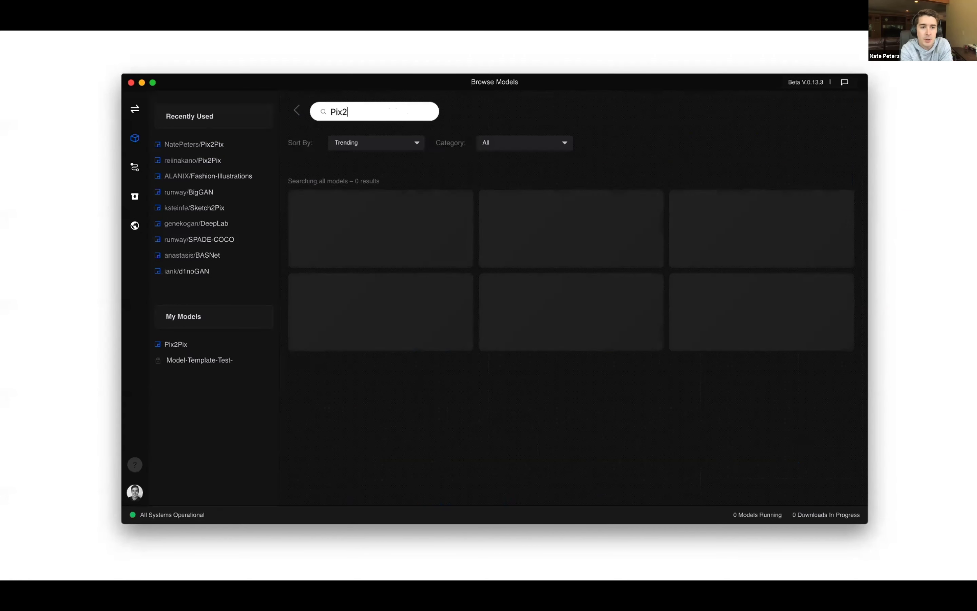
{"action": "mouse_move", "coordinate": [361, 271]}
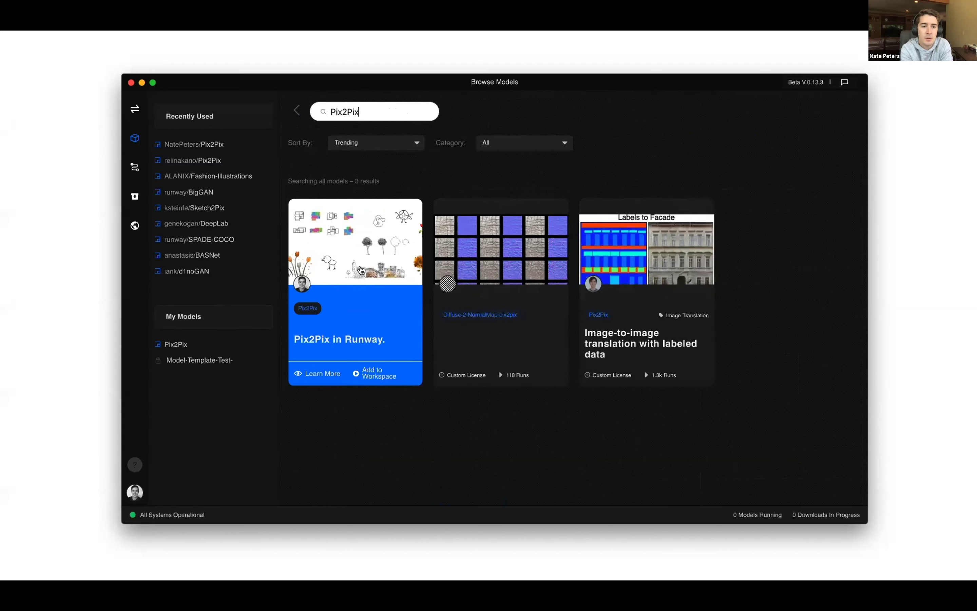
{"action": "left_click", "coordinate": [321, 374]}
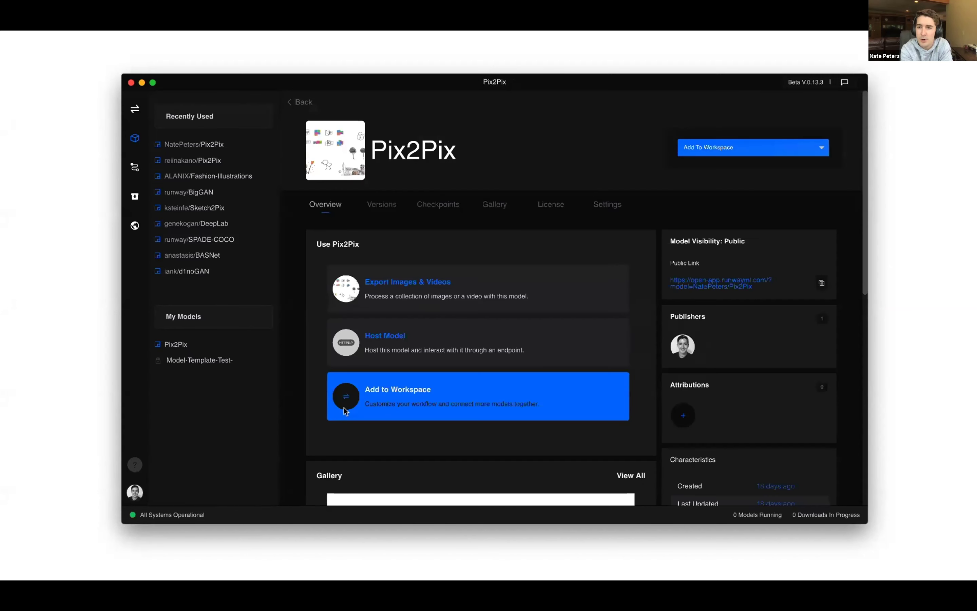
{"action": "scroll", "coordinate": [292, 380], "scroll_direction": "down", "scroll_amount": 6}
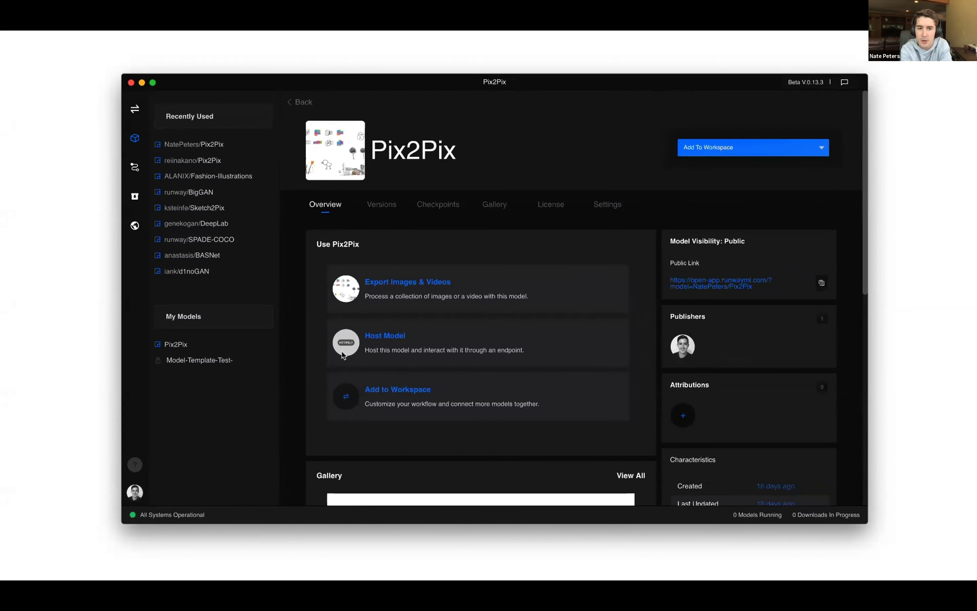
Add Pix2Pix to the Main workspace and delete the duplicate Pix2Pix (2).
{"action": "left_click", "coordinate": [780, 140]}
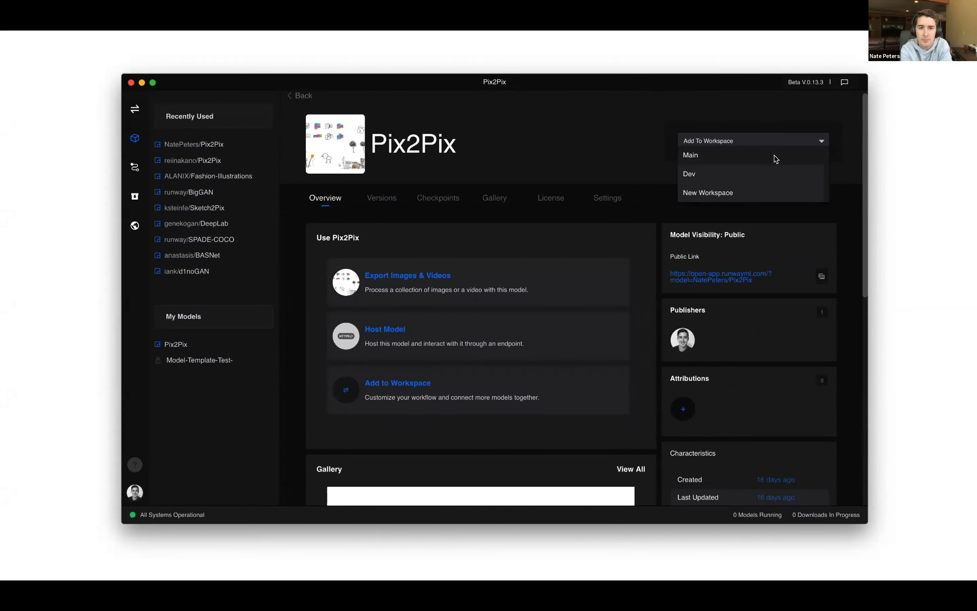
{"action": "left_click", "coordinate": [774, 156]}
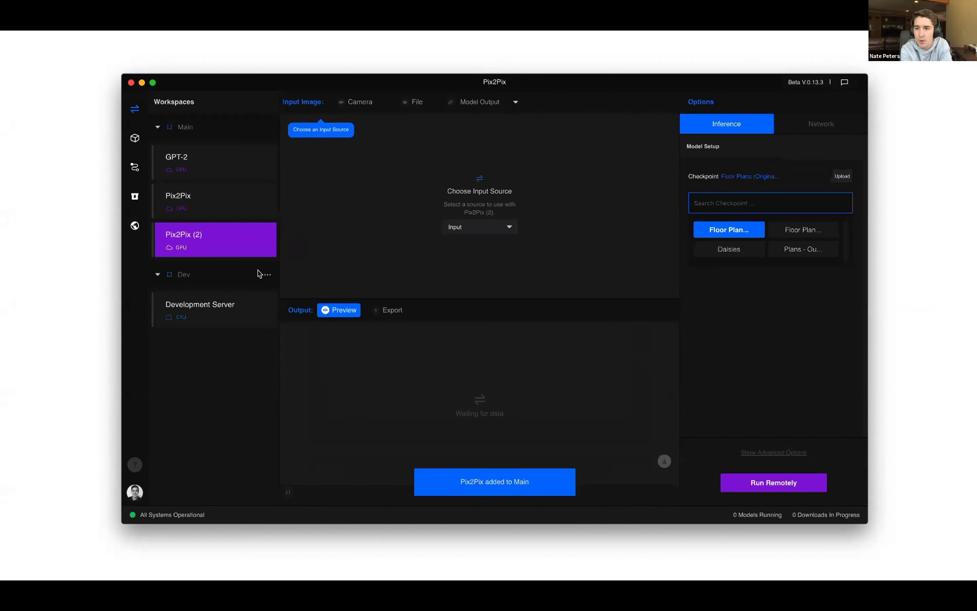
{"action": "left_click", "coordinate": [264, 239]}
{"action": "left_click", "coordinate": [276, 252]}
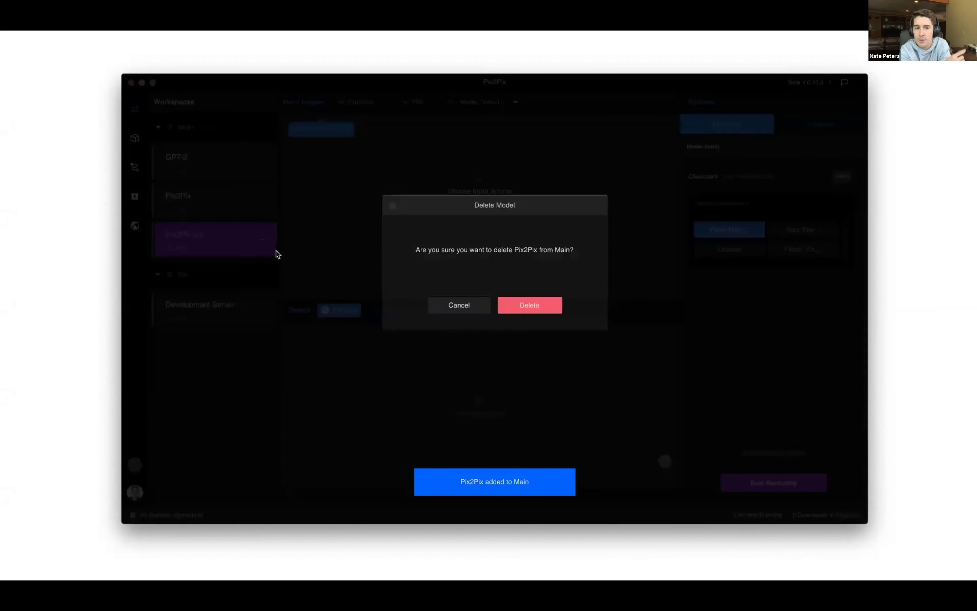
{"action": "left_click", "coordinate": [526, 306]}
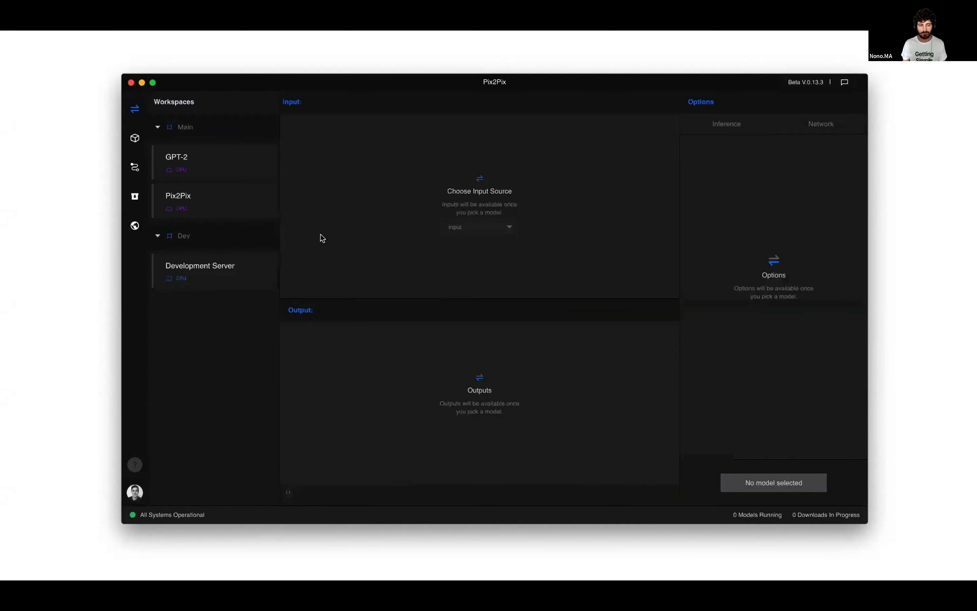
Open the original Pix2Pix model in the Main workspace.
{"action": "left_click", "coordinate": [200, 202]}
{"action": "key", "text": "space"}
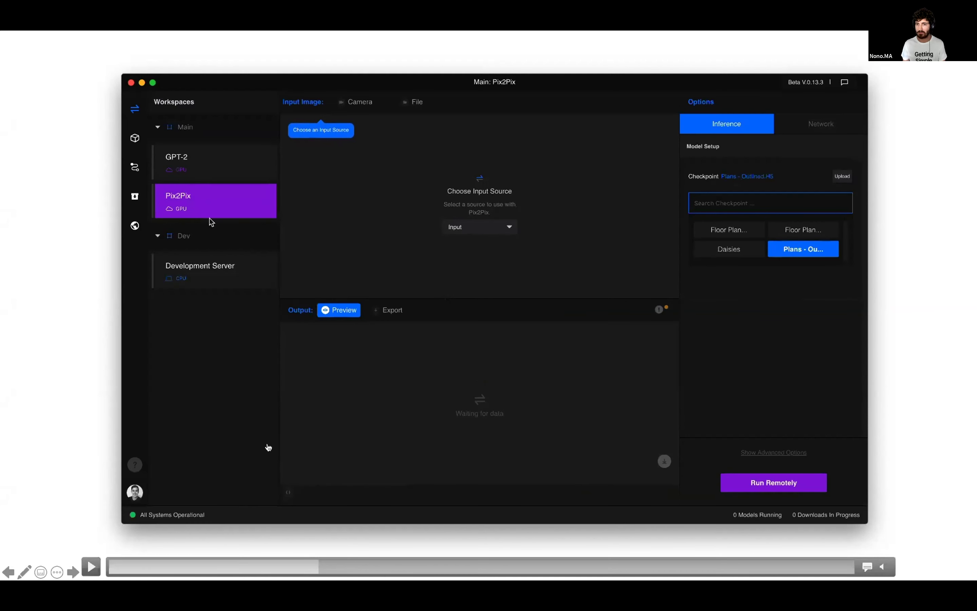
{"action": "left_click", "coordinate": [264, 570]}
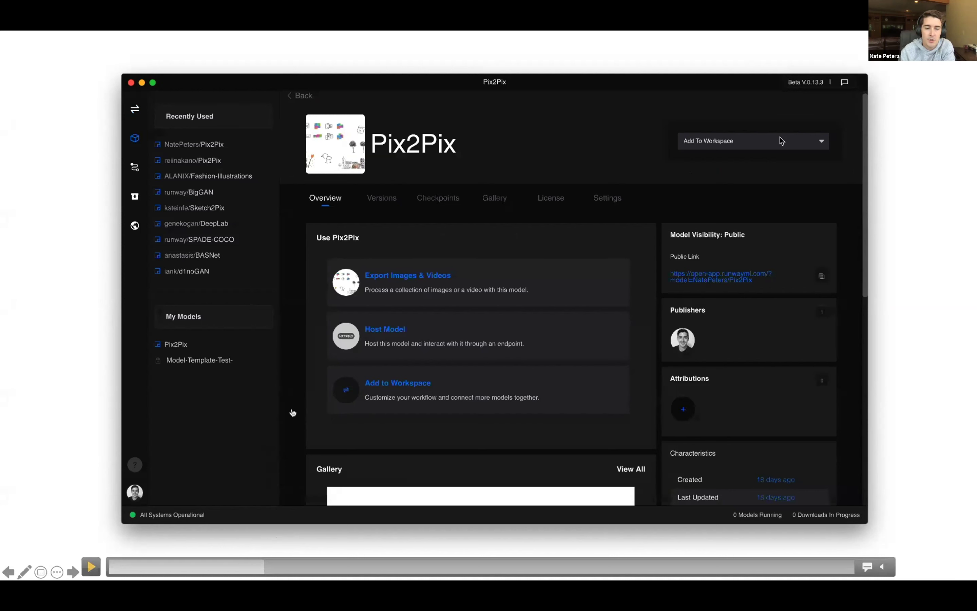
Choose the Plans - Outlined checkpoint with Remote run location and GPU hardware.
{"action": "left_click", "coordinate": [88, 567]}
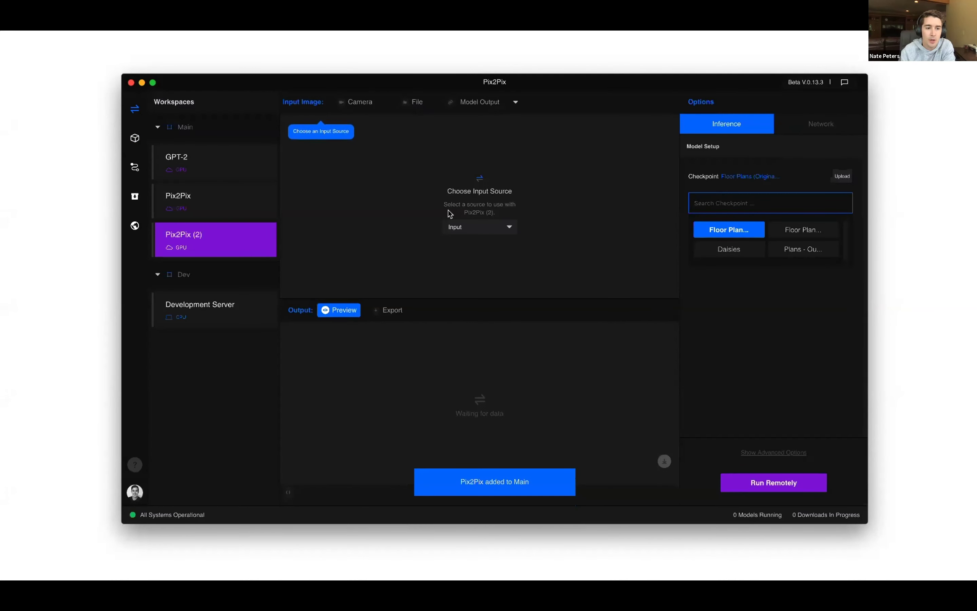
{"action": "left_click", "coordinate": [88, 566]}
{"action": "left_click", "coordinate": [246, 565]}
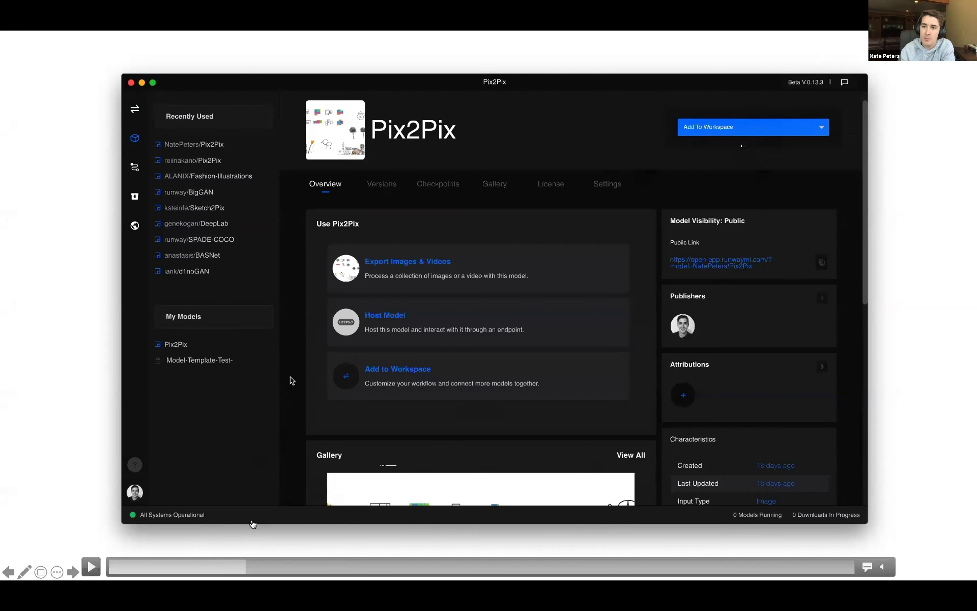
{"action": "left_click", "coordinate": [91, 567]}
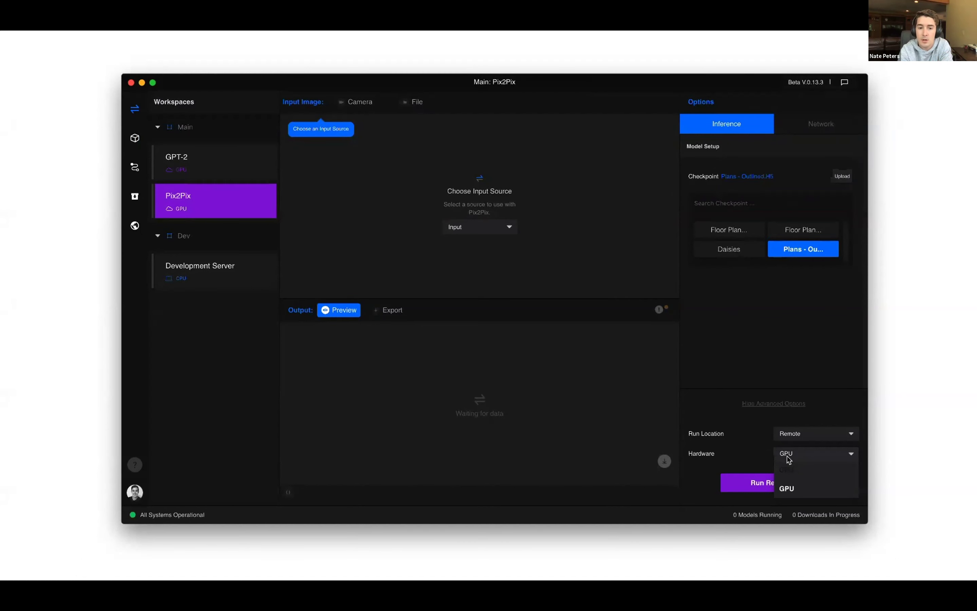
Launch the Pix2Pix model remotely on GPU.
{"action": "mouse_move", "coordinate": [923, 316]}
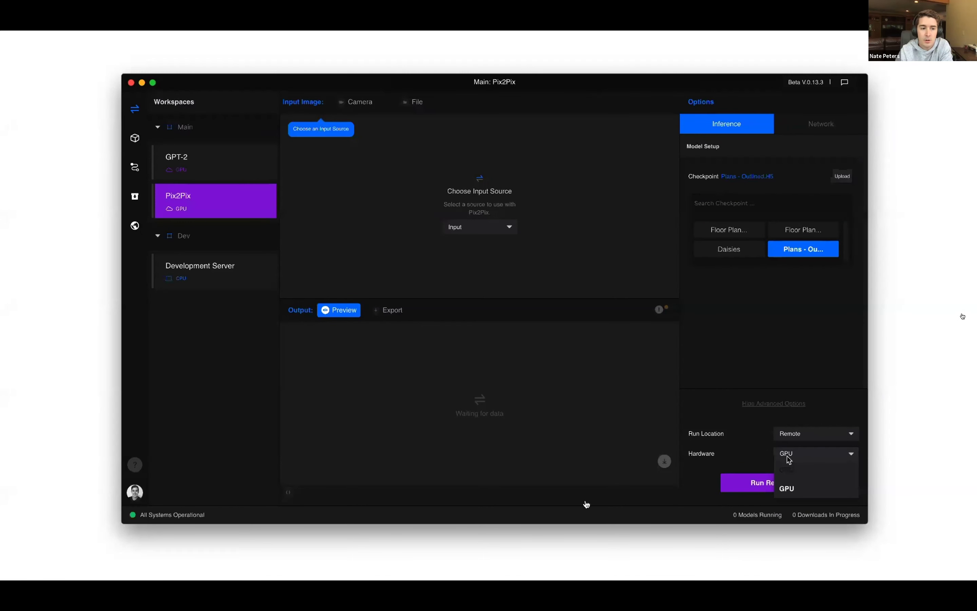
{"action": "key", "text": "space"}
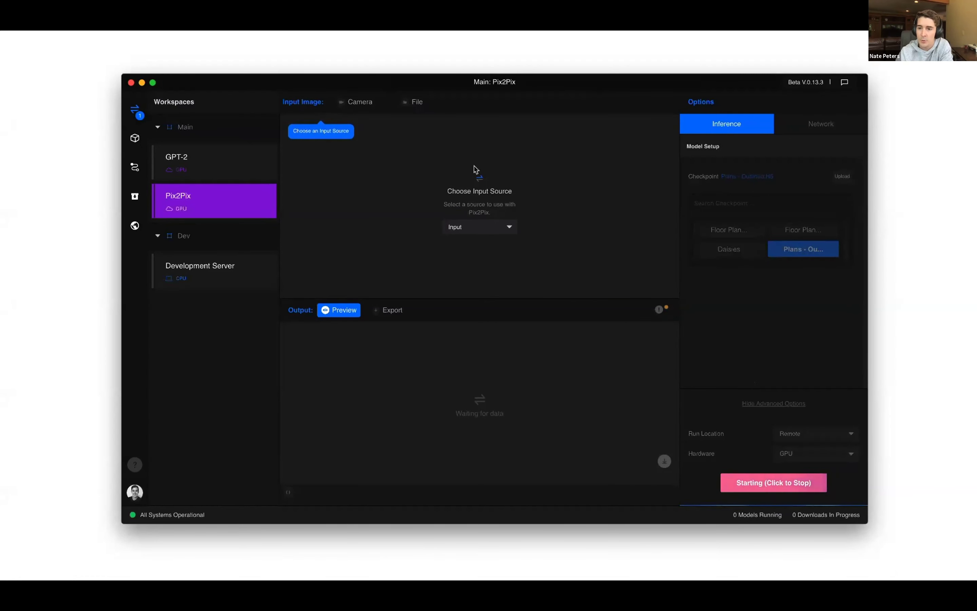
Load the Test Input image from the Test Images folder as the Pix2Pix input.
{"action": "left_click", "coordinate": [418, 102]}
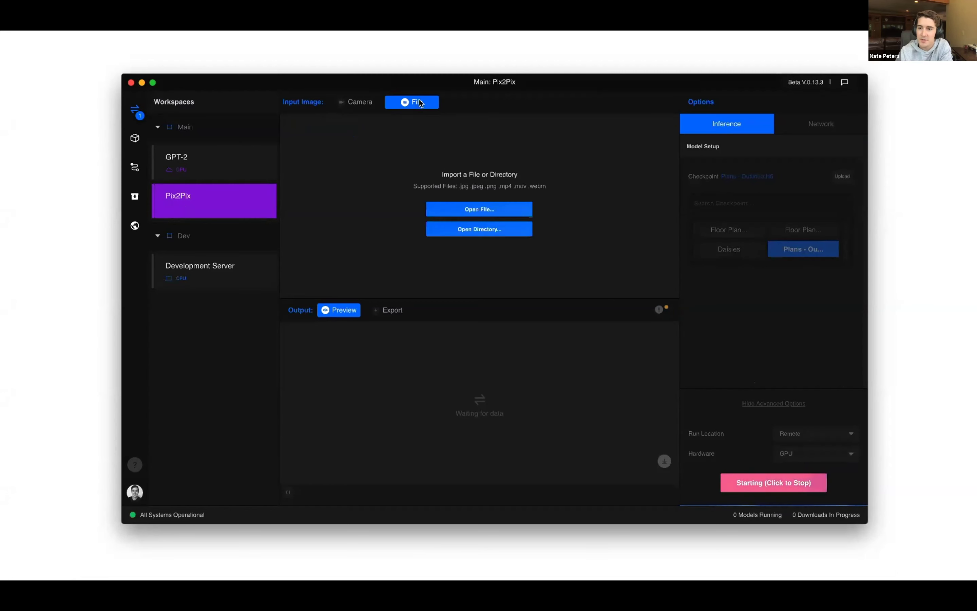
{"action": "left_click", "coordinate": [487, 210]}
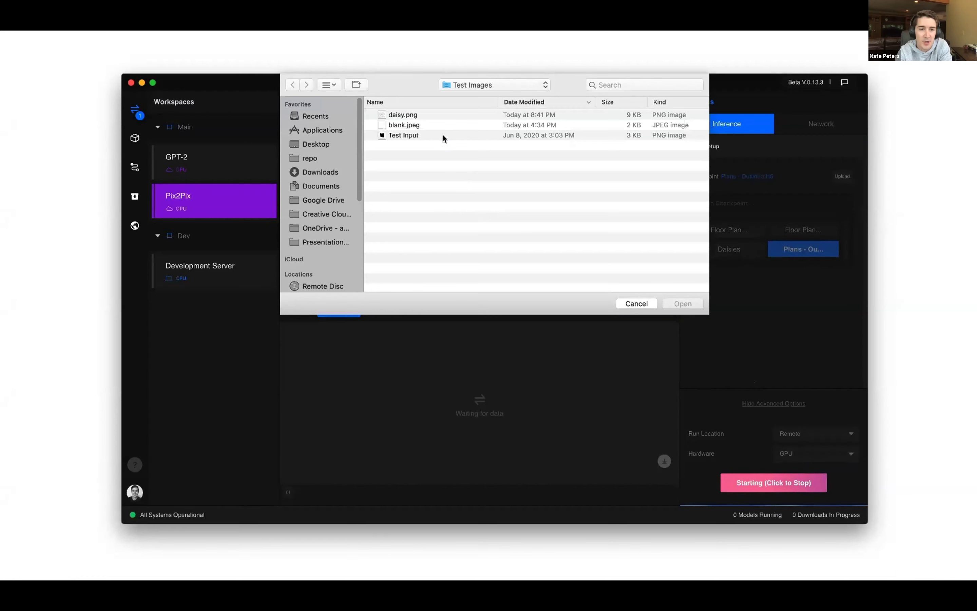
{"action": "left_click", "coordinate": [443, 135]}
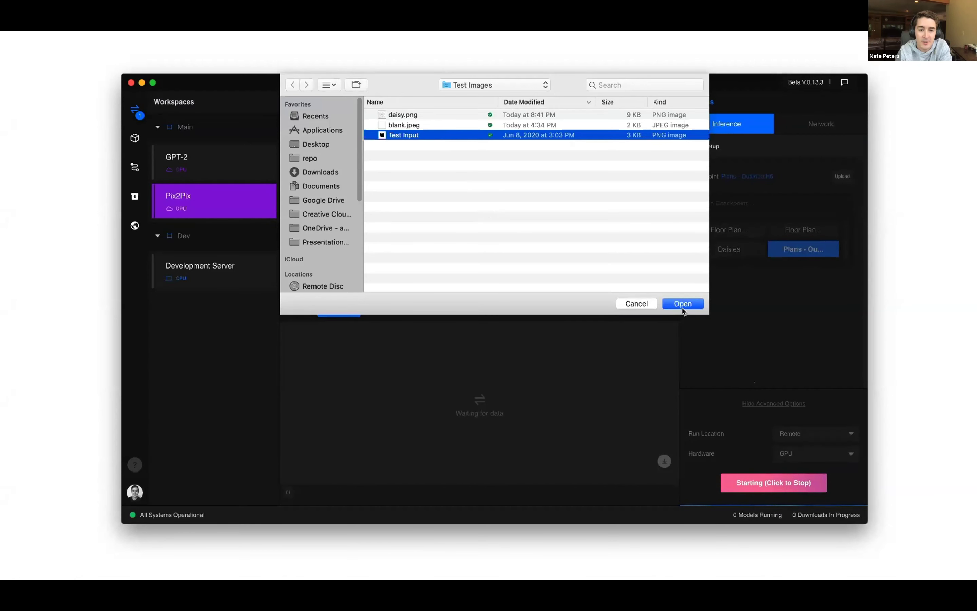
{"action": "left_click", "coordinate": [682, 307]}
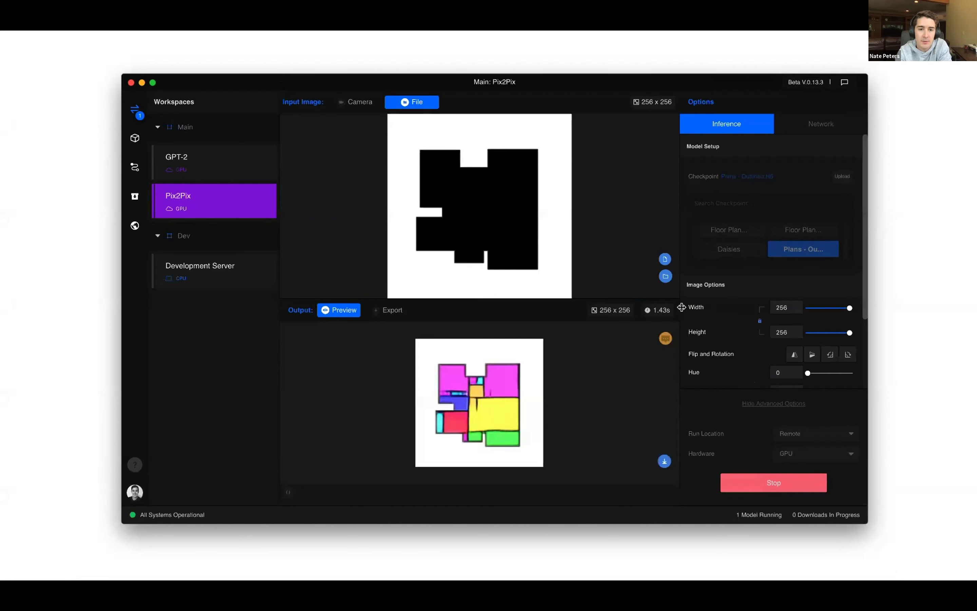
Move the input/output splitter upward to enlarge the floor-plan output preview.
{"action": "left_click_drag", "start_coordinate": [558, 296], "coordinate": [561, 275]}
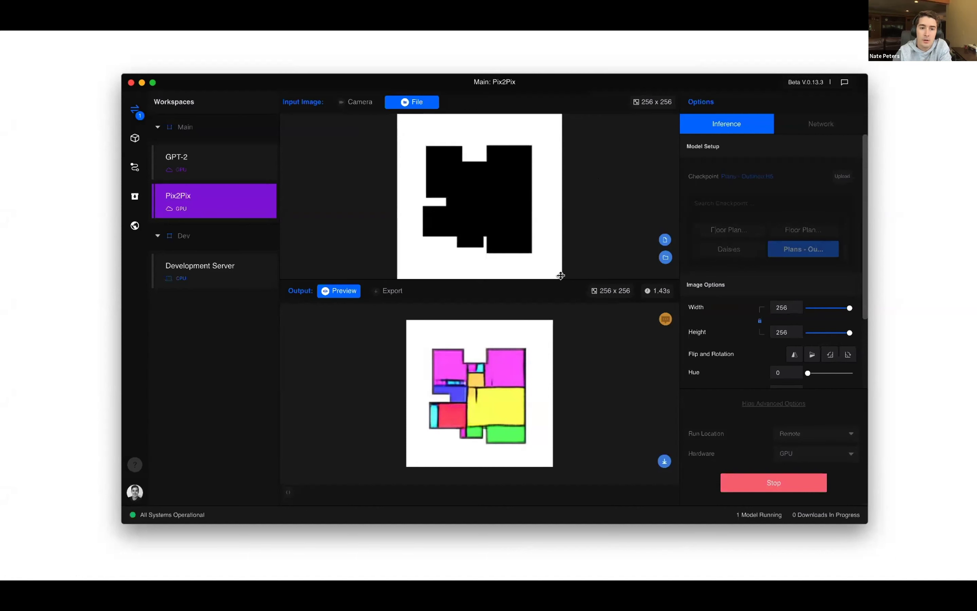
{"action": "mouse_move", "coordinate": [567, 60]}
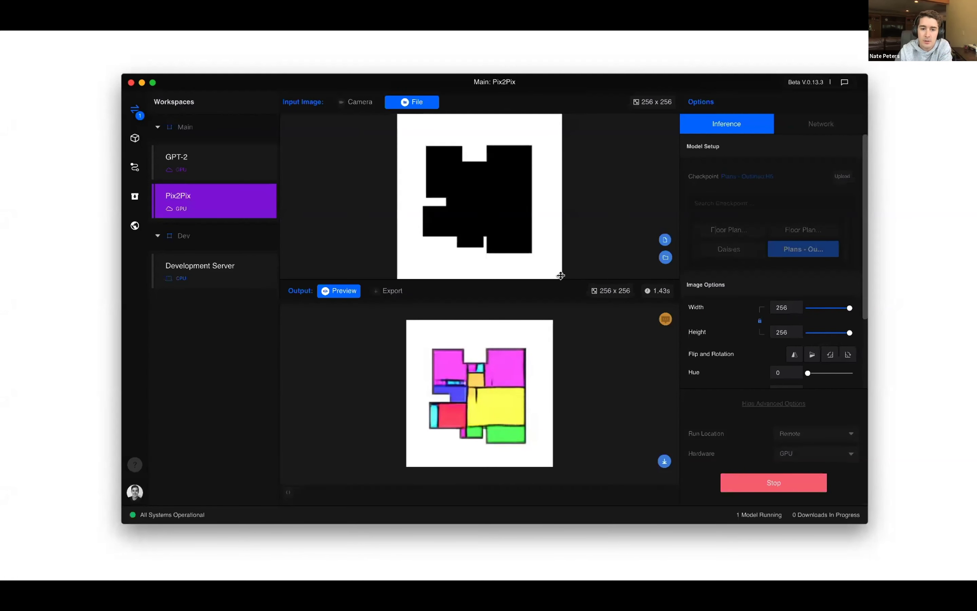
{"action": "left_click_drag", "start_coordinate": [561, 275], "coordinate": [560, 270]}
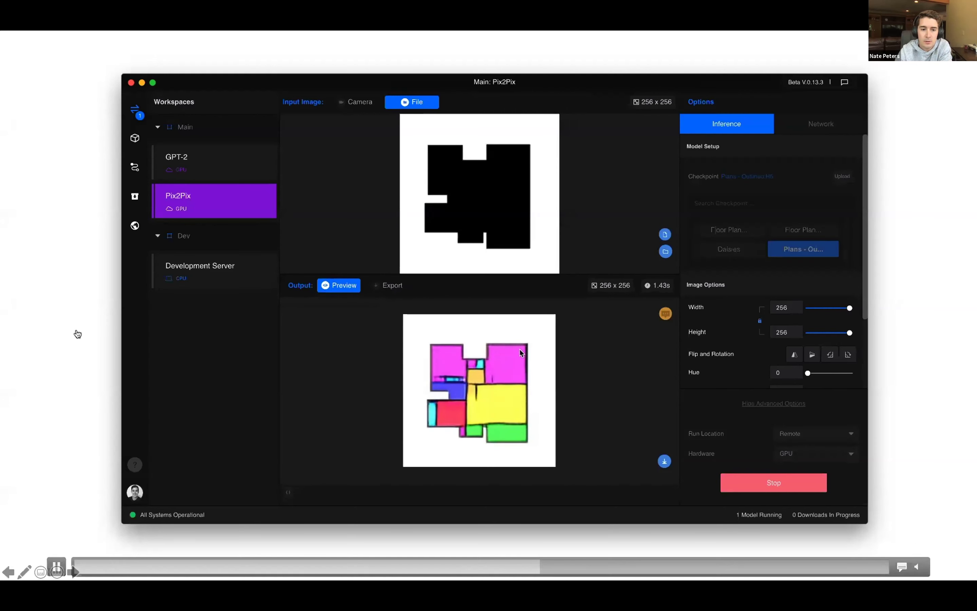
Cancel saving the output, then flip and rotate the input drawing to regenerate the floor plan.
{"action": "left_click", "coordinate": [665, 462]}
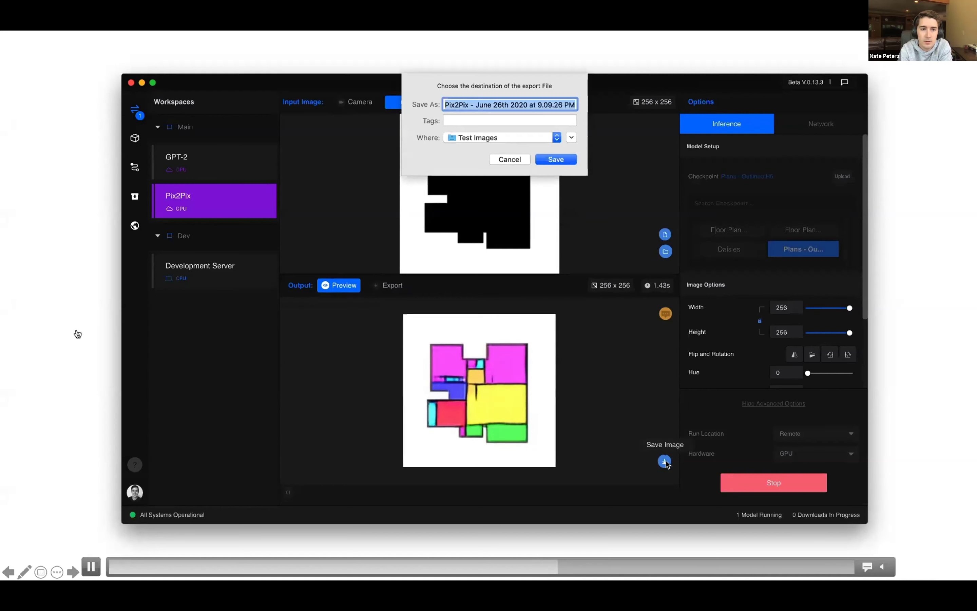
{"action": "left_click", "coordinate": [518, 159]}
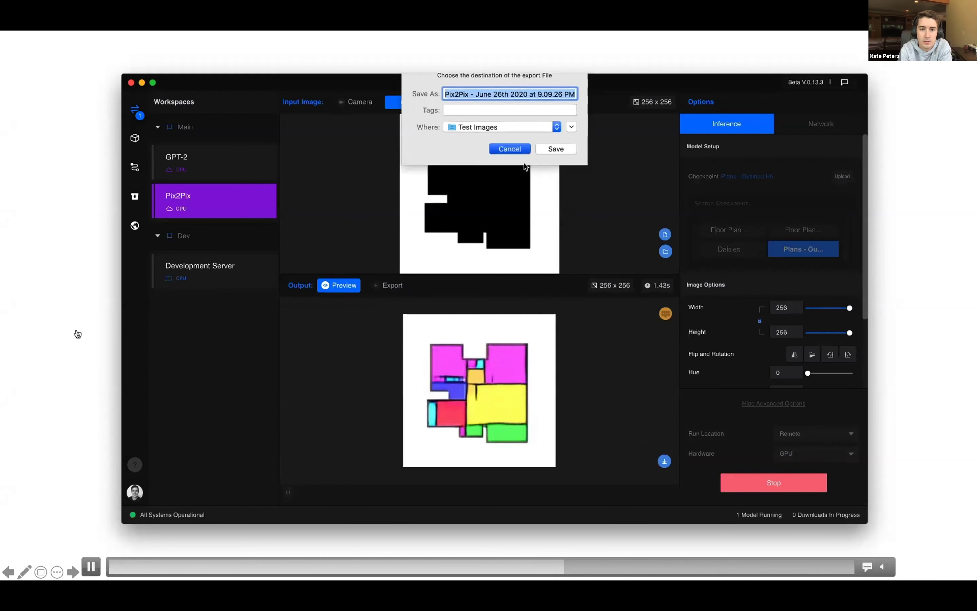
{"action": "left_click", "coordinate": [812, 356]}
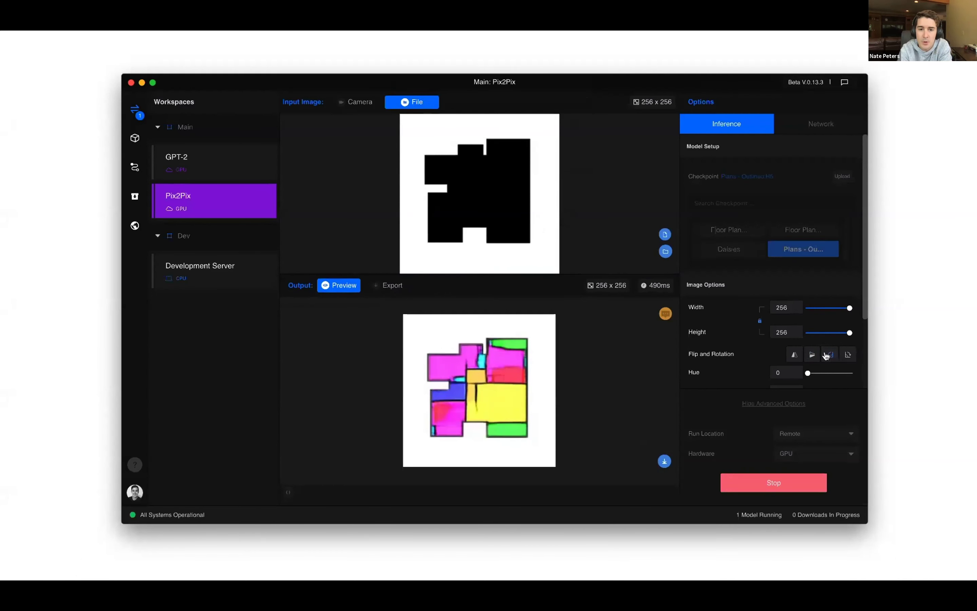
{"action": "left_click", "coordinate": [827, 355]}
{"action": "left_click", "coordinate": [826, 355]}
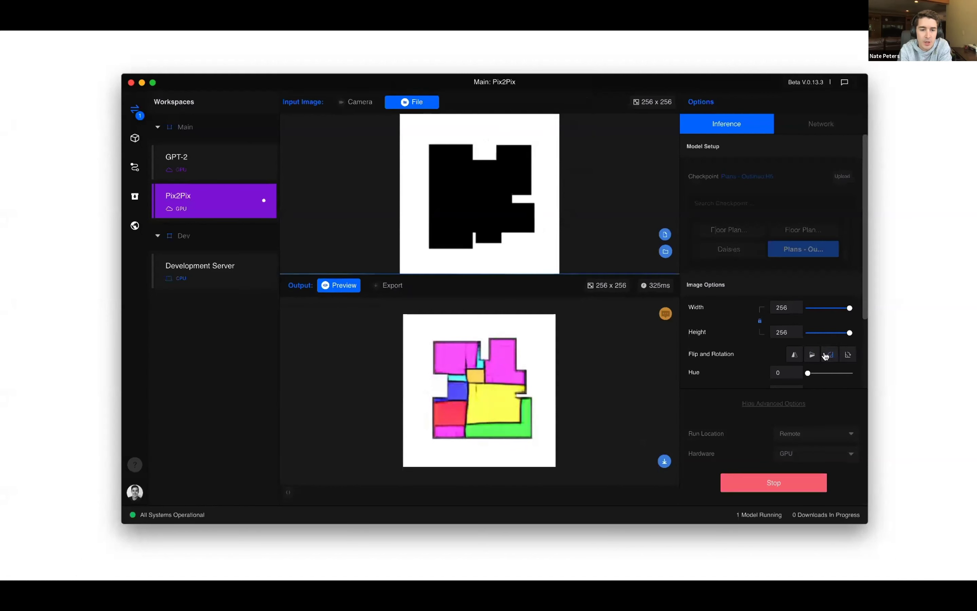
{"action": "left_click", "coordinate": [848, 355]}
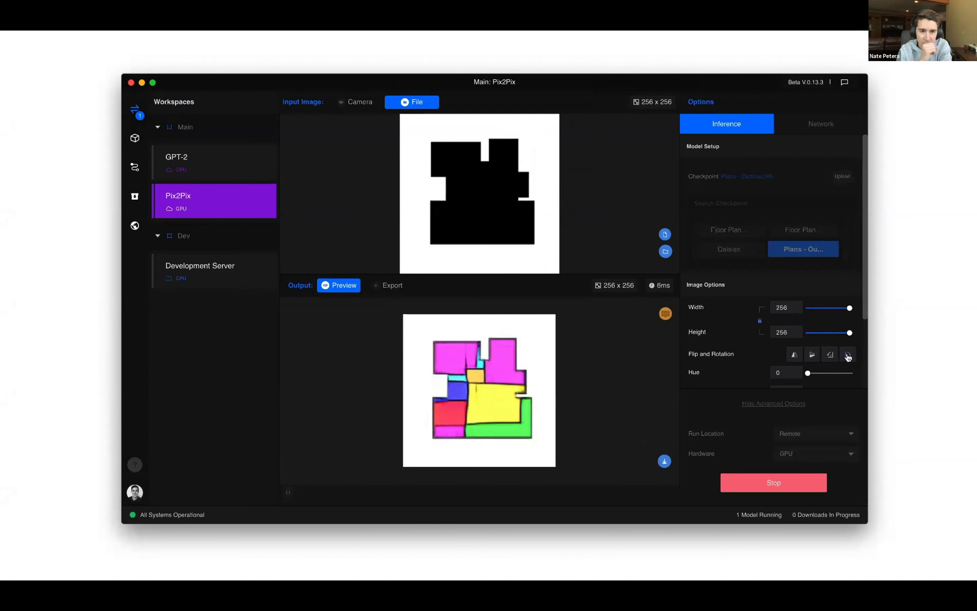
{"action": "left_click", "coordinate": [834, 356]}
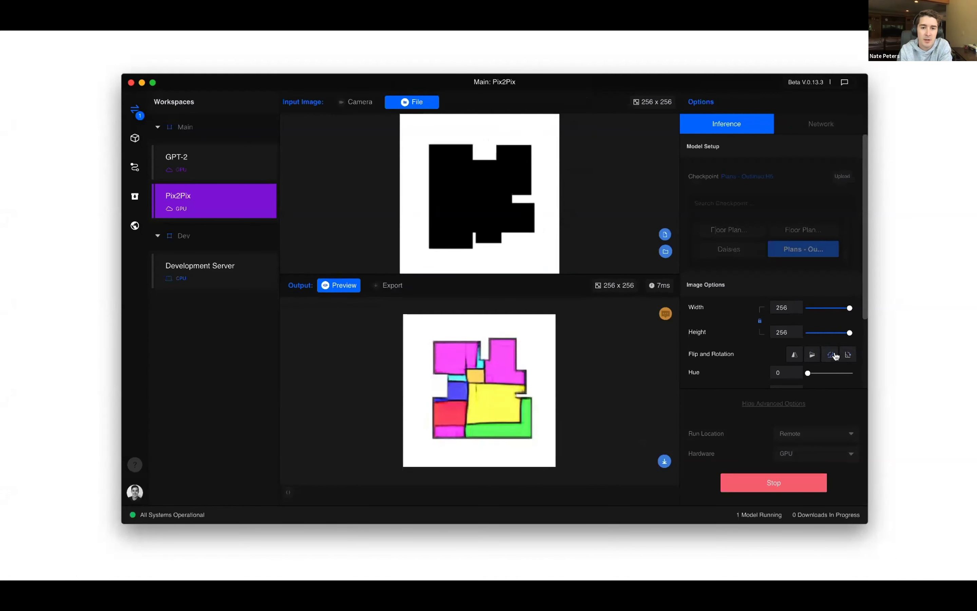
{"action": "left_click", "coordinate": [795, 354]}
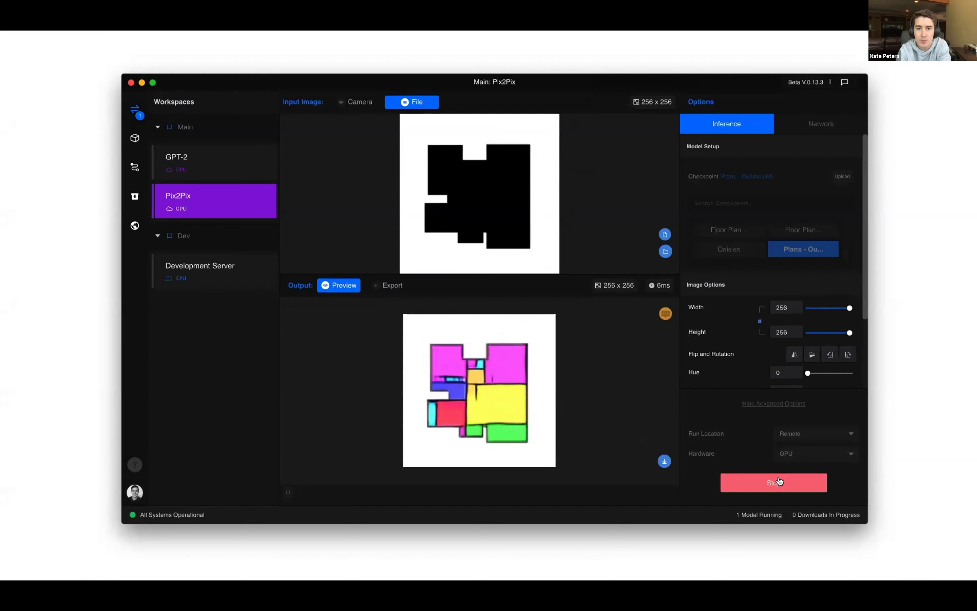
Host the Pix2Pix model on a local HTTP server at localhost:8001.
{"action": "left_click", "coordinate": [809, 132]}
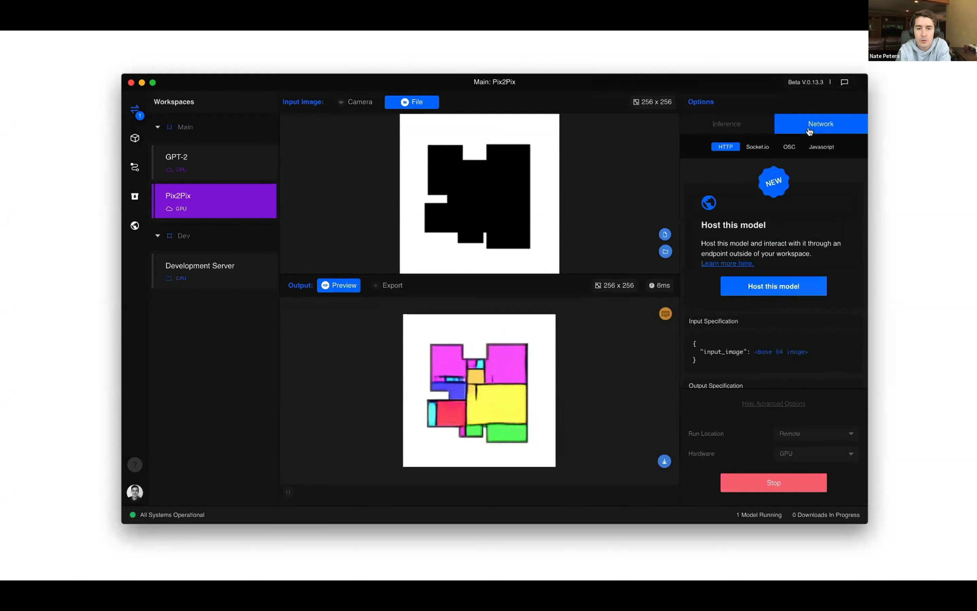
{"action": "scroll", "coordinate": [797, 228], "scroll_direction": "down", "scroll_amount": 2}
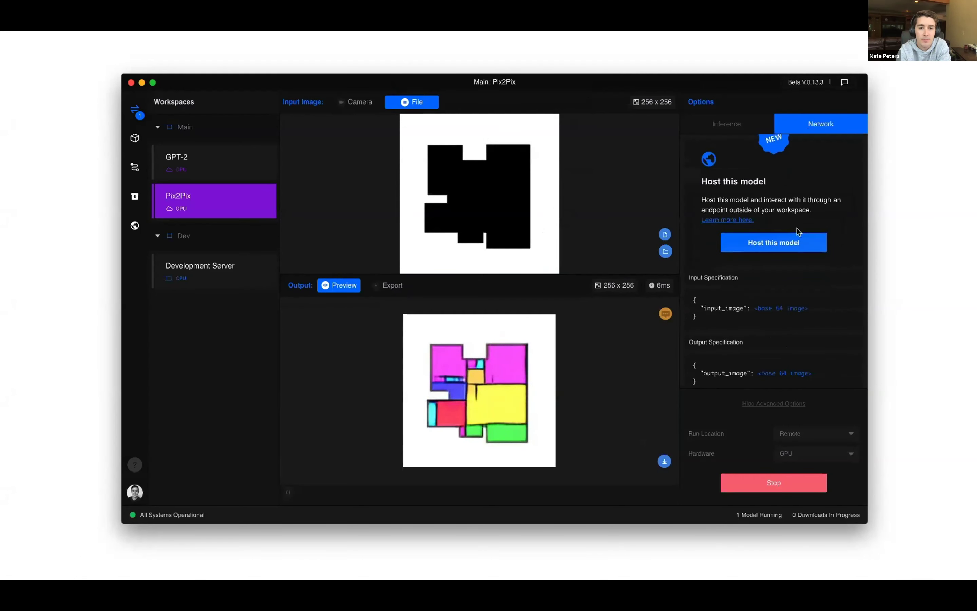
{"action": "left_click", "coordinate": [797, 232]}
{"action": "scroll", "coordinate": [798, 232], "scroll_direction": "down", "scroll_amount": 3}
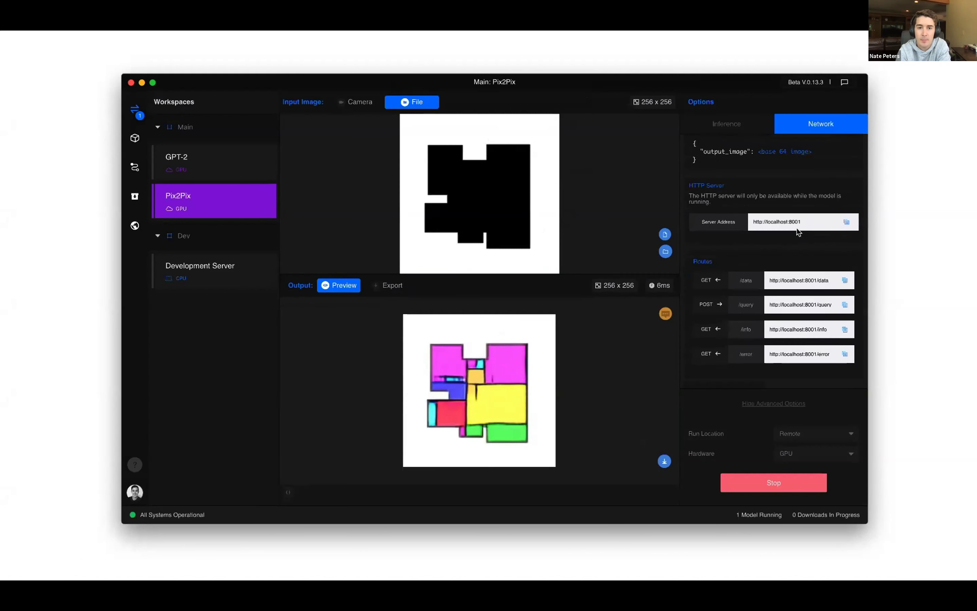
{"action": "scroll", "coordinate": [798, 232], "scroll_direction": "up", "scroll_amount": 5}
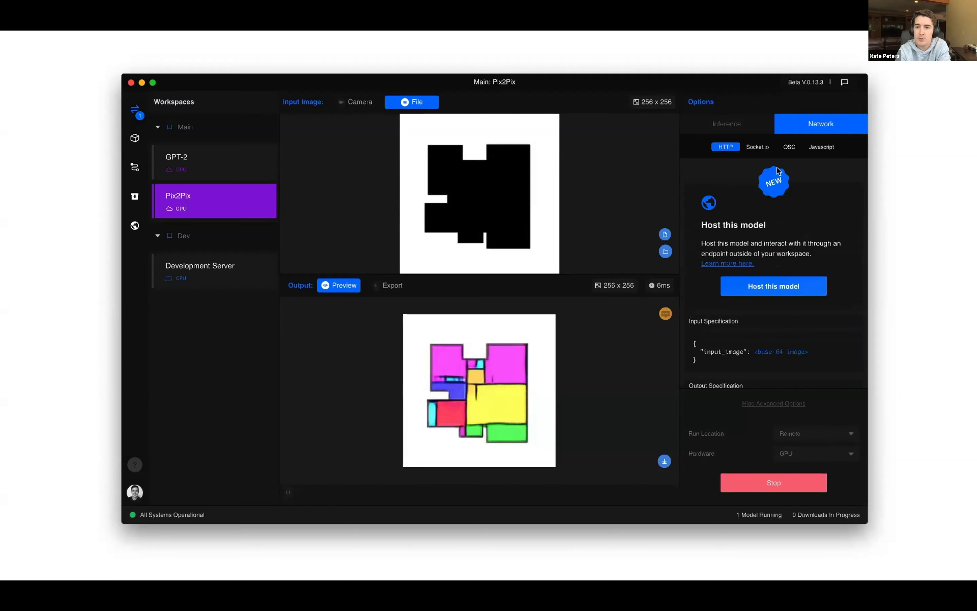
Review the Socket.io, OSC and JavaScript connection details for the hosted model.
{"action": "left_click", "coordinate": [763, 149]}
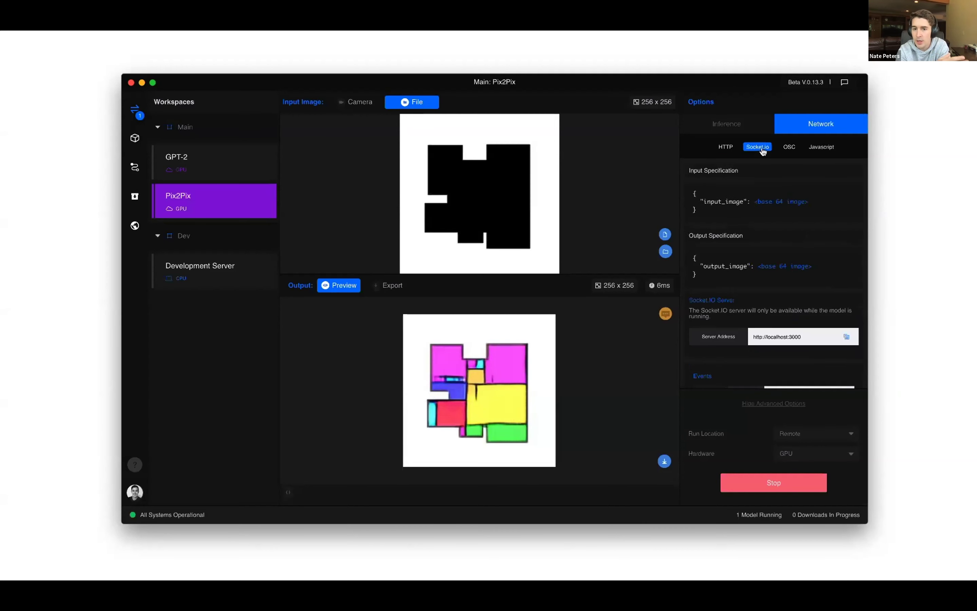
{"action": "left_click", "coordinate": [790, 148]}
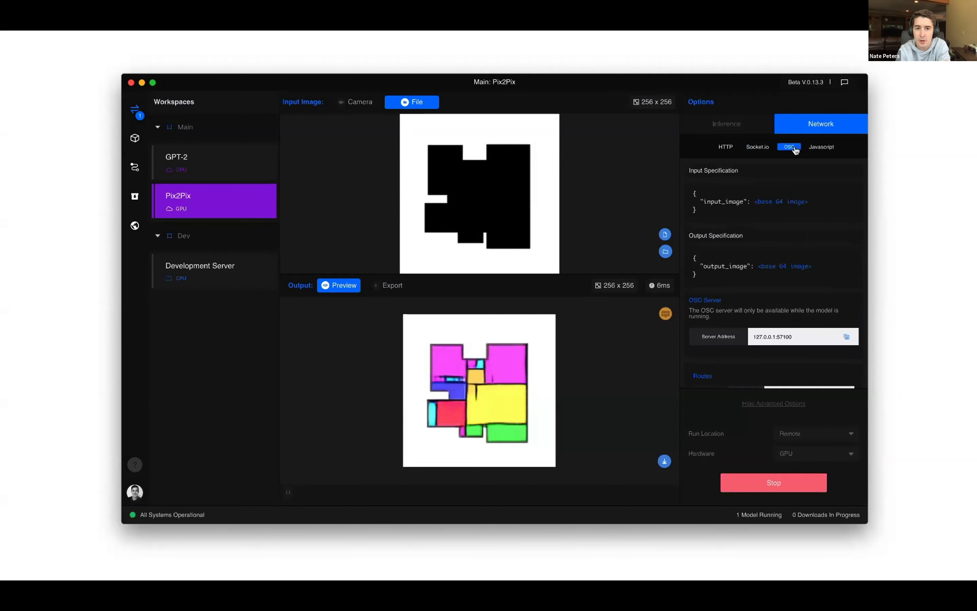
{"action": "left_click", "coordinate": [810, 149]}
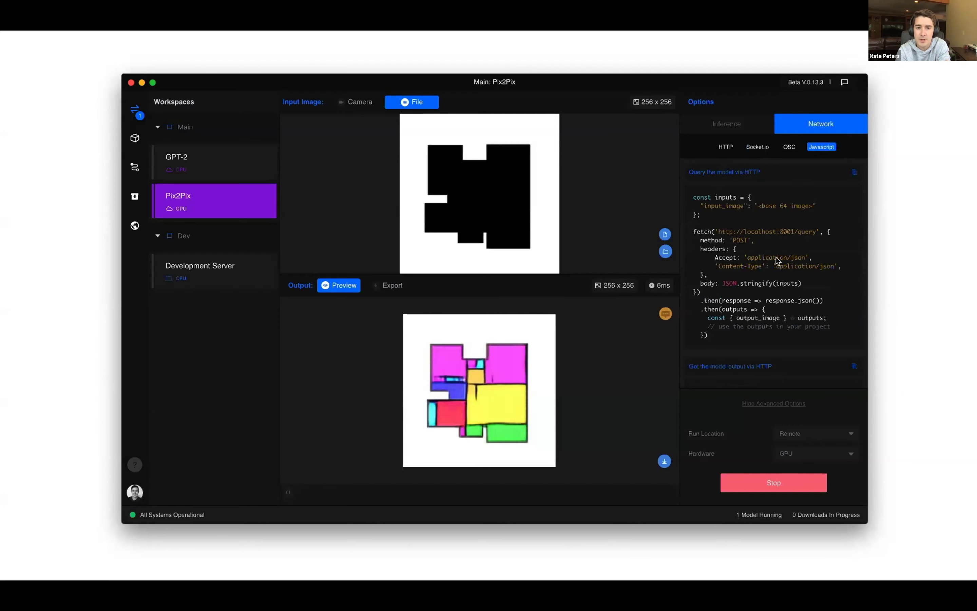
{"action": "scroll", "coordinate": [776, 260], "scroll_direction": "down", "scroll_amount": 1}
{"action": "scroll", "coordinate": [810, 201], "scroll_direction": "up", "scroll_amount": 1}
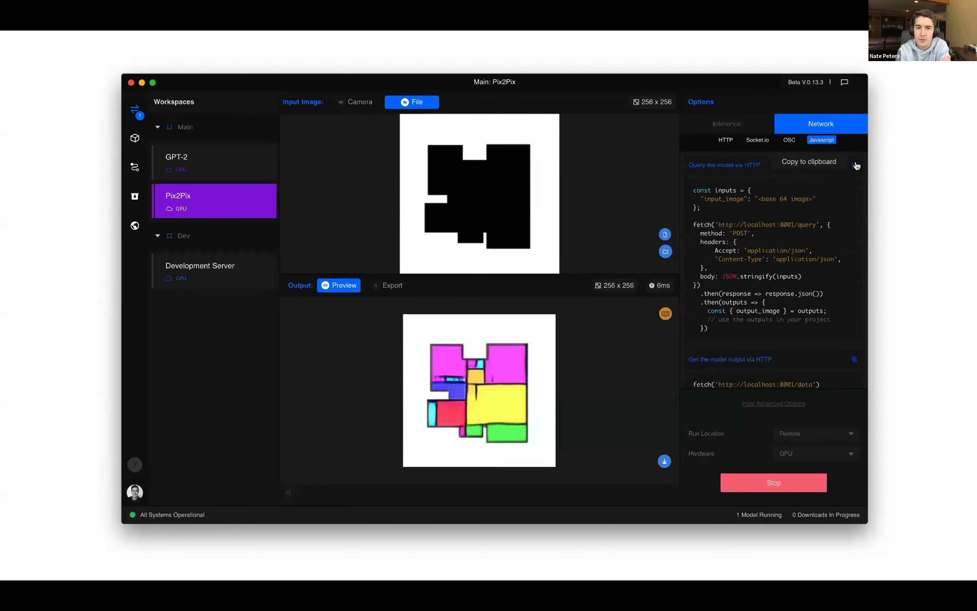
Return to the Inference settings and stop the running Pix2Pix model.
{"action": "left_click", "coordinate": [729, 129]}
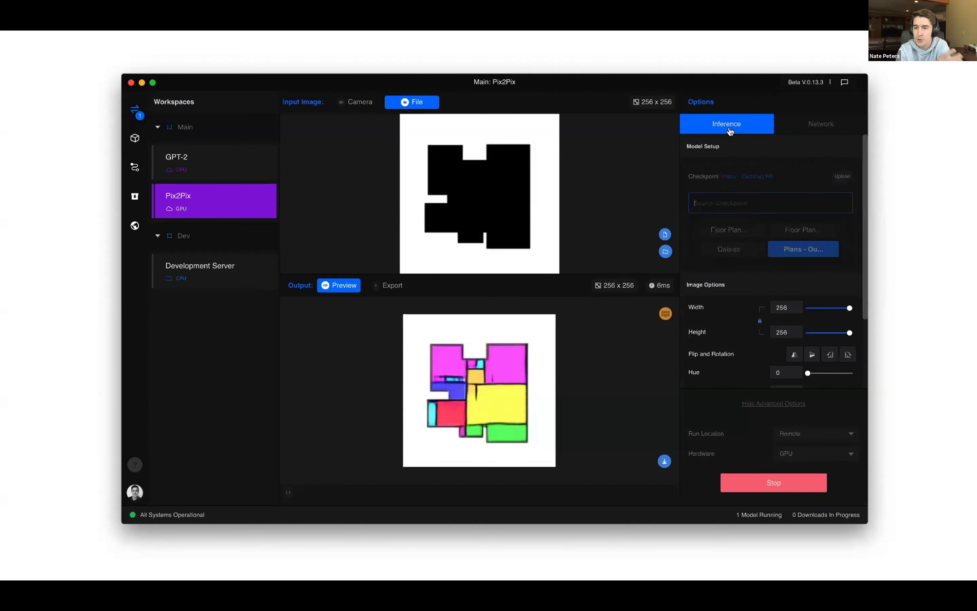
{"action": "scroll", "coordinate": [733, 259], "scroll_direction": "down", "scroll_amount": 1}
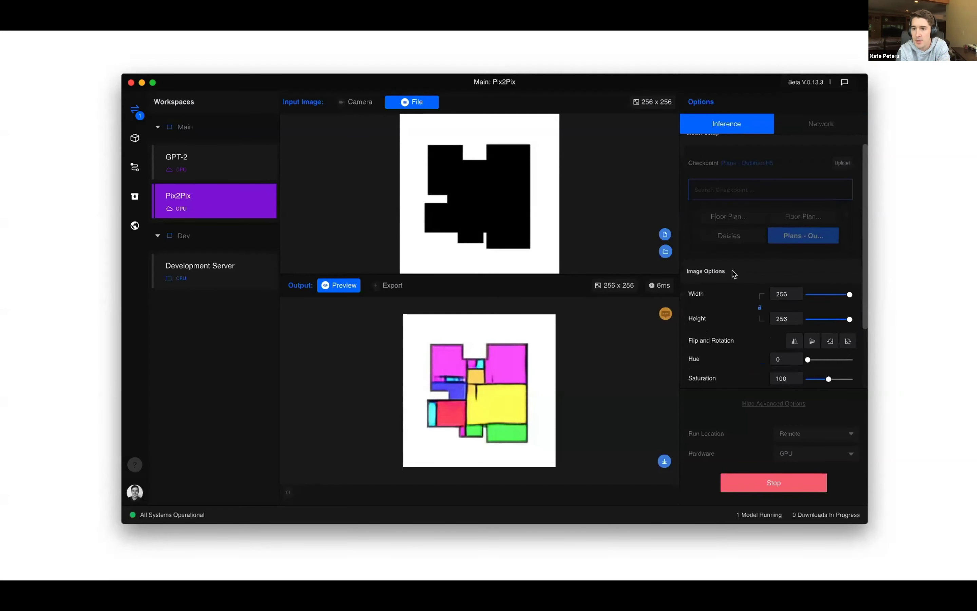
{"action": "left_click", "coordinate": [761, 490]}
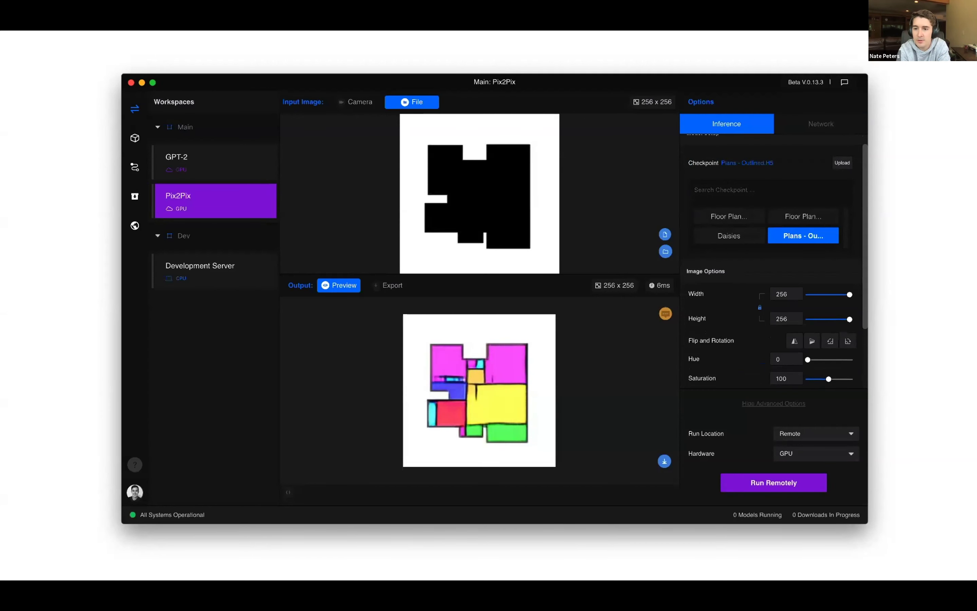
{"action": "mouse_move", "coordinate": [528, 578]}
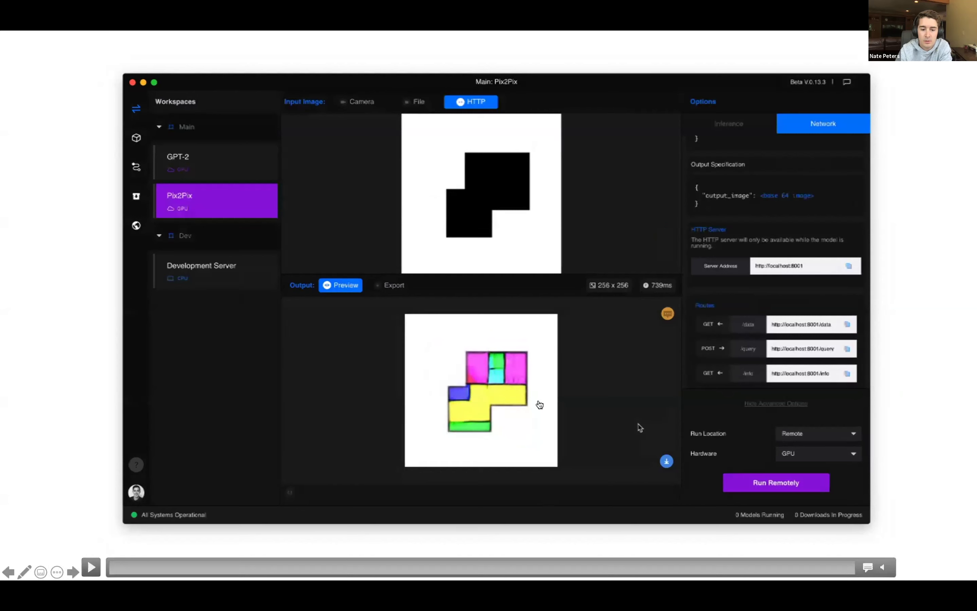
Play the embedded demo recording, then pause it.
{"action": "left_click", "coordinate": [539, 404]}
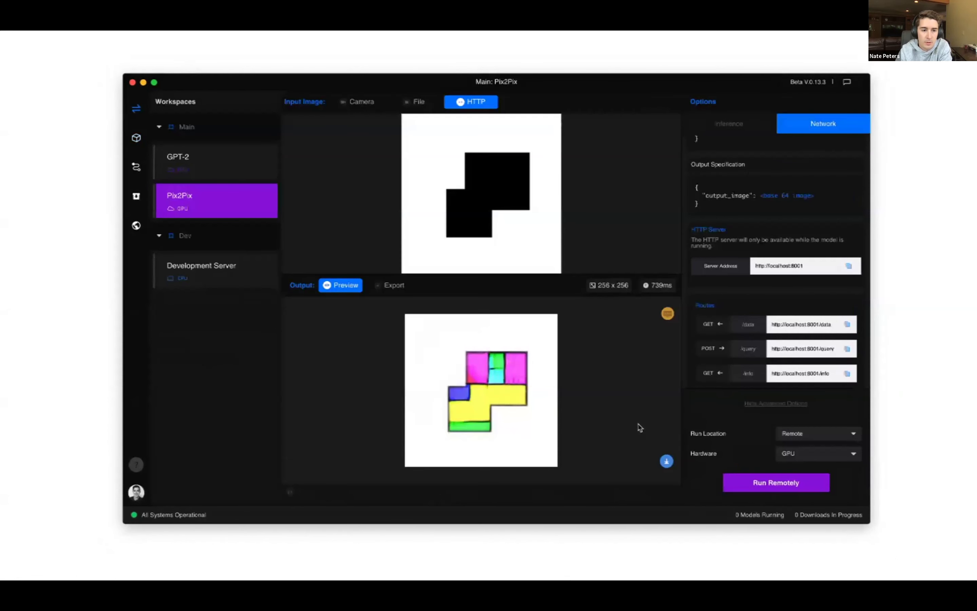
{"action": "mouse_move", "coordinate": [336, 477]}
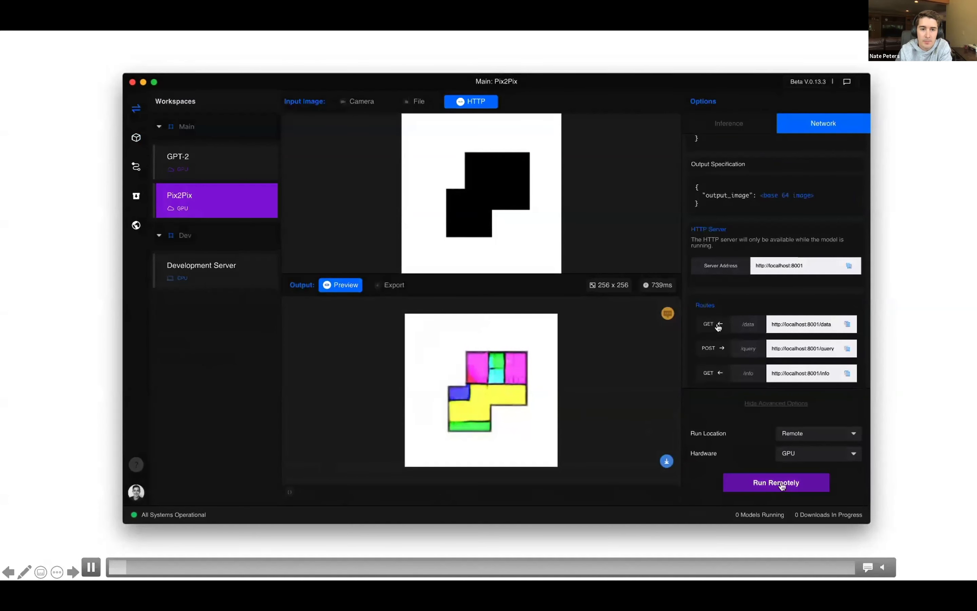
{"action": "left_click", "coordinate": [89, 568]}
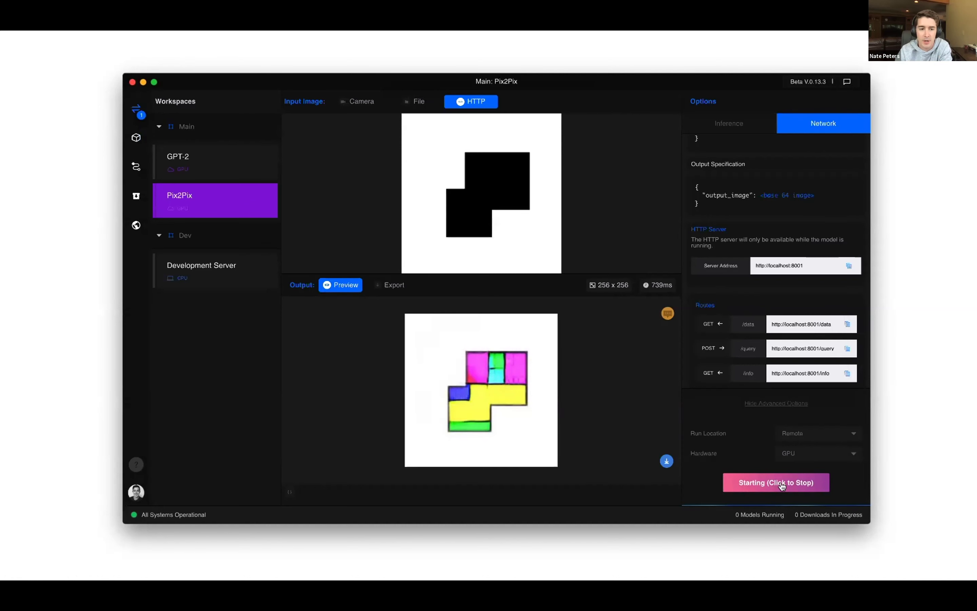
Resume the demo, move the drawing app aside, and draw a second black rectangle.
{"action": "mouse_move", "coordinate": [366, 387]}
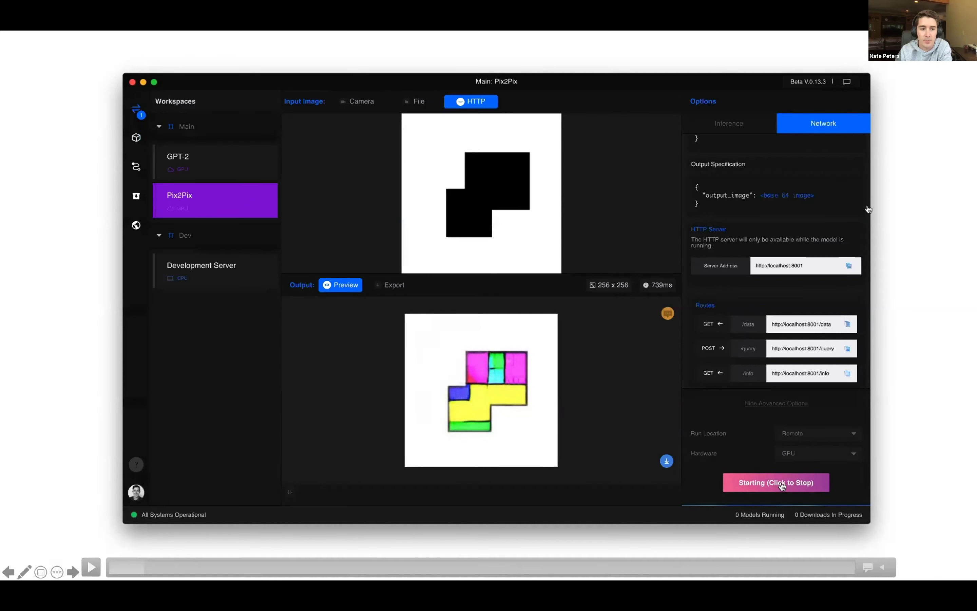
{"action": "left_click", "coordinate": [90, 572]}
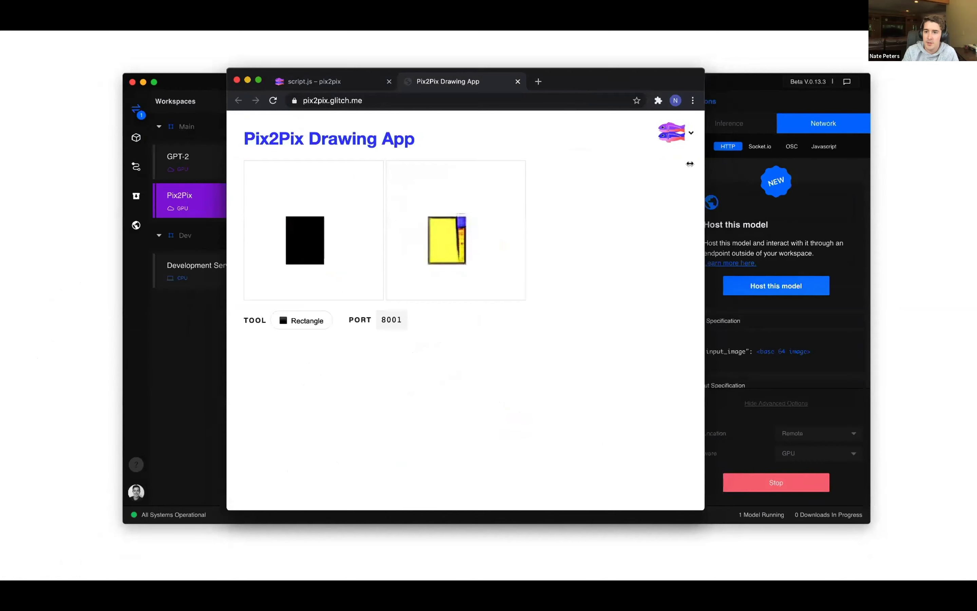
{"action": "left_click_drag", "start_coordinate": [574, 81], "coordinate": [390, 75]}
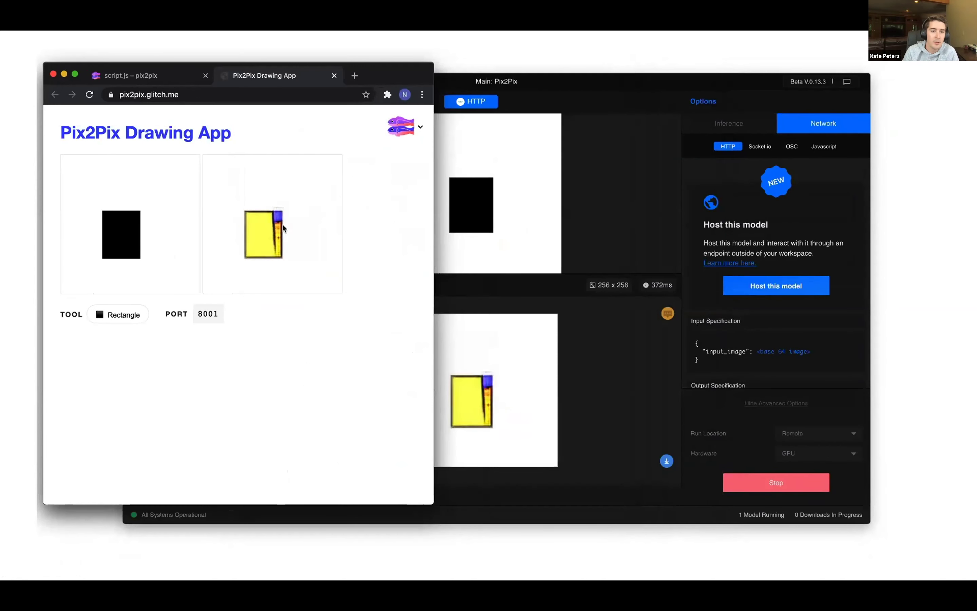
{"action": "left_click_drag", "start_coordinate": [164, 262], "coordinate": [132, 243]}
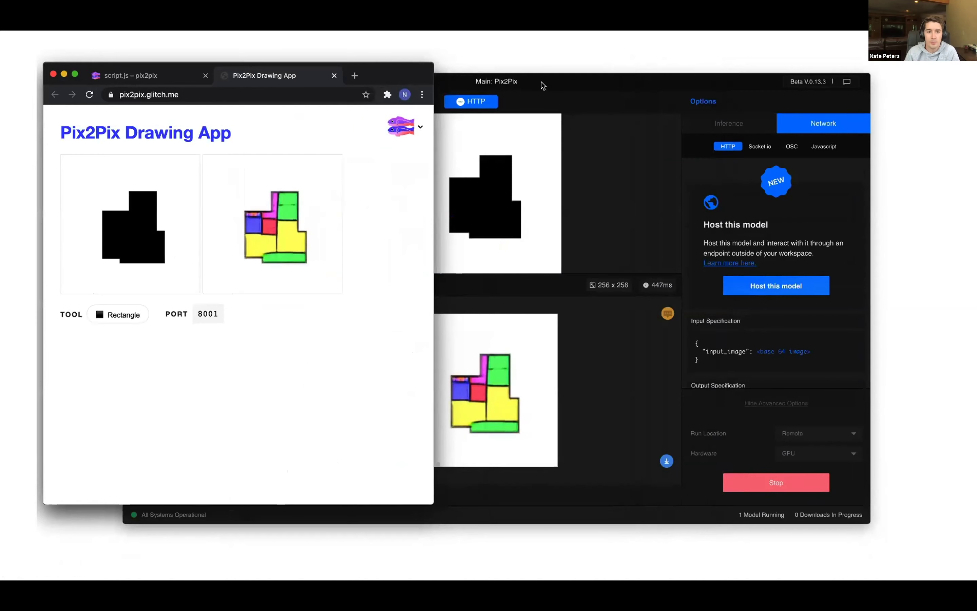
{"action": "left_click_drag", "start_coordinate": [541, 81], "coordinate": [656, 76]}
Add three more black rectangles to the block drawing and bring RunwayML forward.
{"action": "left_click", "coordinate": [176, 194]}
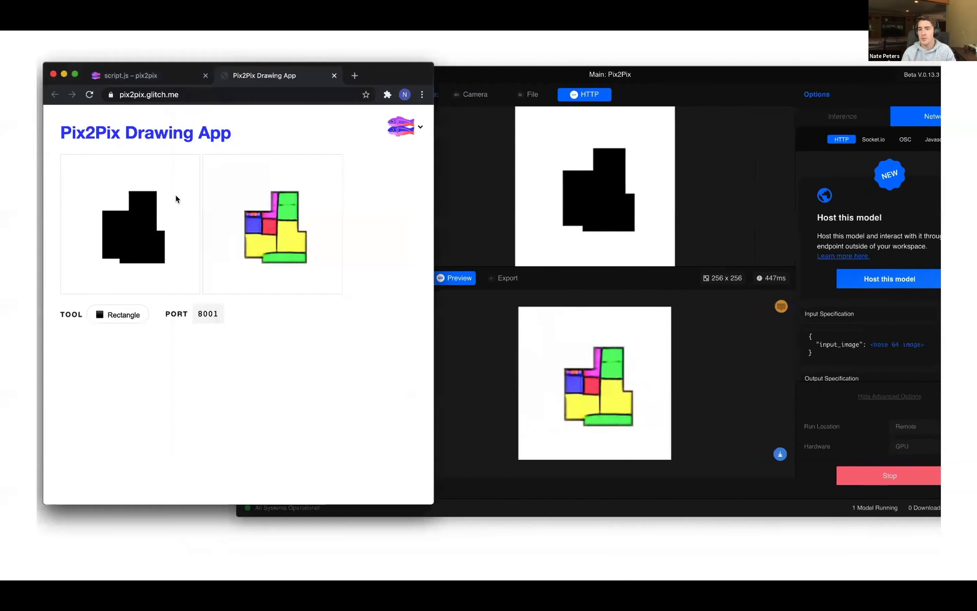
{"action": "mouse_move", "coordinate": [111, 178]}
{"action": "left_mouse_down"}
{"action": "mouse_move", "coordinate": [140, 210]}
{"action": "mouse_move", "coordinate": [124, 202]}
{"action": "mouse_move", "coordinate": [88, 266]}
{"action": "mouse_move", "coordinate": [132, 253]}
{"action": "mouse_move", "coordinate": [131, 271]}
{"action": "left_mouse_up"}
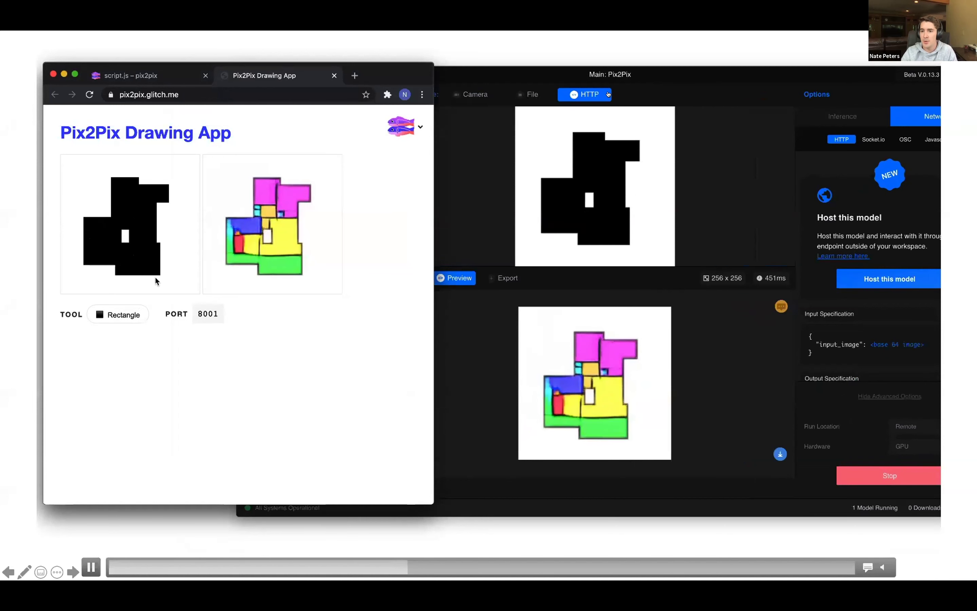
{"action": "left_click_drag", "start_coordinate": [157, 218], "coordinate": [168, 209]}
{"action": "left_click_drag", "start_coordinate": [111, 219], "coordinate": [89, 193]}
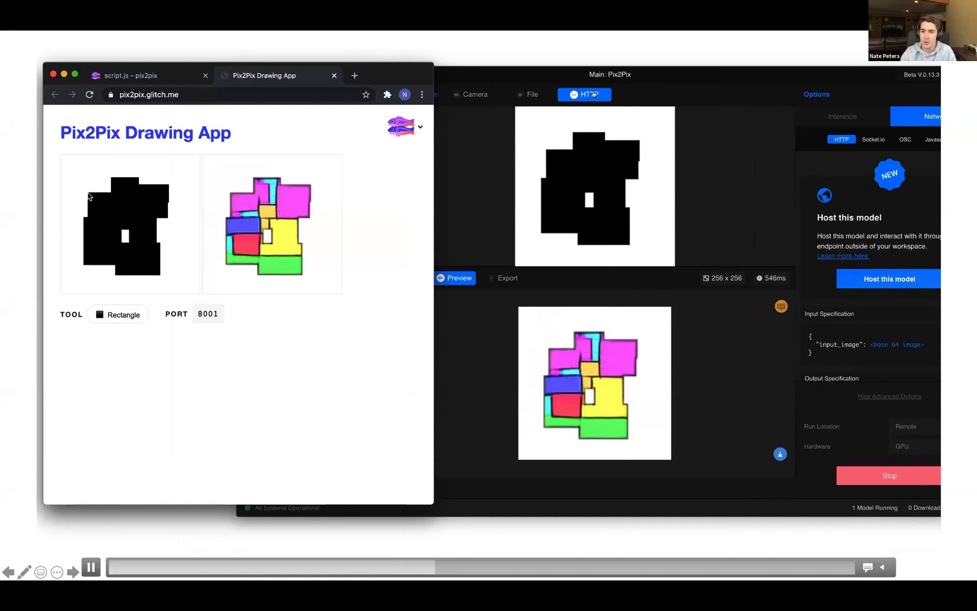
{"action": "left_click", "coordinate": [465, 79]}
{"action": "left_click_drag", "start_coordinate": [471, 82], "coordinate": [375, 68]}
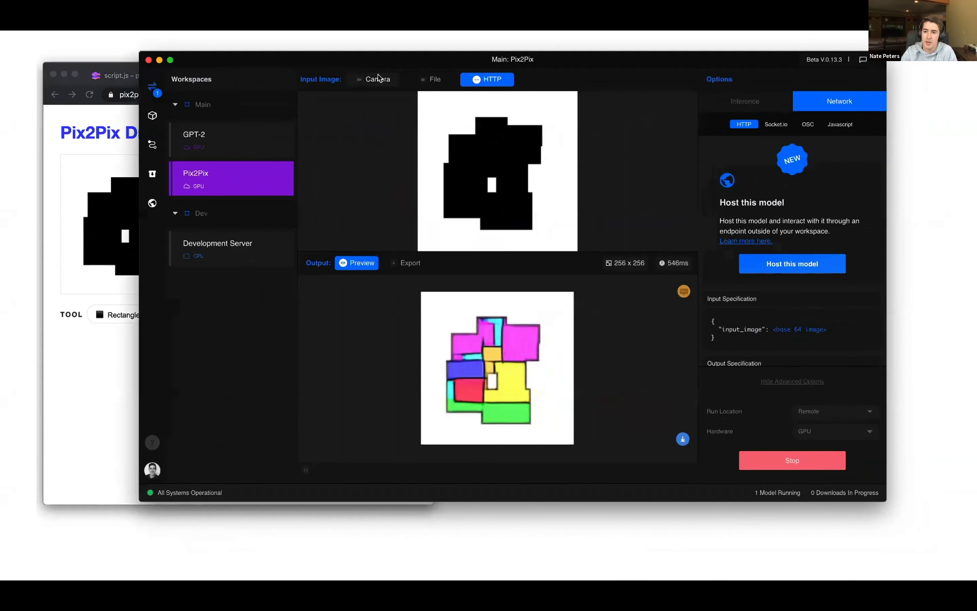
Restart Pix2Pix remotely with the Daisies checkpoint and reload the drawing app.
{"action": "left_click", "coordinate": [792, 460]}
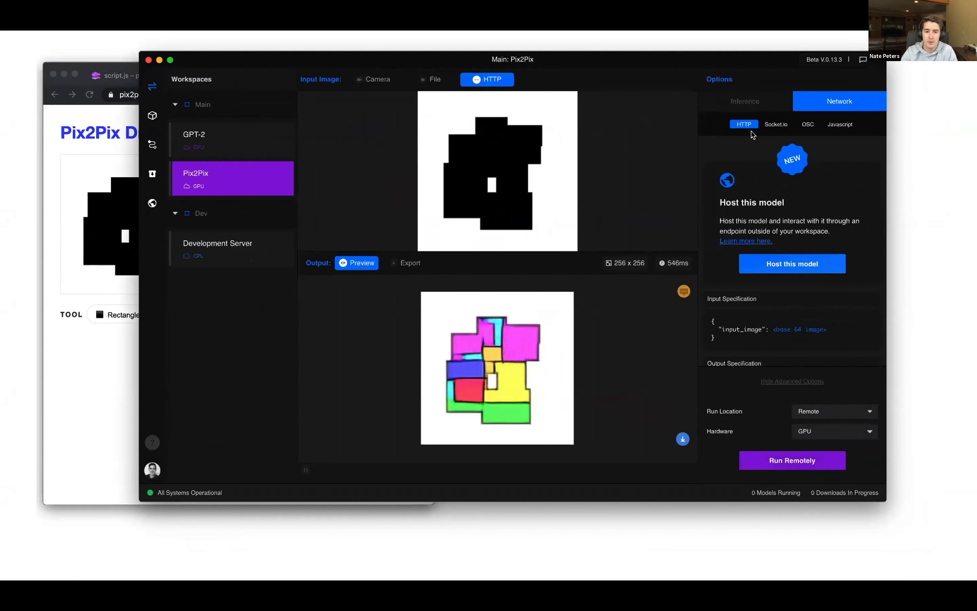
{"action": "left_click", "coordinate": [753, 106]}
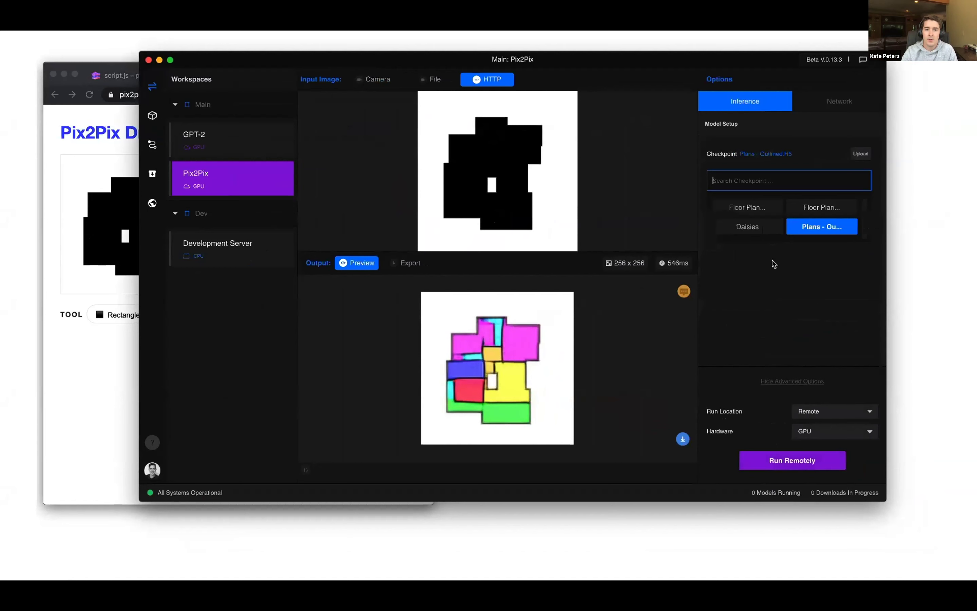
{"action": "left_click", "coordinate": [752, 227]}
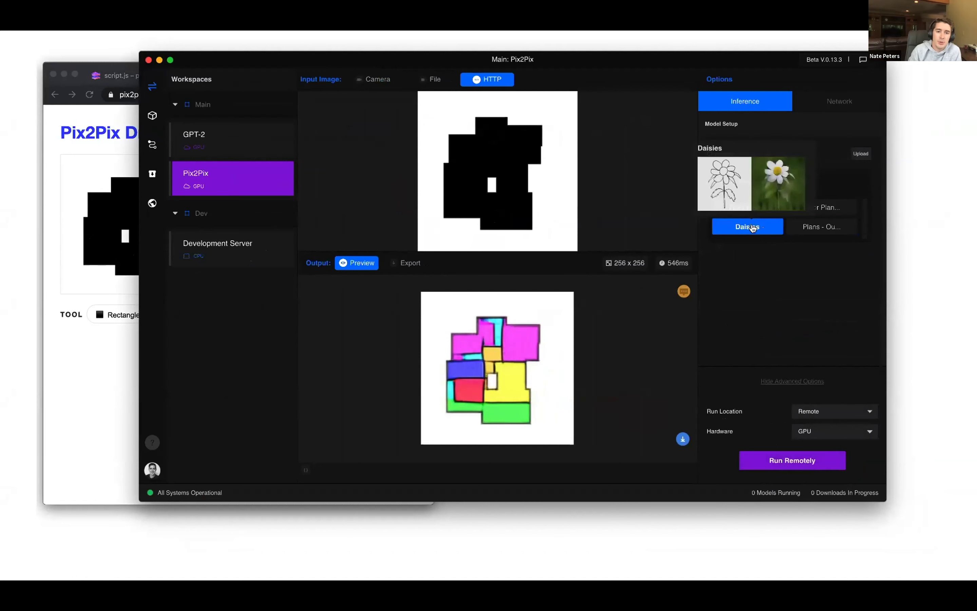
{"action": "left_click", "coordinate": [804, 465]}
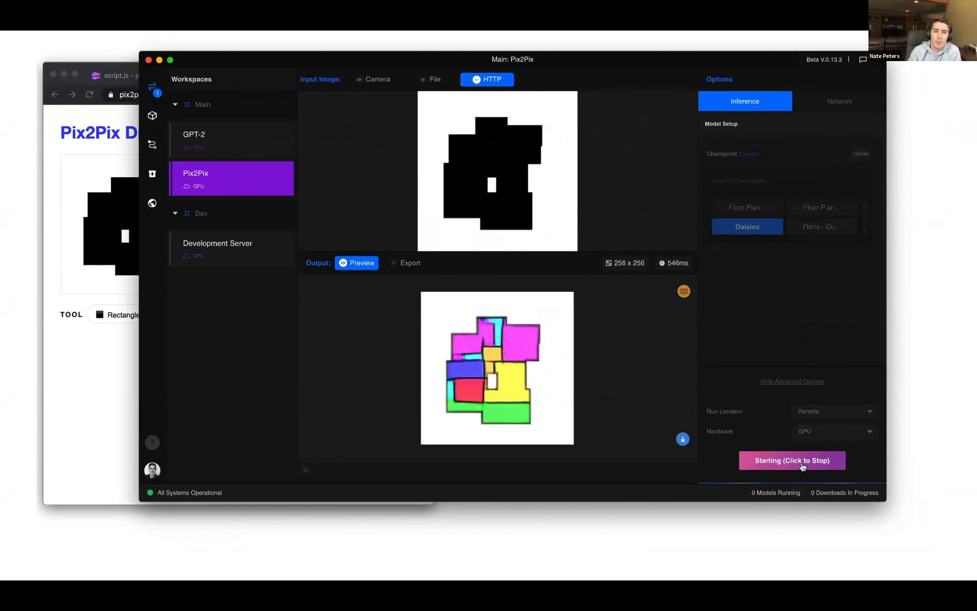
{"action": "left_click", "coordinate": [104, 378]}
{"action": "key", "text": "super+r"}
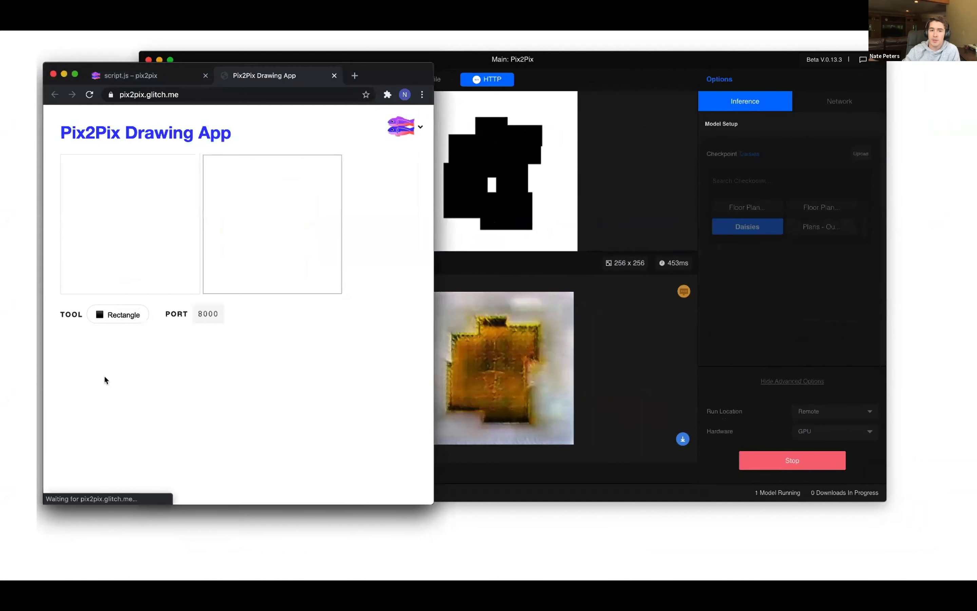
Set the drawing app's port to 8001 and switch the tool to Pencil.
{"action": "left_click", "coordinate": [203, 319]}
{"action": "type", "text": "8001"}
{"action": "left_click", "coordinate": [226, 363]}
{"action": "left_click", "coordinate": [135, 315]}
{"action": "left_click", "coordinate": [114, 322]}
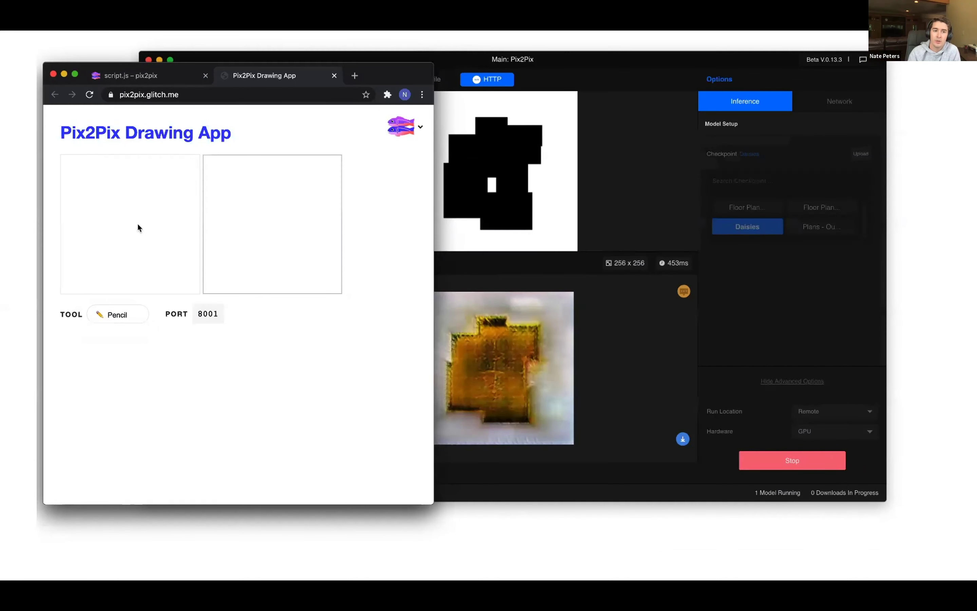
Sketch a flower with petals and a smaller flower above it, rendered as daisies.
{"action": "mouse_move", "coordinate": [123, 224]}
{"action": "left_mouse_down"}
{"action": "mouse_move", "coordinate": [138, 246]}
{"action": "mouse_move", "coordinate": [144, 237]}
{"action": "mouse_move", "coordinate": [123, 208]}
{"action": "mouse_move", "coordinate": [103, 215]}
{"action": "mouse_move", "coordinate": [108, 231]}
{"action": "mouse_move", "coordinate": [122, 233]}
{"action": "mouse_move", "coordinate": [91, 239]}
{"action": "mouse_move", "coordinate": [110, 258]}
{"action": "mouse_move", "coordinate": [119, 241]}
{"action": "mouse_move", "coordinate": [122, 262]}
{"action": "mouse_move", "coordinate": [140, 258]}
{"action": "mouse_move", "coordinate": [140, 246]}
{"action": "mouse_move", "coordinate": [164, 252]}
{"action": "mouse_move", "coordinate": [162, 237]}
{"action": "mouse_move", "coordinate": [142, 236]}
{"action": "mouse_move", "coordinate": [156, 222]}
{"action": "mouse_move", "coordinate": [146, 207]}
{"action": "mouse_move", "coordinate": [133, 217]}
{"action": "mouse_move", "coordinate": [128, 289]}
{"action": "left_mouse_up"}
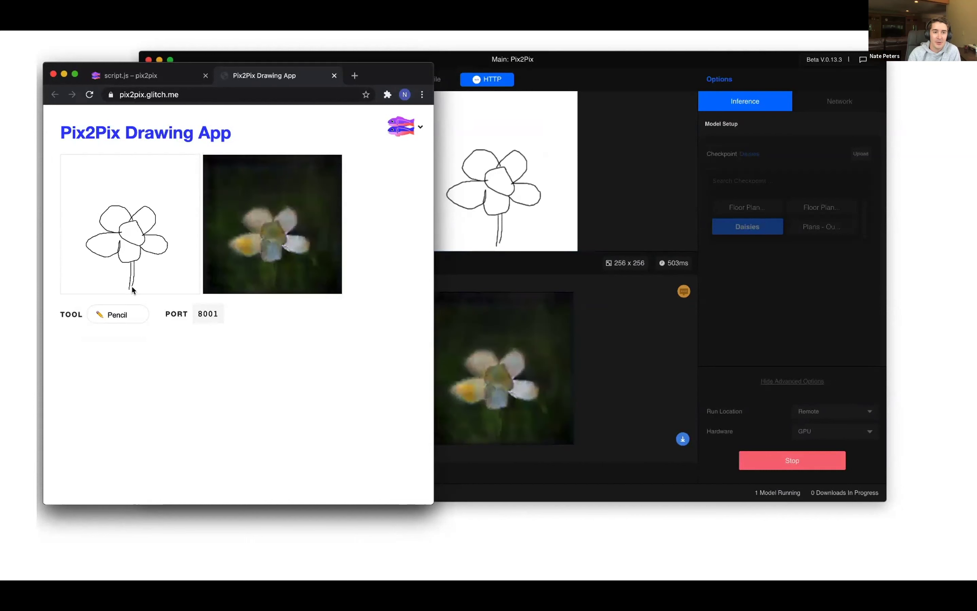
{"action": "mouse_move", "coordinate": [144, 233]}
{"action": "left_mouse_down"}
{"action": "mouse_move", "coordinate": [165, 220]}
{"action": "mouse_move", "coordinate": [171, 238]}
{"action": "left_mouse_up"}
{"action": "mouse_move", "coordinate": [103, 220]}
{"action": "left_mouse_down"}
{"action": "mouse_move", "coordinate": [79, 226]}
{"action": "mouse_move", "coordinate": [104, 234]}
{"action": "left_mouse_up"}
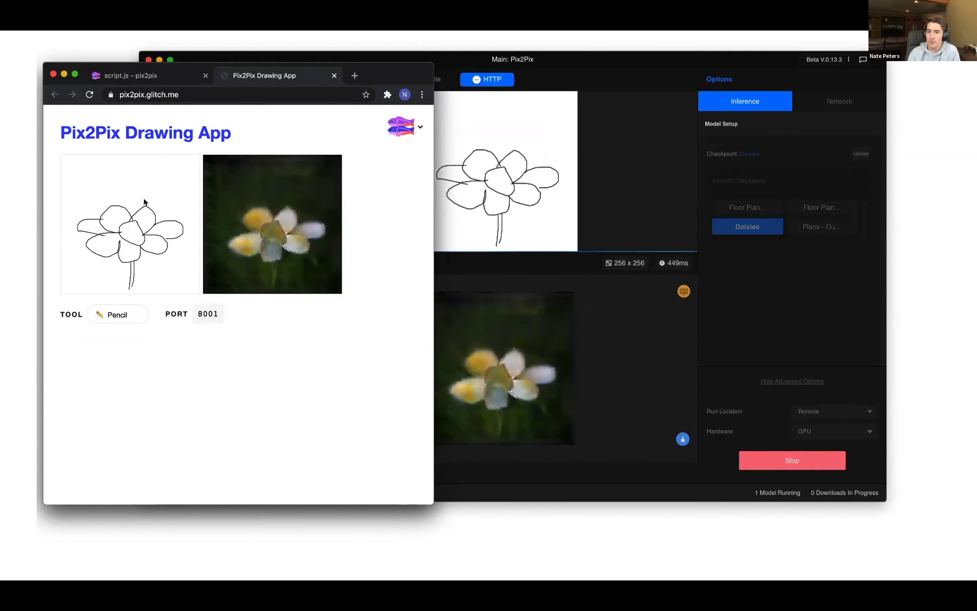
{"action": "mouse_move", "coordinate": [92, 184]}
{"action": "left_mouse_down"}
{"action": "mouse_move", "coordinate": [138, 173]}
{"action": "mouse_move", "coordinate": [163, 180]}
{"action": "mouse_move", "coordinate": [147, 178]}
{"action": "mouse_move", "coordinate": [155, 187]}
{"action": "mouse_move", "coordinate": [176, 174]}
{"action": "mouse_move", "coordinate": [138, 164]}
{"action": "mouse_move", "coordinate": [154, 181]}
{"action": "left_mouse_up"}
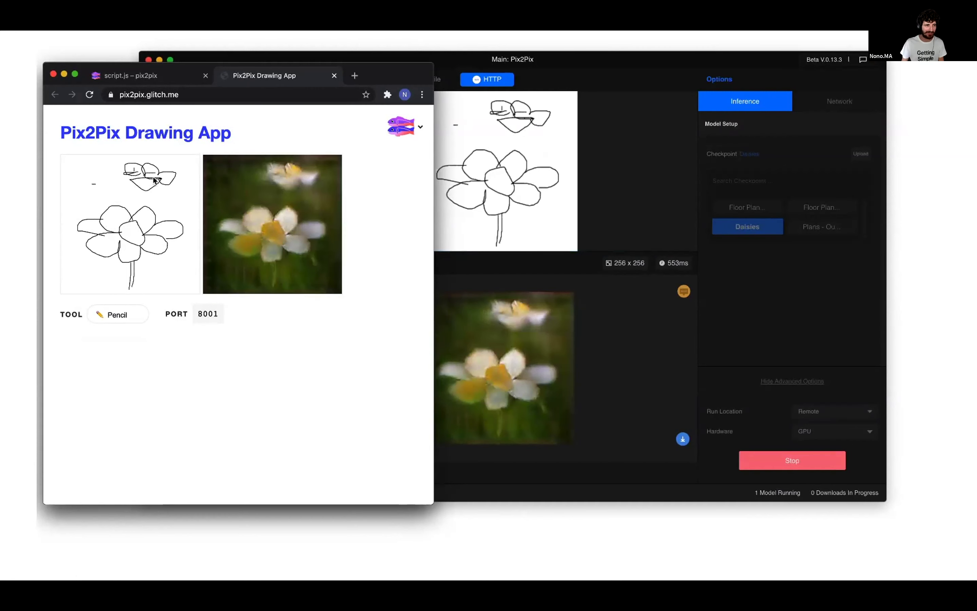
{"action": "left_click_drag", "start_coordinate": [408, 68], "coordinate": [556, 79]}
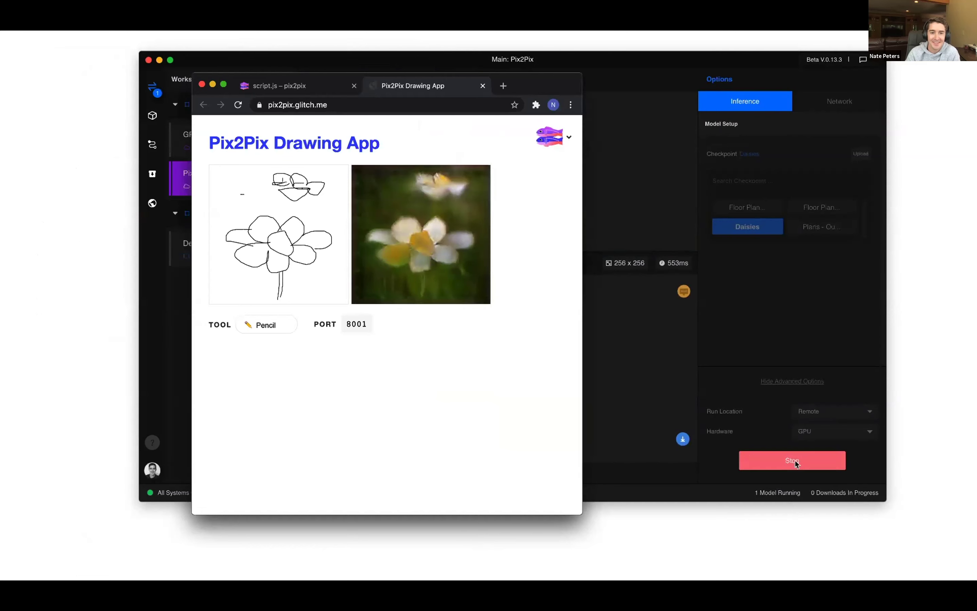
Bring RunwayML forward and stop the running Pix2Pix model with the red Stop button.
{"action": "left_click", "coordinate": [795, 459]}
{"action": "left_click", "coordinate": [794, 461]}
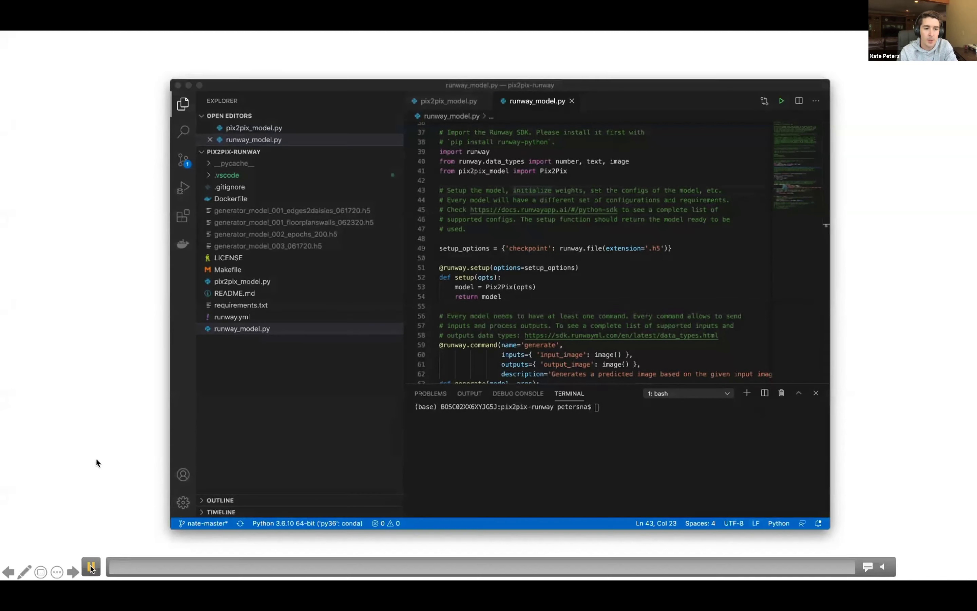
Open pix2pix_model.py in VS Code and hide the Explorer to widen the code.
{"action": "left_click", "coordinate": [266, 444]}
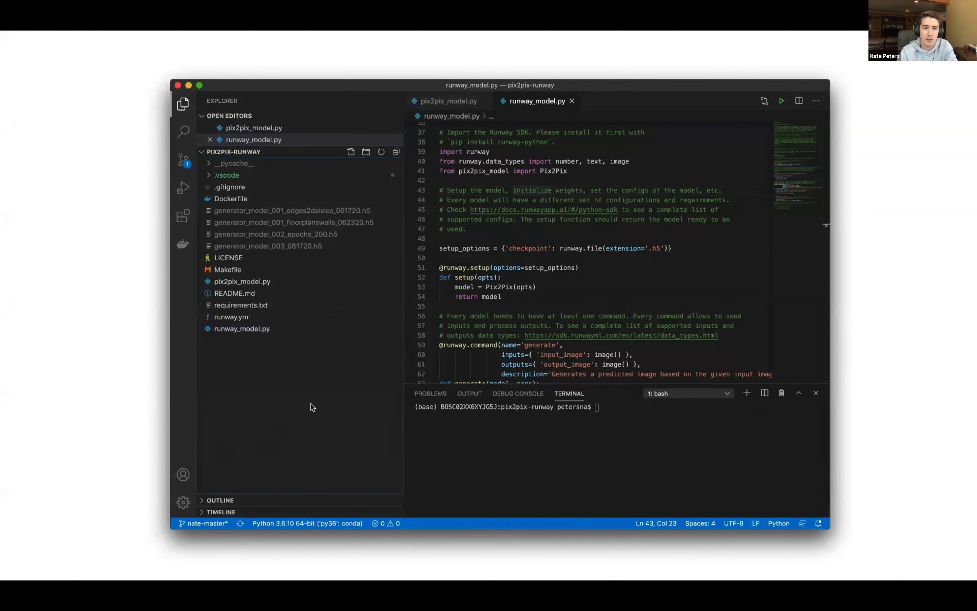
{"action": "scroll", "coordinate": [533, 312], "scroll_direction": "down", "scroll_amount": 5}
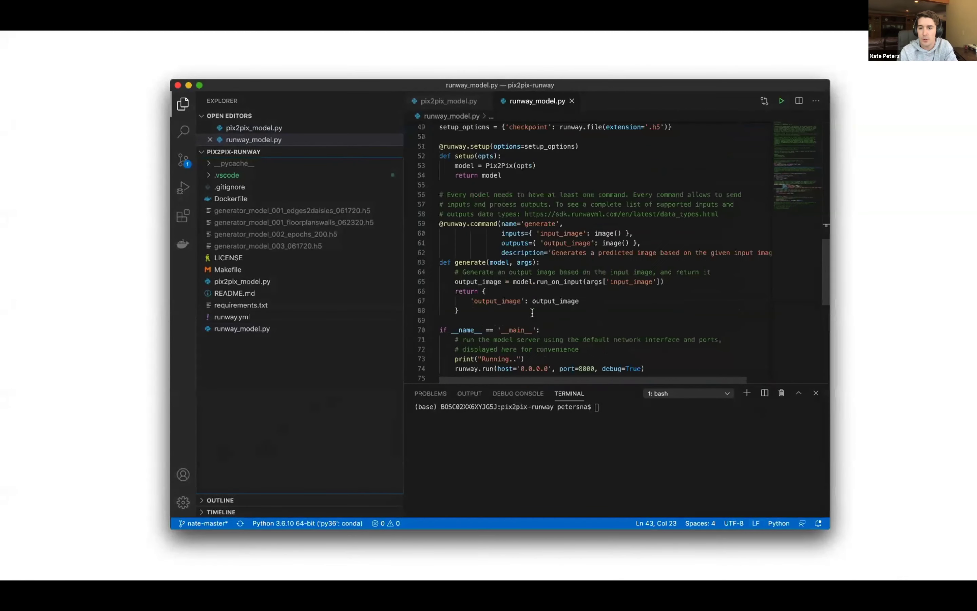
{"action": "scroll", "coordinate": [532, 312], "scroll_direction": "up", "scroll_amount": 2}
{"action": "left_click", "coordinate": [444, 101]}
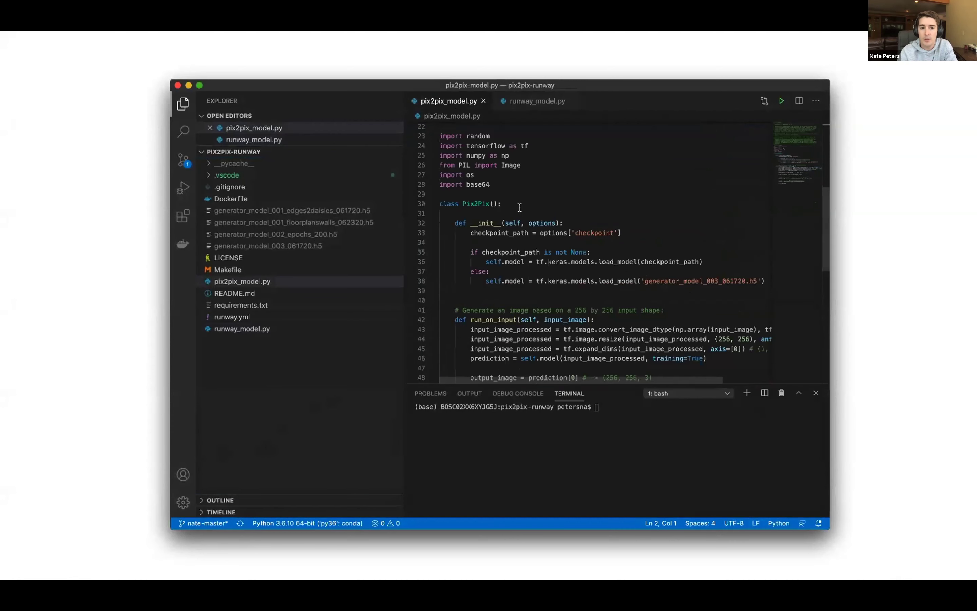
{"action": "scroll", "coordinate": [520, 207], "scroll_direction": "down", "scroll_amount": 1}
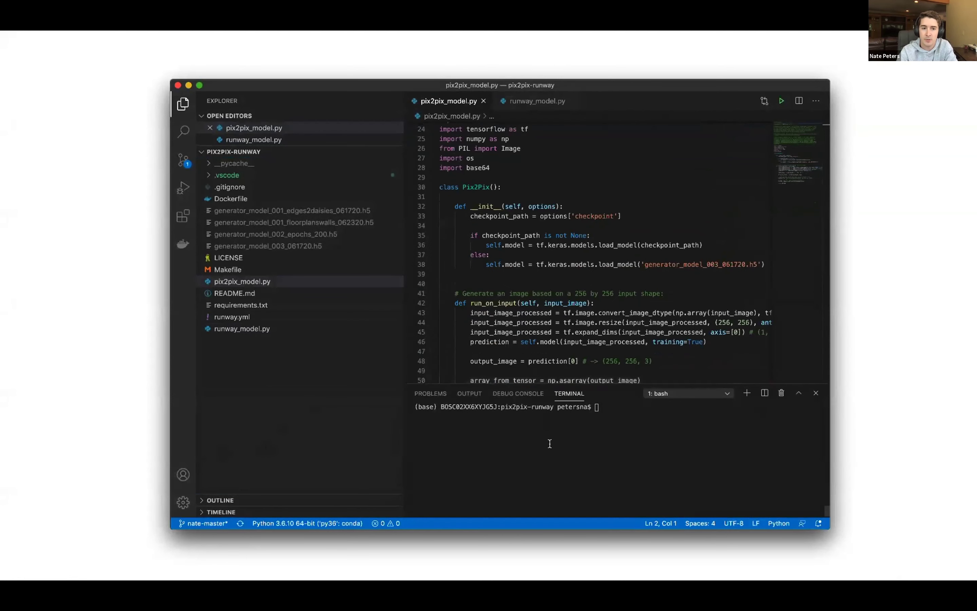
{"action": "key", "text": "super+b"}
In the terminal, activate the py36 conda environment and run python runway_model.py.
{"action": "left_click", "coordinate": [440, 436]}
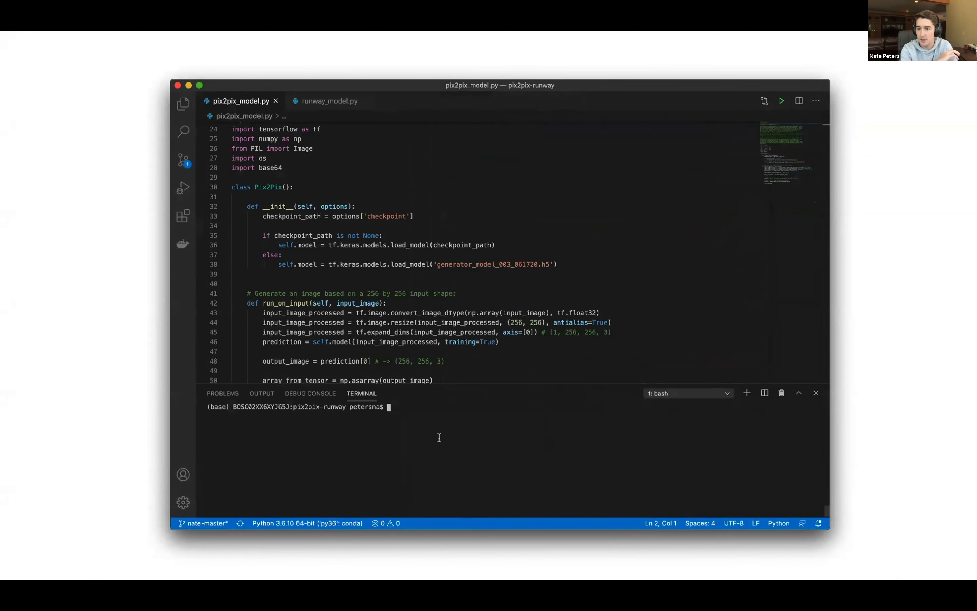
{"action": "type", "text": "conda acti"}
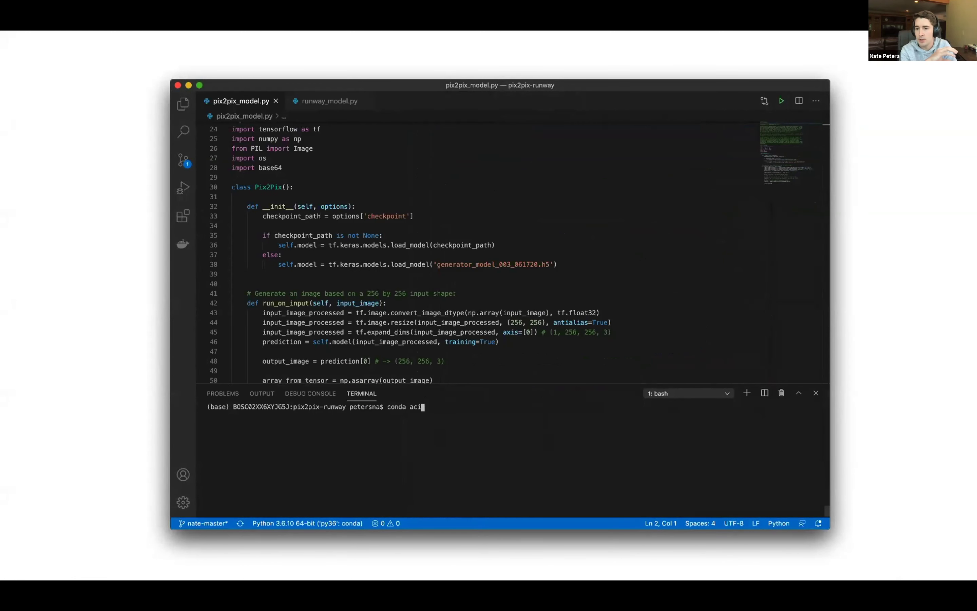
{"action": "type", "text": "vate py"}
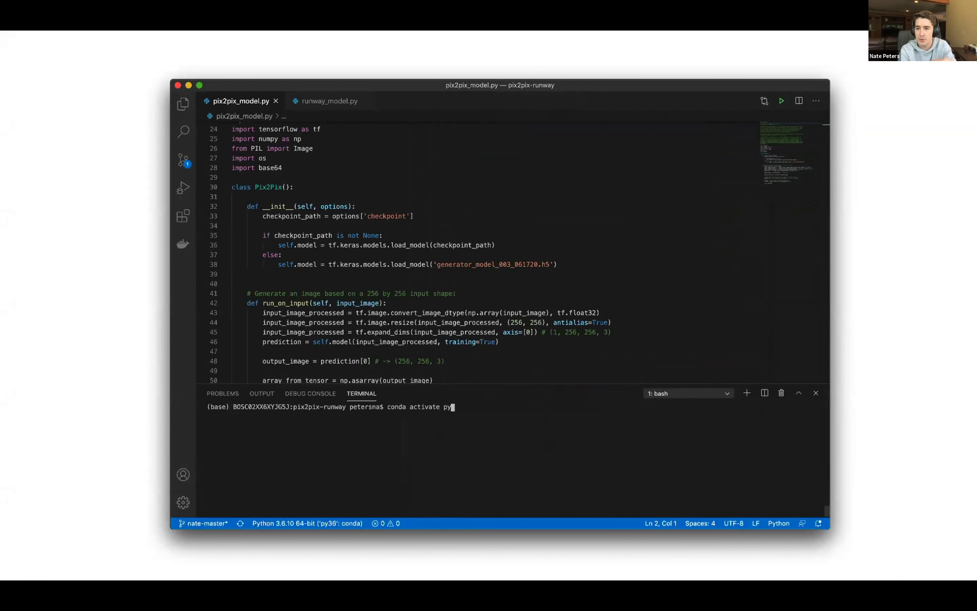
{"action": "type", "text": "36"}
{"action": "key", "text": "Return"}
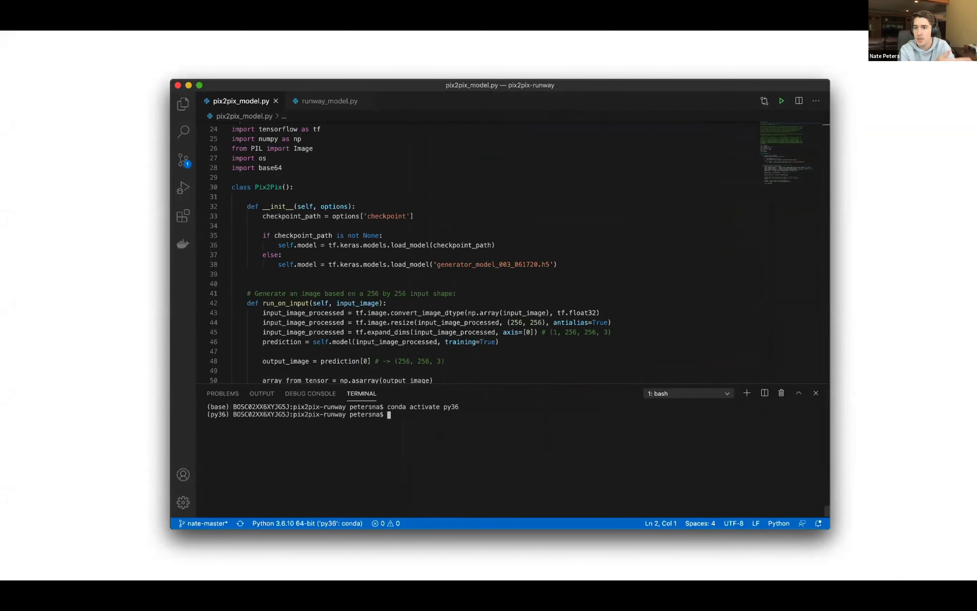
{"action": "type", "text": "python runway_model.py"}
{"action": "key", "text": "Return"}
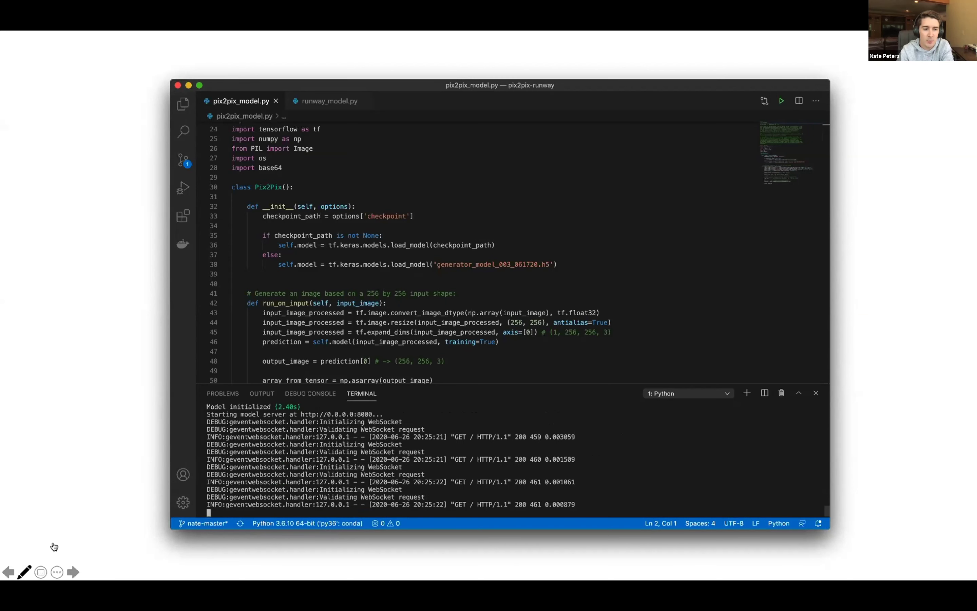
{"action": "mouse_move", "coordinate": [139, 559]}
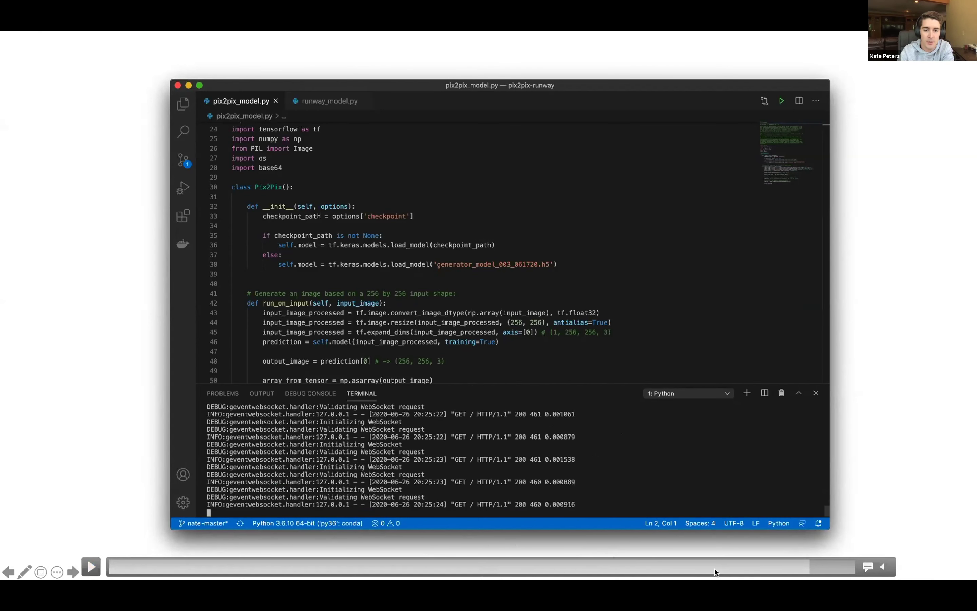
{"action": "left_click", "coordinate": [725, 562]}
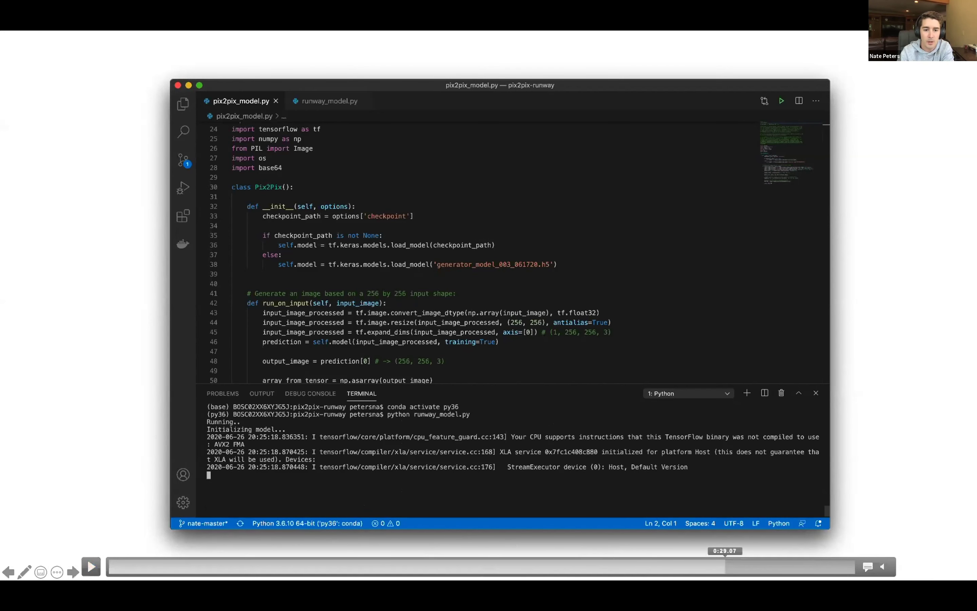
{"action": "left_click", "coordinate": [685, 561]}
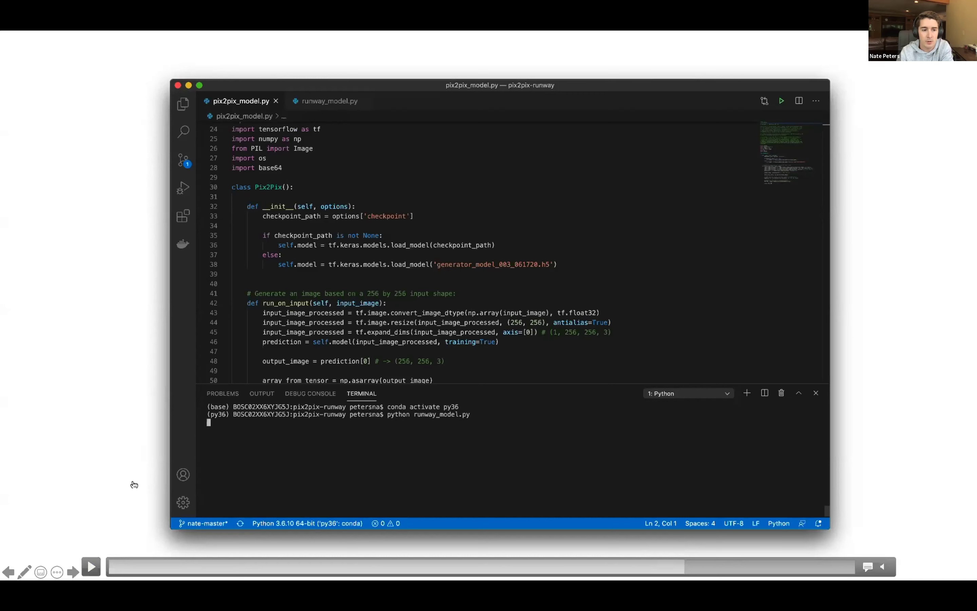
{"action": "left_click", "coordinate": [91, 567]}
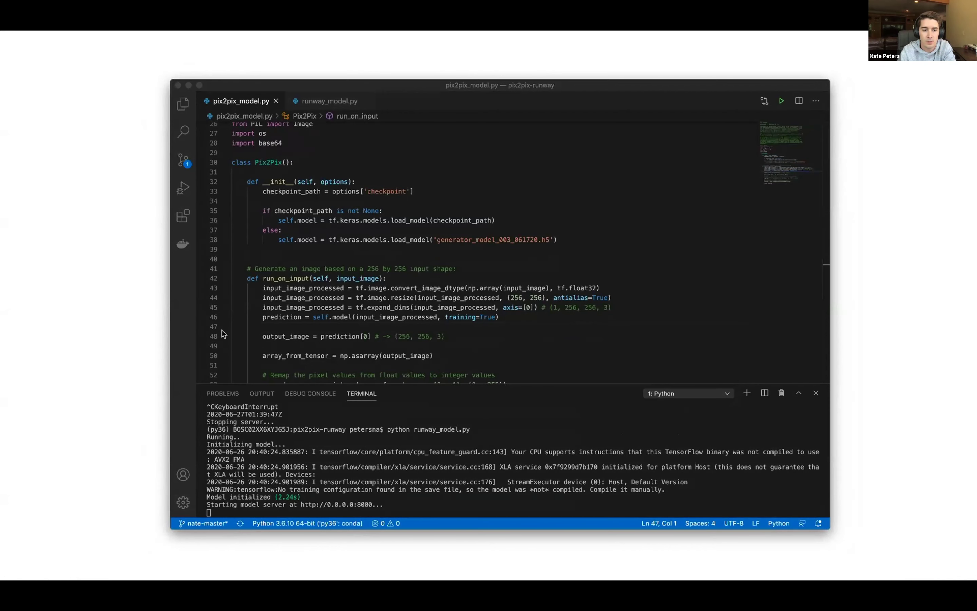
{"action": "left_click", "coordinate": [278, 317]}
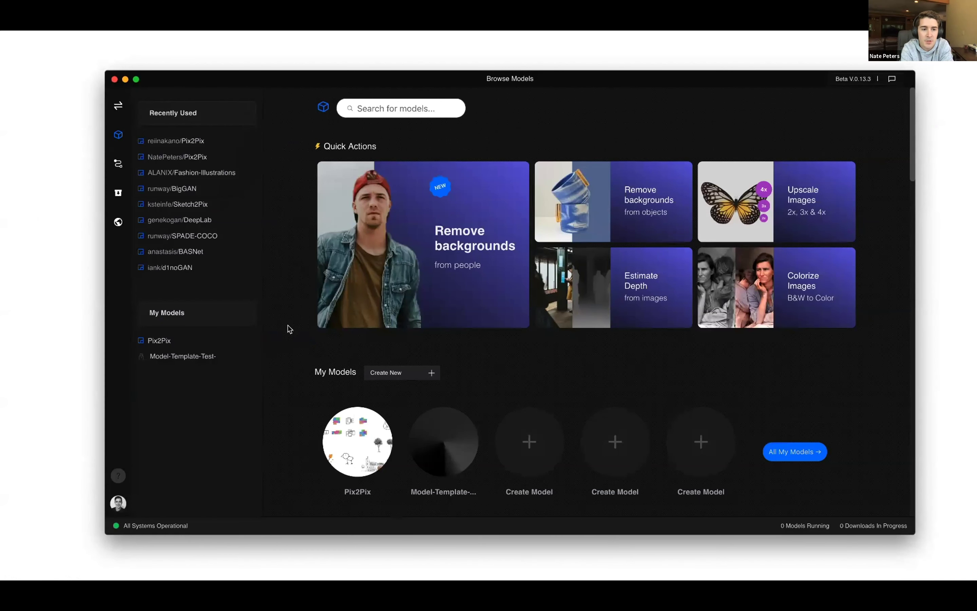
Open the Development Server workspace and point it at the local model on port 8000.
{"action": "left_click", "coordinate": [118, 107]}
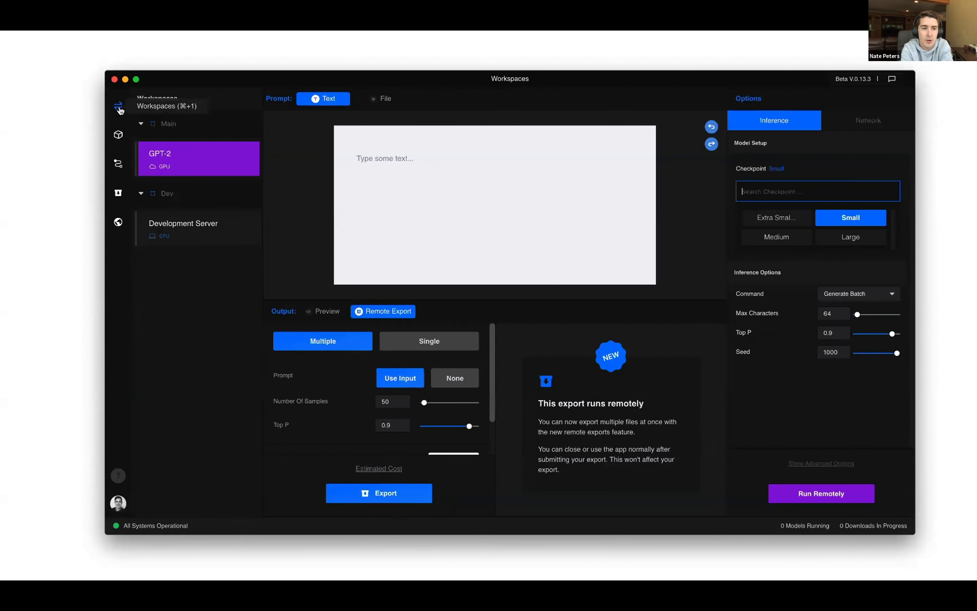
{"action": "left_click", "coordinate": [186, 240]}
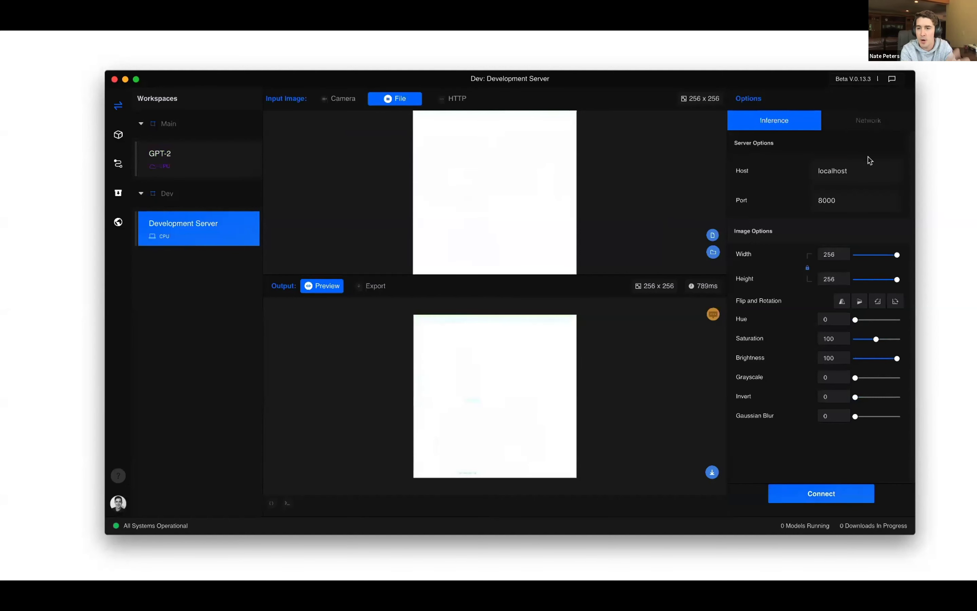
{"action": "double_click", "coordinate": [850, 204]}
{"action": "left_click", "coordinate": [796, 203]}
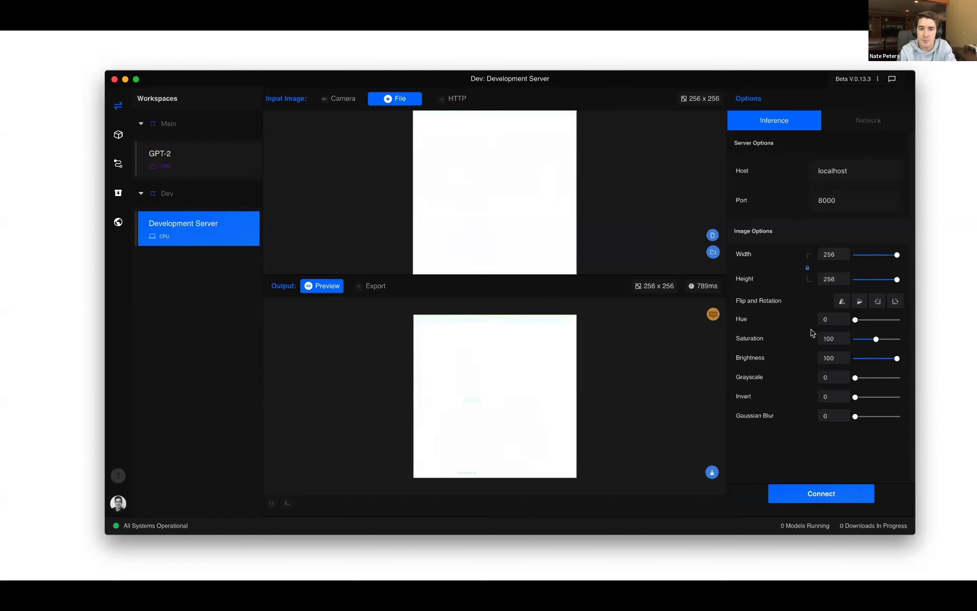
{"action": "mouse_move", "coordinate": [835, 447]}
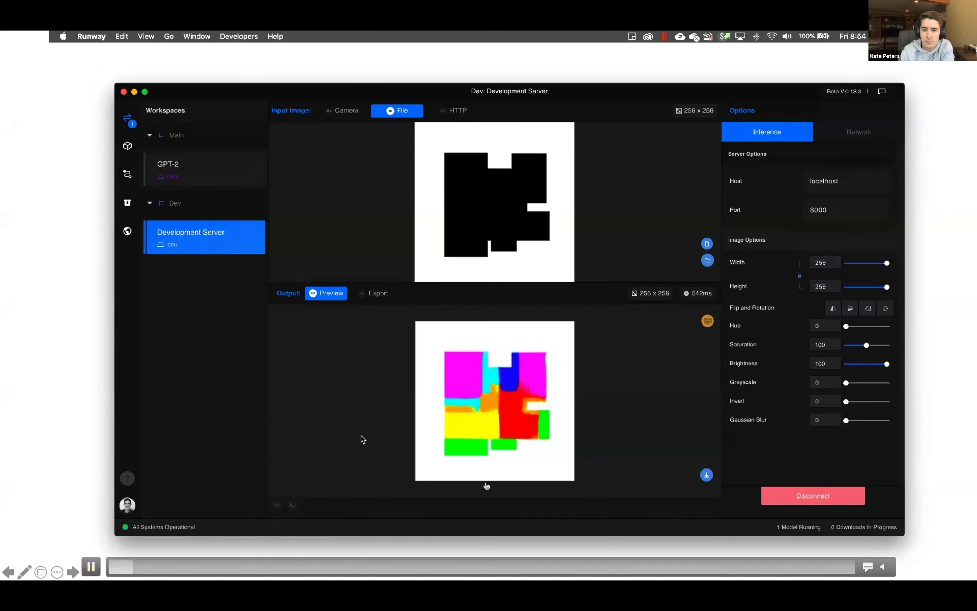
Rotate the floor plan sketch 90 degrees to generate a new plan, then disconnect.
{"action": "left_click", "coordinate": [869, 309]}
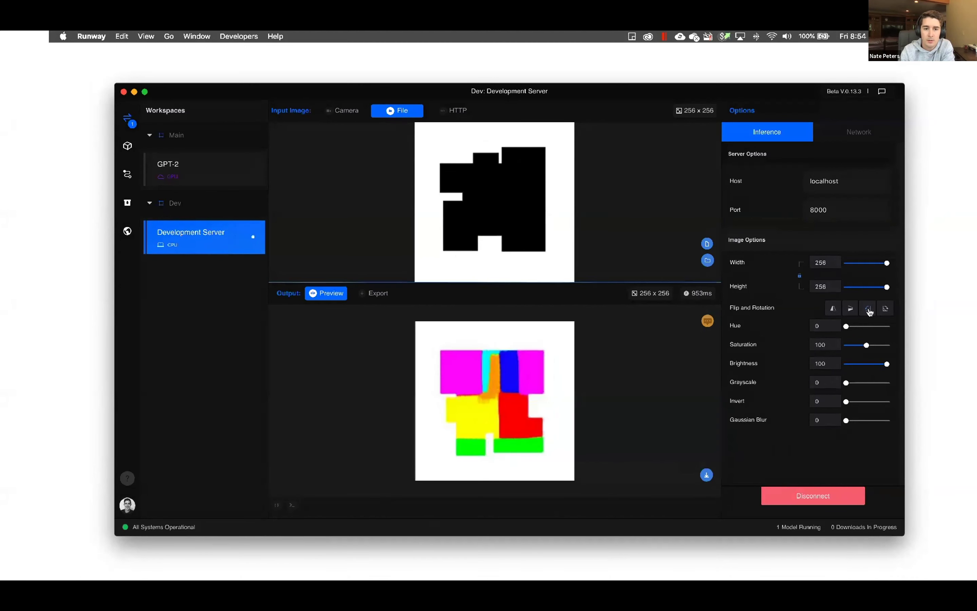
{"action": "left_click", "coordinate": [809, 490]}
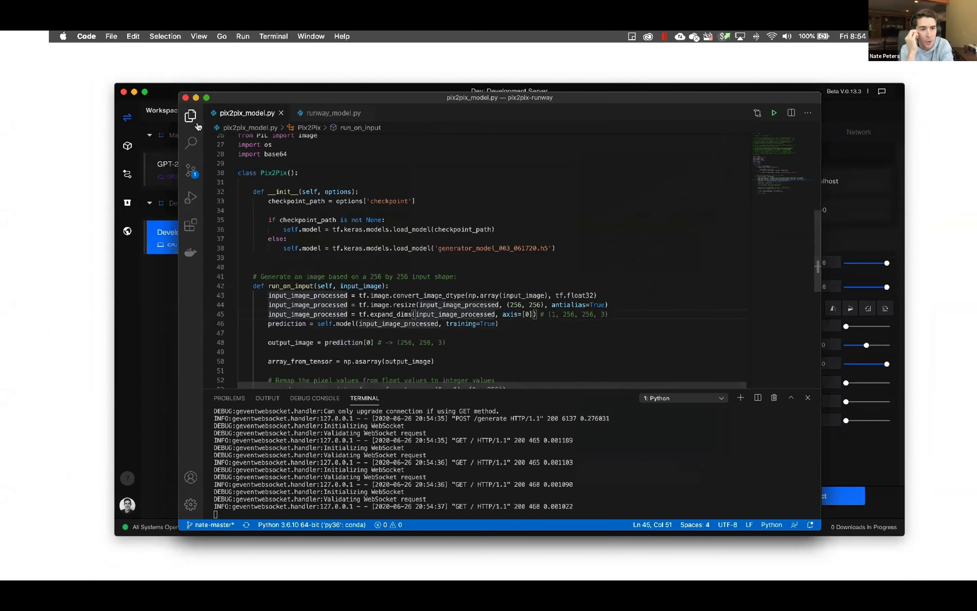
Open generator_model_001_edges2daisies_061720.h5 from the Explorer and copy its relative path.
{"action": "left_click", "coordinate": [191, 116]}
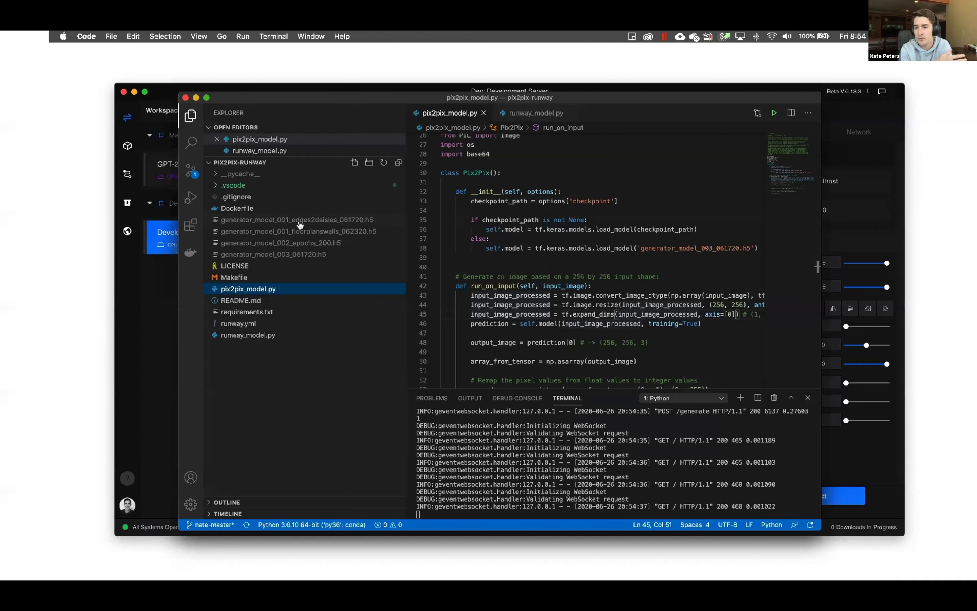
{"action": "left_click", "coordinate": [300, 225]}
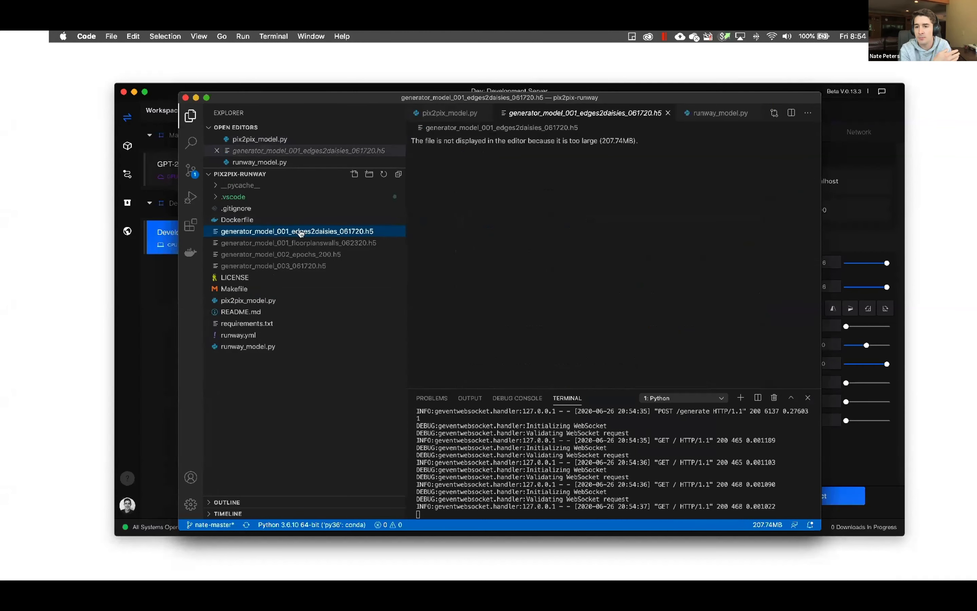
{"action": "right_click", "coordinate": [300, 233]}
{"action": "double_click", "coordinate": [294, 233]}
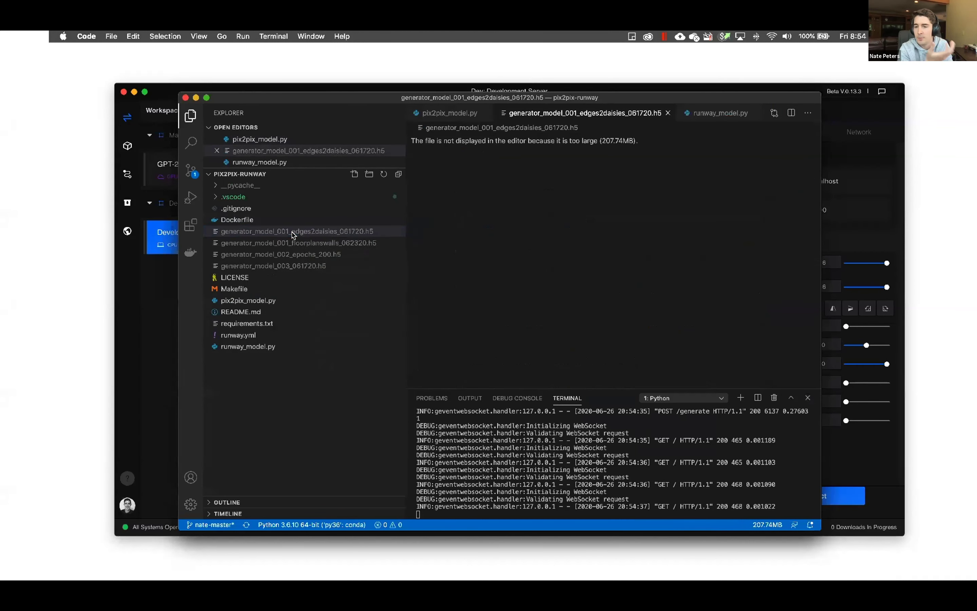
{"action": "right_click", "coordinate": [293, 235]}
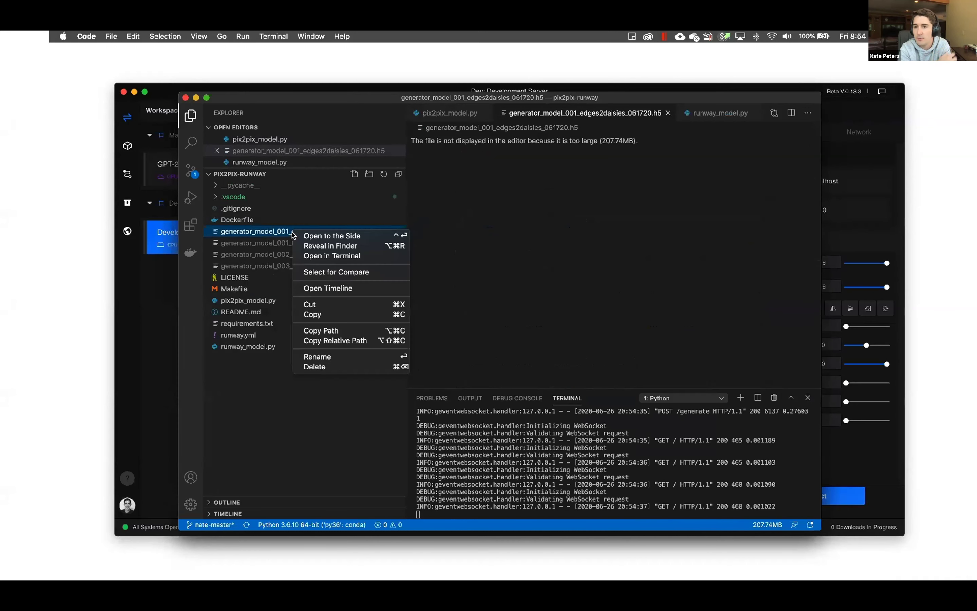
{"action": "left_click", "coordinate": [338, 341]}
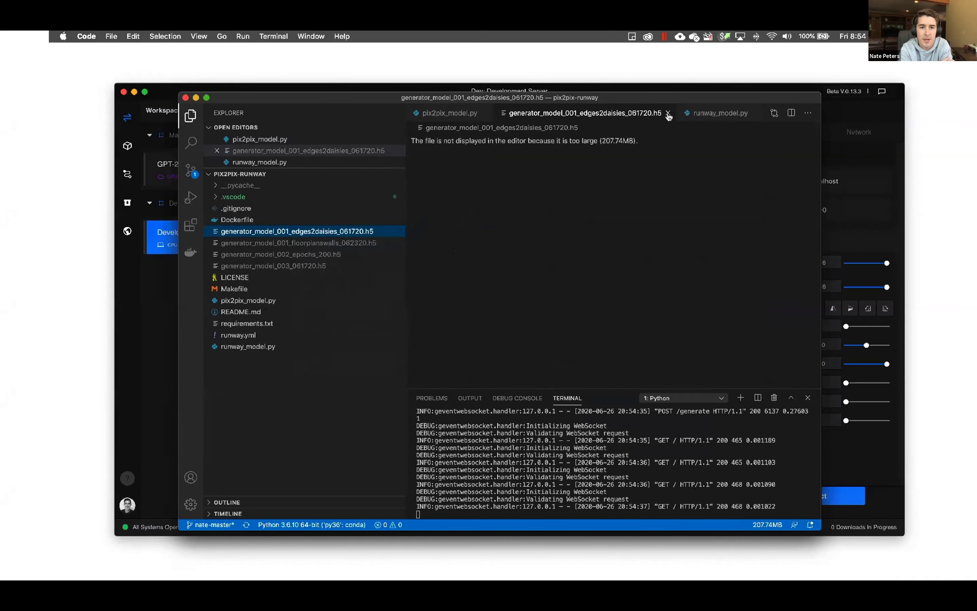
Replace the model file name on line 38 of pix2pix_model.py with the edges2daisies path.
{"action": "left_click", "coordinate": [668, 112]}
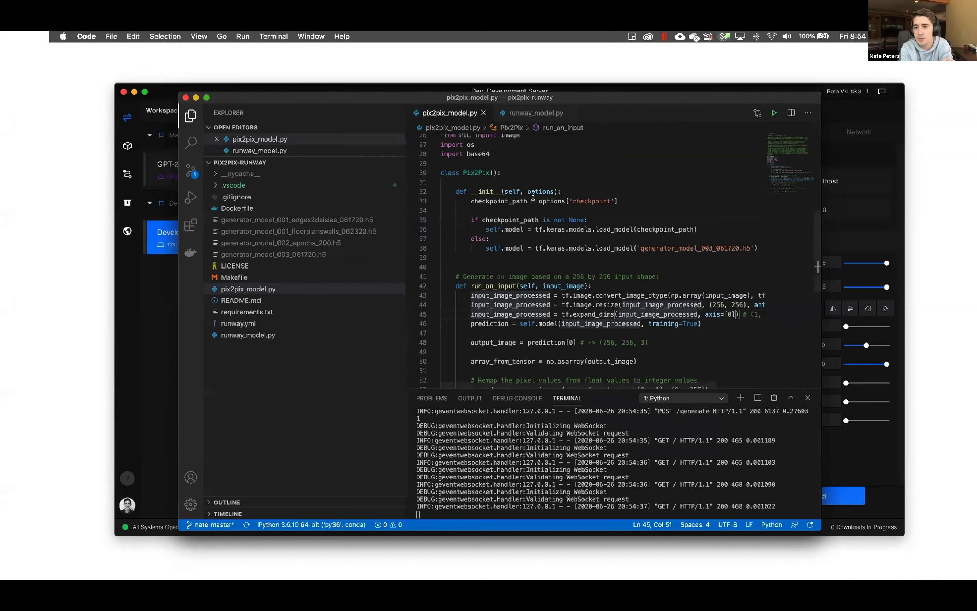
{"action": "left_click", "coordinate": [585, 248]}
{"action": "scroll", "coordinate": [576, 242], "scroll_direction": "right", "scroll_amount": 2}
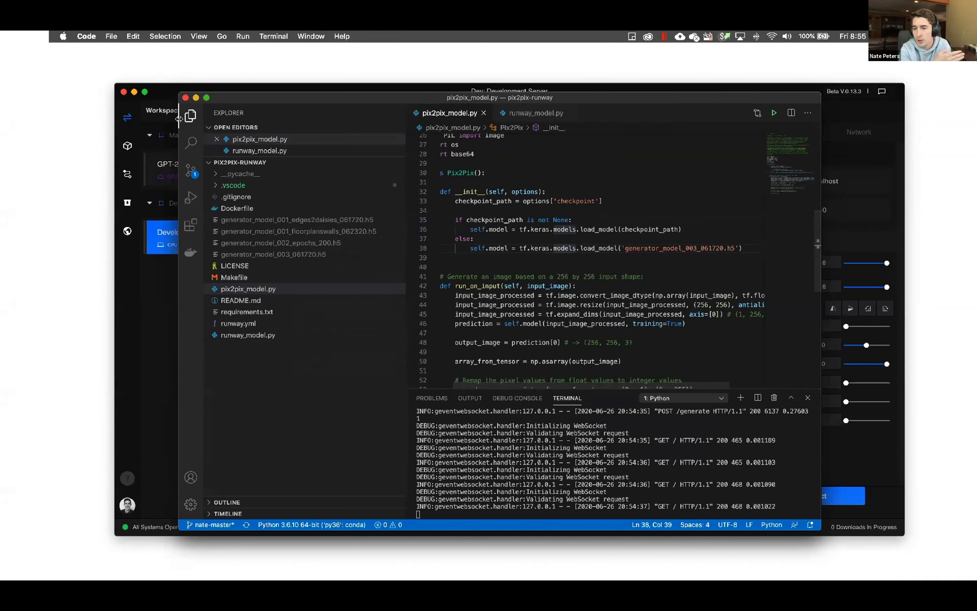
{"action": "left_click_drag", "start_coordinate": [626, 248], "coordinate": [735, 250]}
{"action": "key", "text": "super+v"}
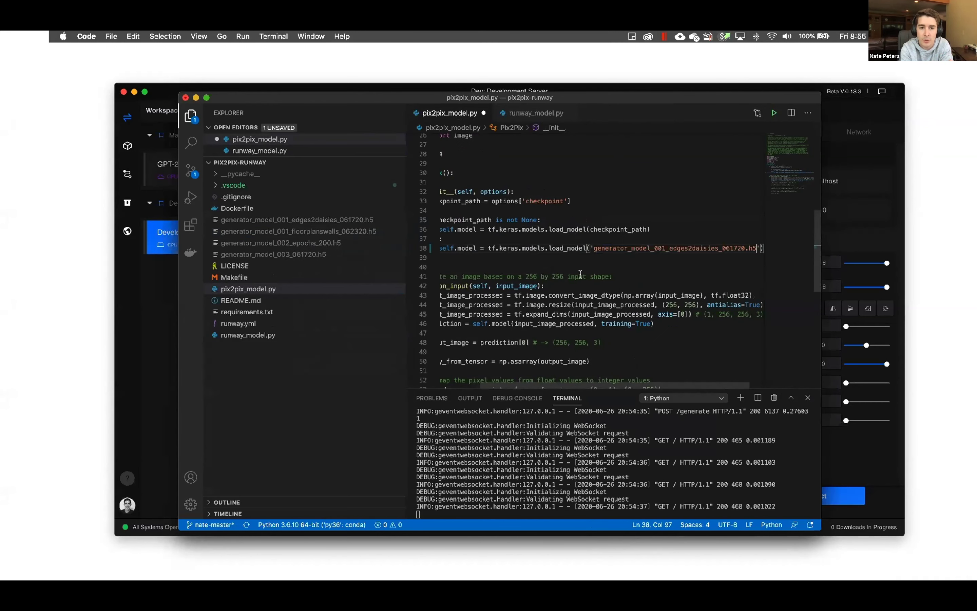
{"action": "left_click", "coordinate": [189, 121]}
Stop the model server, save pix2pix_model.py, and rerun python runway_model.py.
{"action": "left_click", "coordinate": [619, 481]}
{"action": "key", "text": "ctrl+c"}
{"action": "left_click", "coordinate": [567, 305]}
{"action": "key", "text": "super+s"}
{"action": "left_click", "coordinate": [521, 480]}
{"action": "key", "text": "Up"}
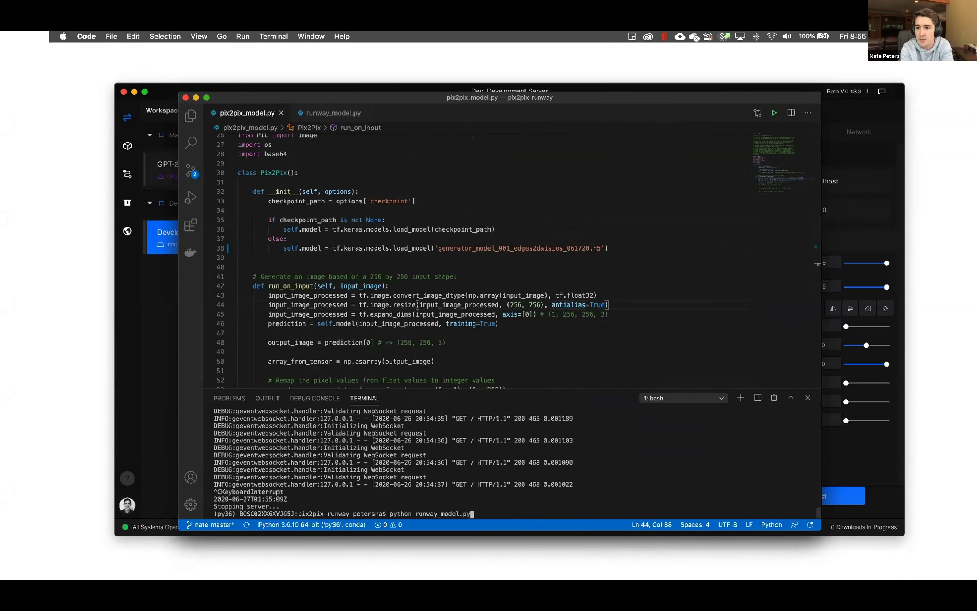
{"action": "key", "text": "Return"}
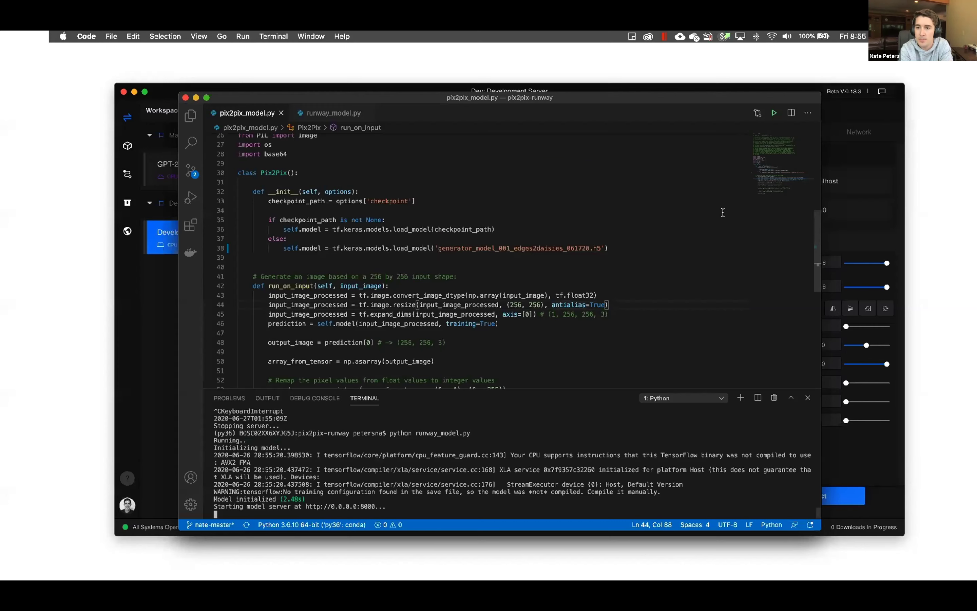
In RunwayML, load daisy.png as the input image and connect to the development server.
{"action": "left_click", "coordinate": [196, 98]}
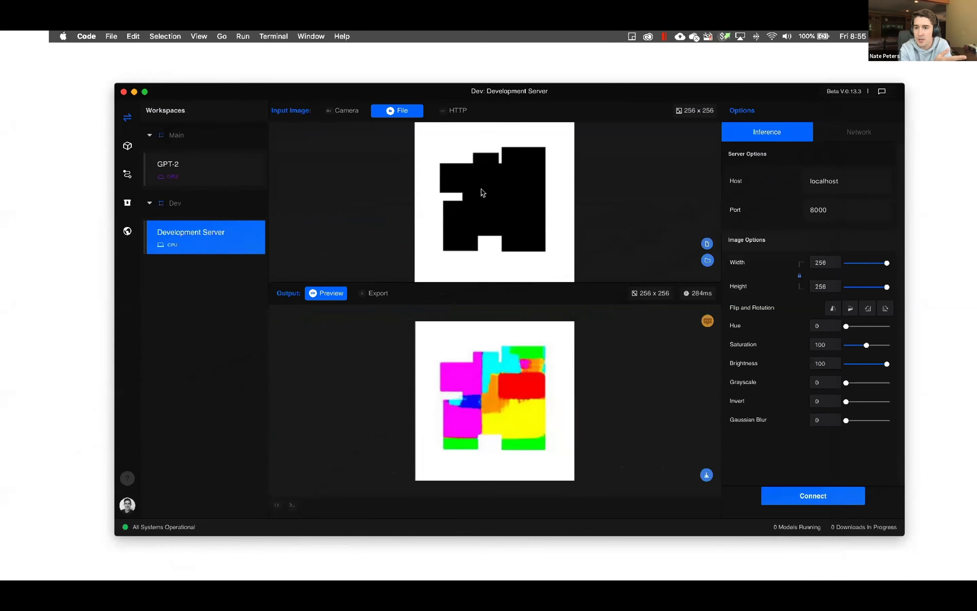
{"action": "left_click", "coordinate": [707, 245]}
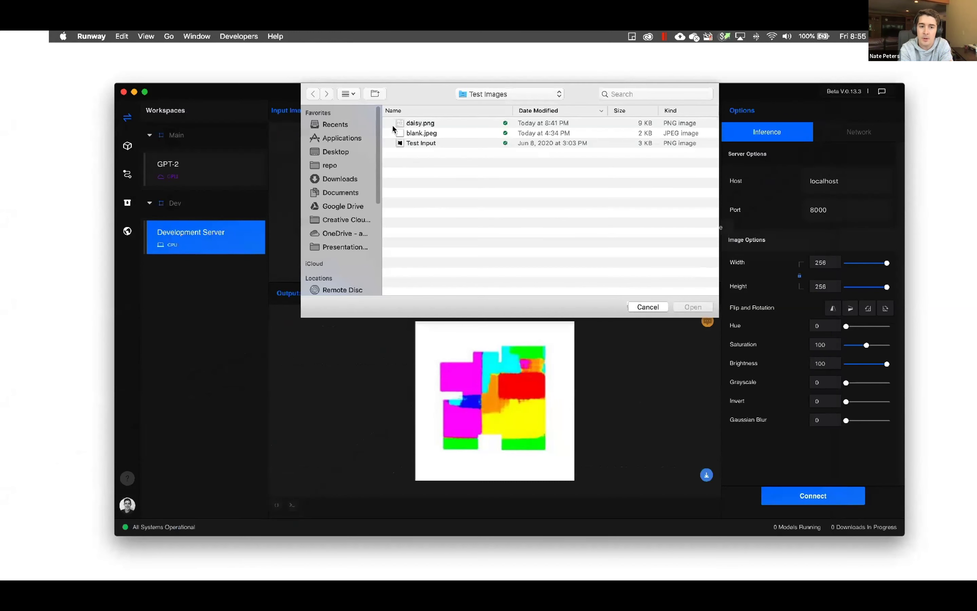
{"action": "double_click", "coordinate": [418, 124]}
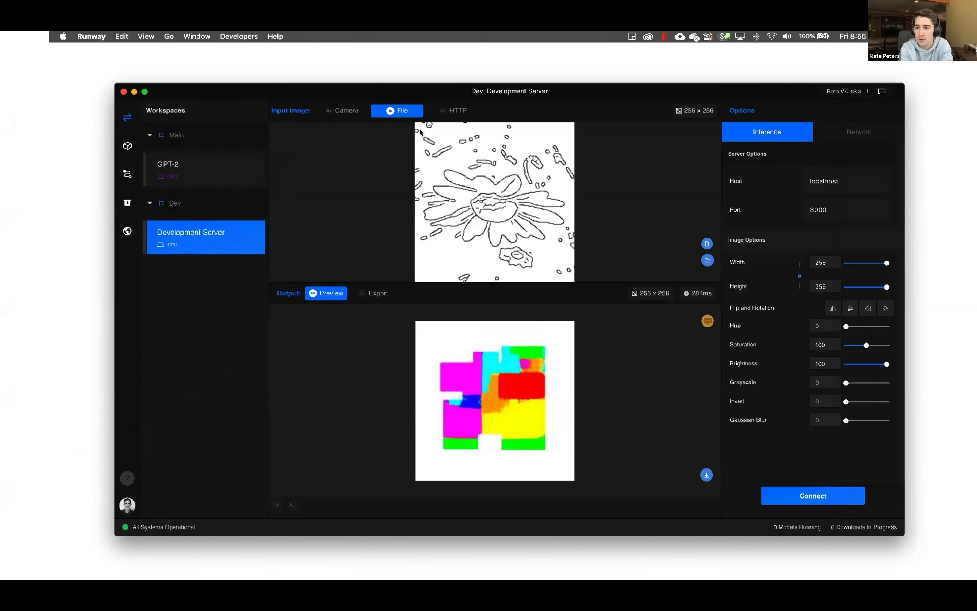
{"action": "left_click", "coordinate": [812, 495]}
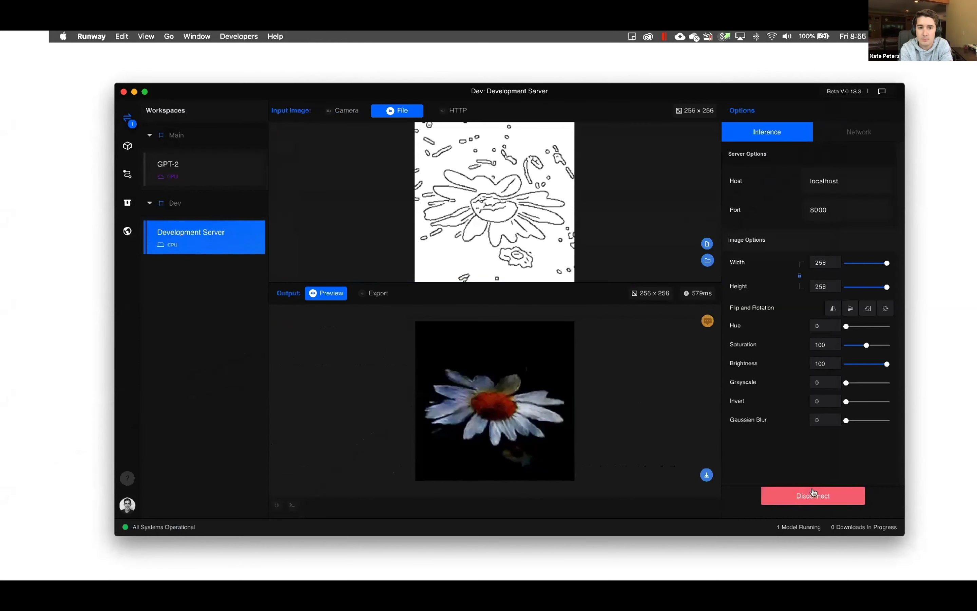
Rotate the daisy sketch 90 degrees four times to generate daisies, then disconnect.
{"action": "left_click", "coordinate": [867, 309]}
{"action": "left_click", "coordinate": [867, 309]}
{"action": "left_click", "coordinate": [867, 309]}
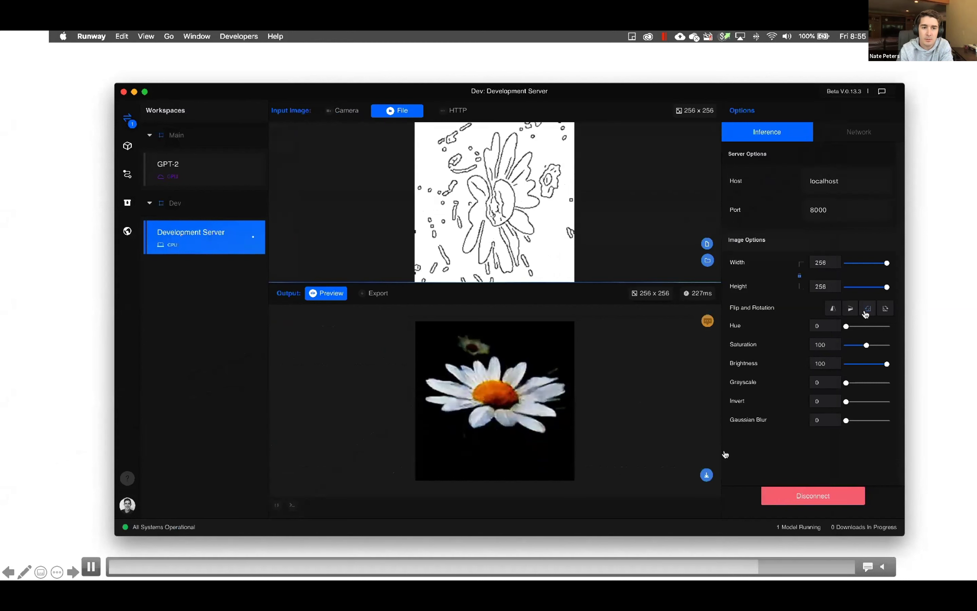
{"action": "left_click", "coordinate": [867, 310]}
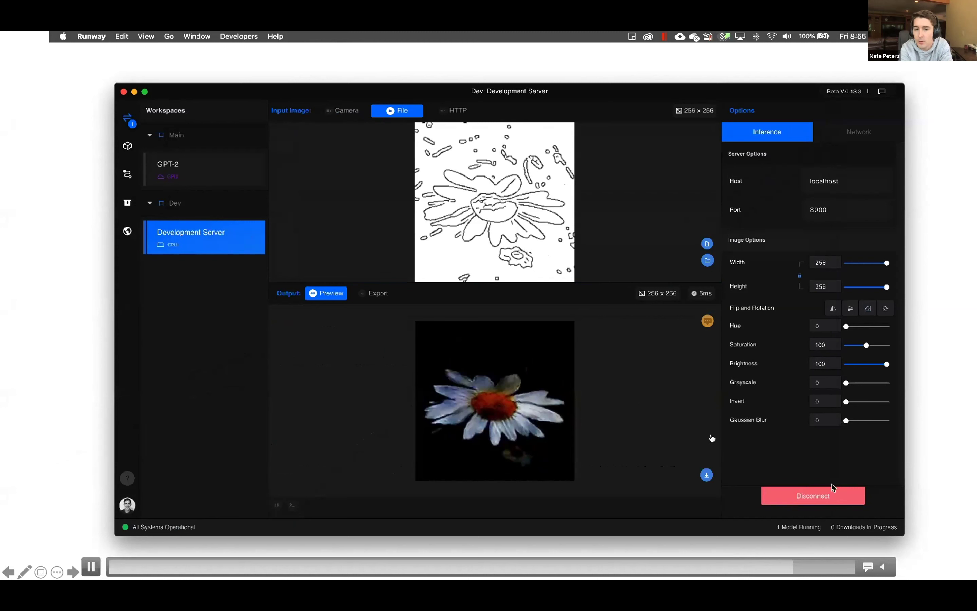
{"action": "left_click", "coordinate": [814, 498]}
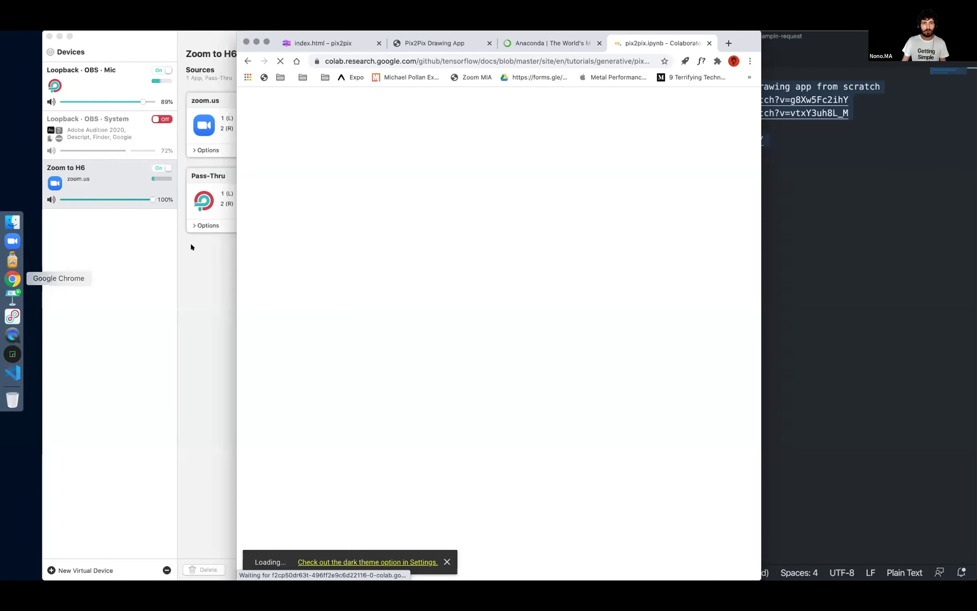
Maximize Chrome, load the pix2pix.ipynb Colab notebook, and scroll to the TensorFlow import cells.
{"action": "key", "text": "ctrl+alt+Return"}
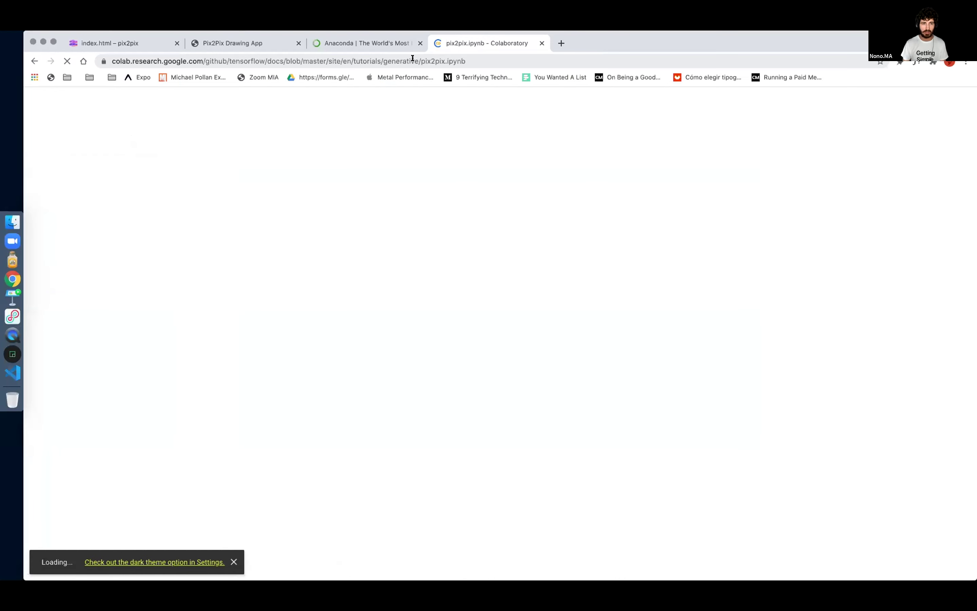
{"action": "left_click", "coordinate": [413, 61]}
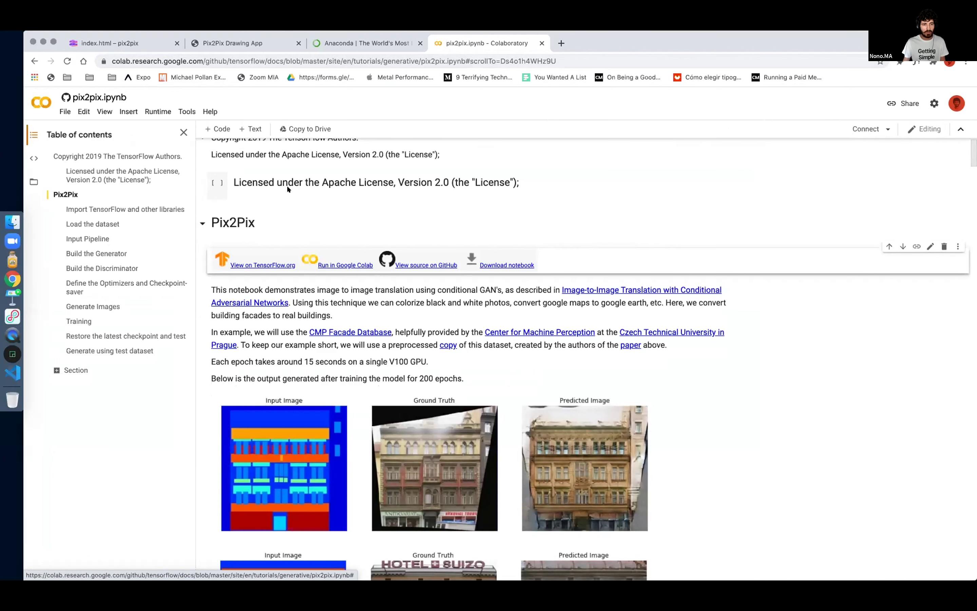
{"action": "scroll", "coordinate": [312, 205], "scroll_direction": "up", "scroll_amount": 1}
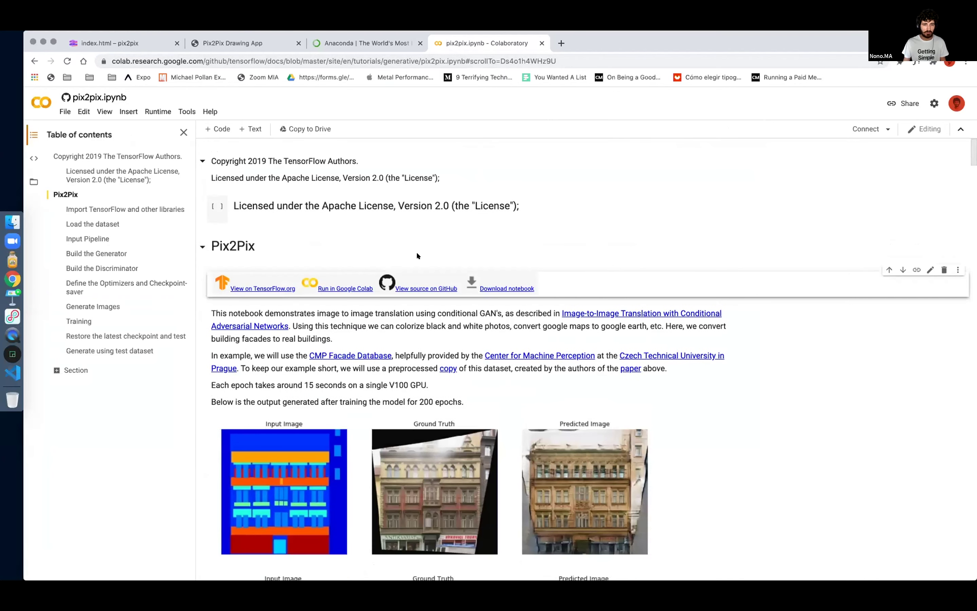
{"action": "scroll", "coordinate": [418, 254], "scroll_direction": "down", "scroll_amount": 1}
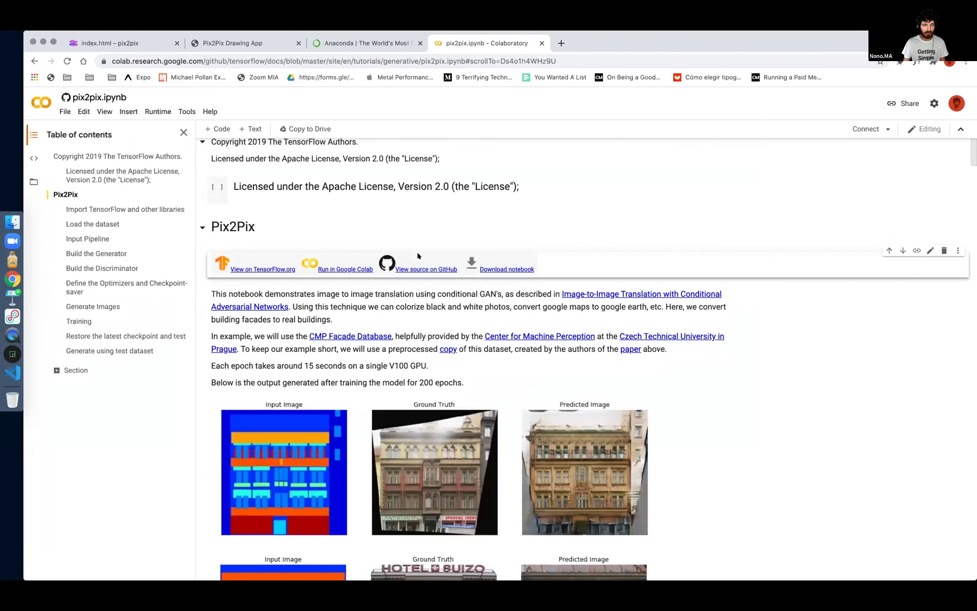
{"action": "scroll", "coordinate": [417, 251], "scroll_direction": "down", "scroll_amount": 10}
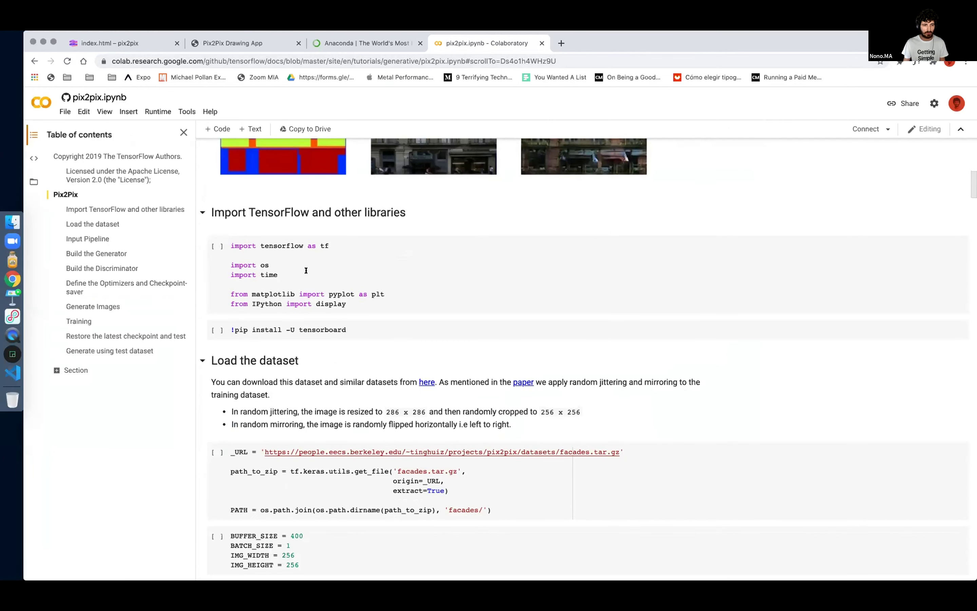
Run the first notebook cell that imports TensorFlow and the other libraries.
{"action": "left_click", "coordinate": [258, 263]}
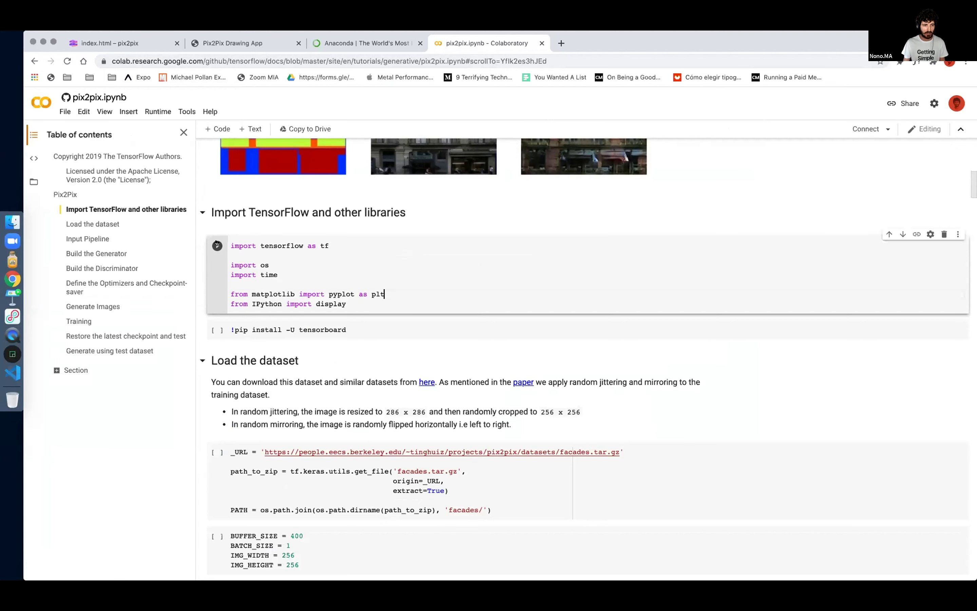
{"action": "key", "text": "Down"}
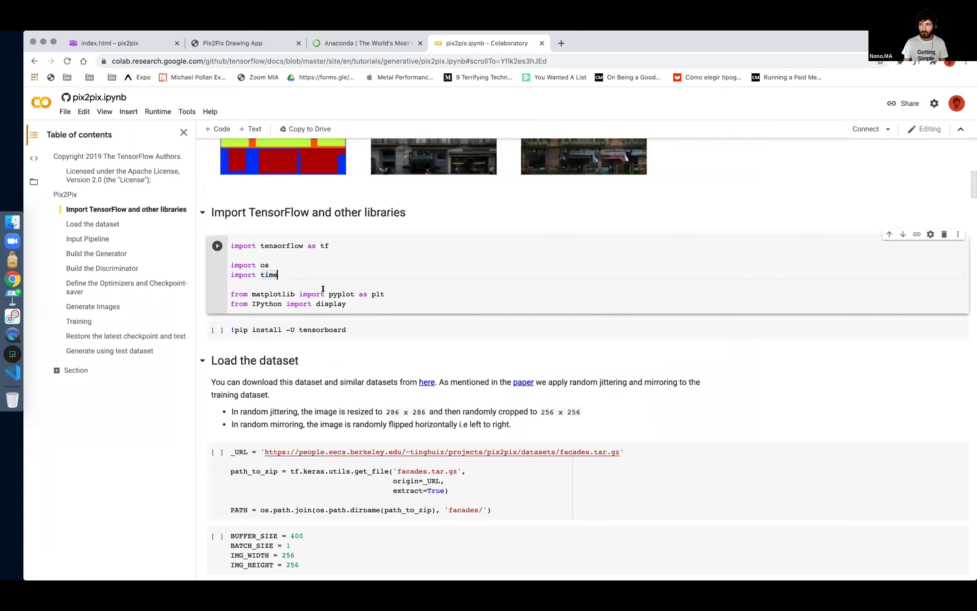
{"action": "key", "text": "ctrl+Return"}
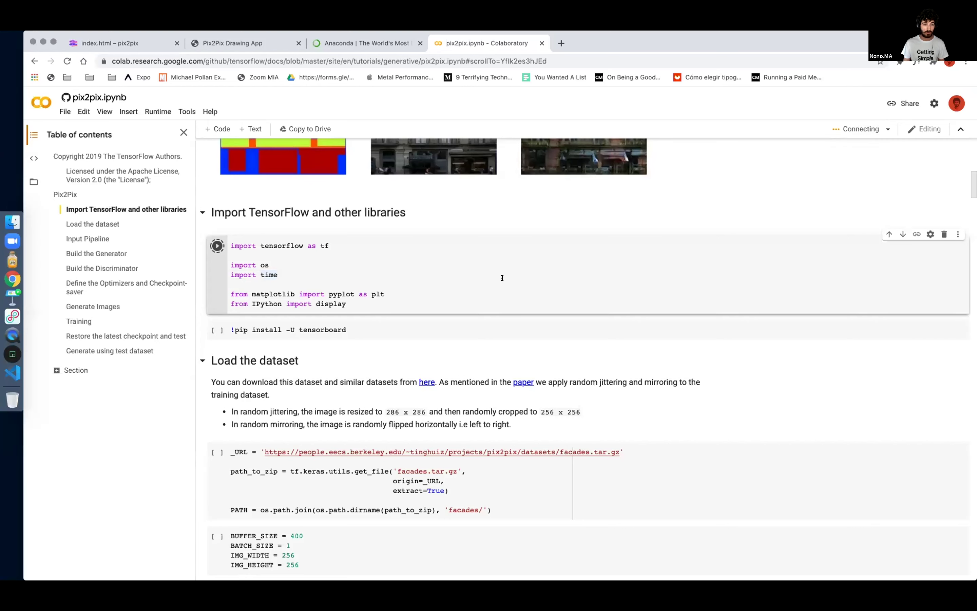
Scroll down through the remaining sections of the pix2pix tutorial.
{"action": "scroll", "coordinate": [361, 322], "scroll_direction": "down", "scroll_amount": 4}
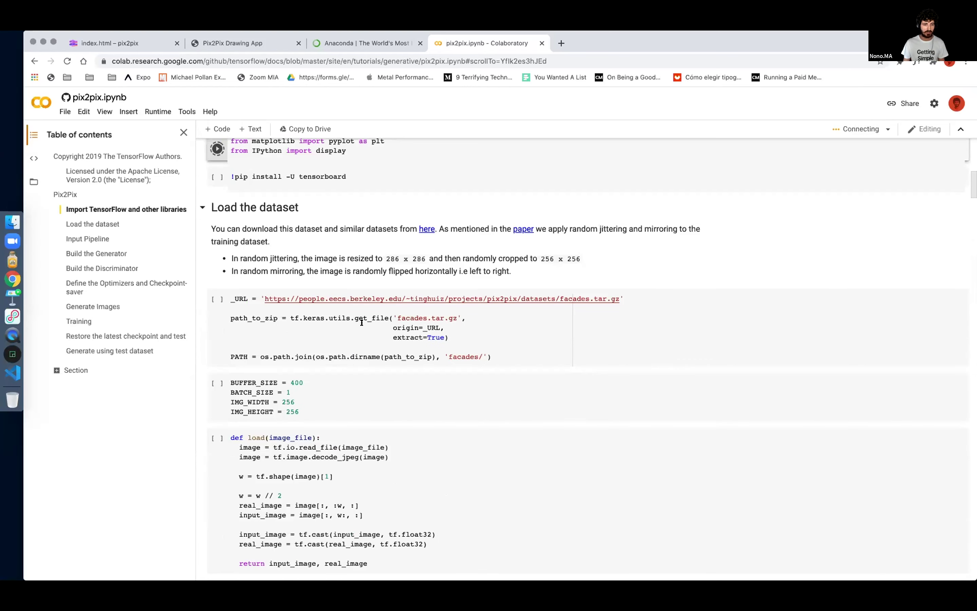
{"action": "scroll", "coordinate": [434, 305], "scroll_direction": "down", "scroll_amount": 20}
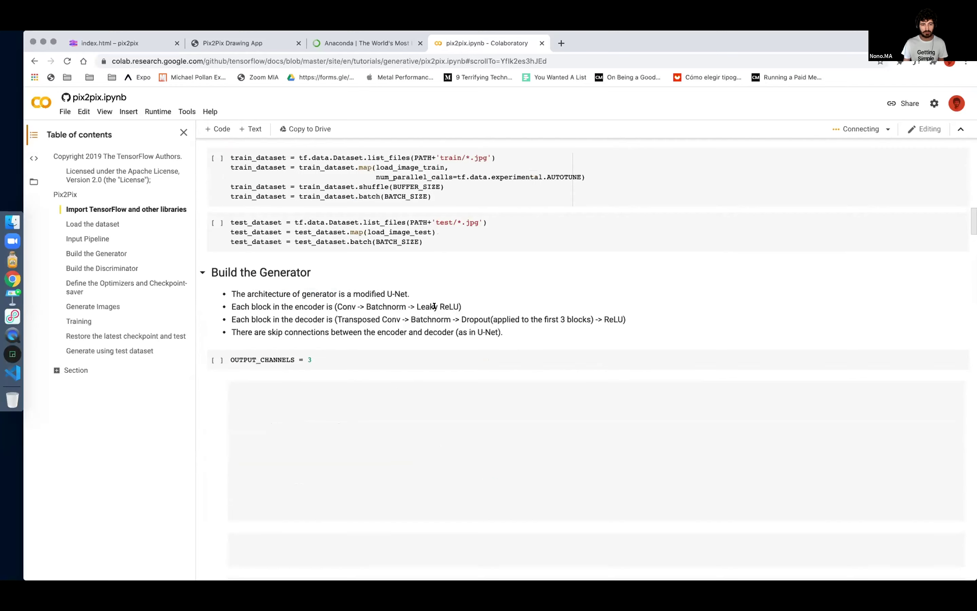
{"action": "scroll", "coordinate": [434, 305], "scroll_direction": "down", "scroll_amount": 9}
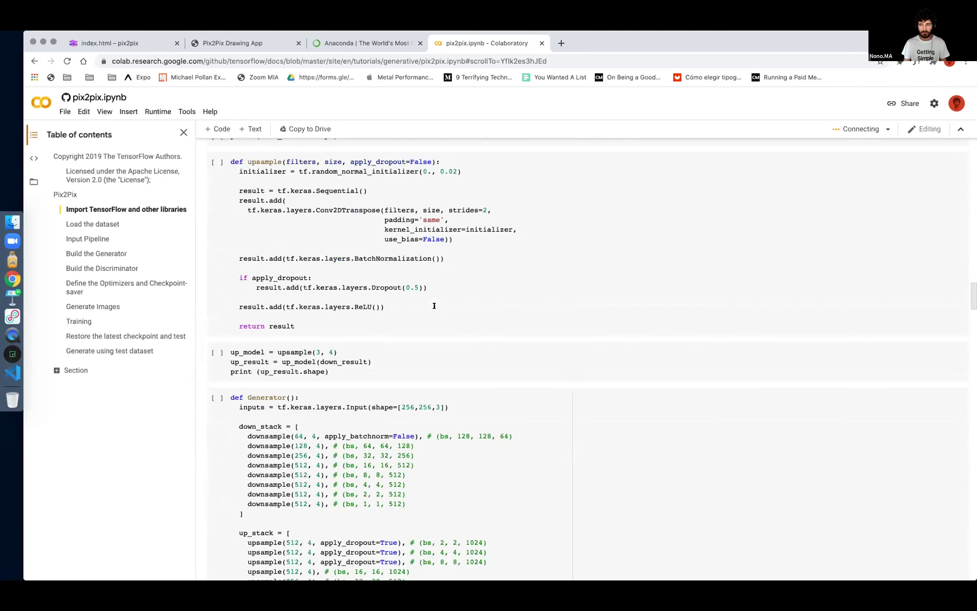
{"action": "scroll", "coordinate": [434, 306], "scroll_direction": "down", "scroll_amount": 15}
{"action": "scroll", "coordinate": [434, 305], "scroll_direction": "down", "scroll_amount": 20}
{"action": "scroll", "coordinate": [434, 305], "scroll_direction": "down", "scroll_amount": 20}
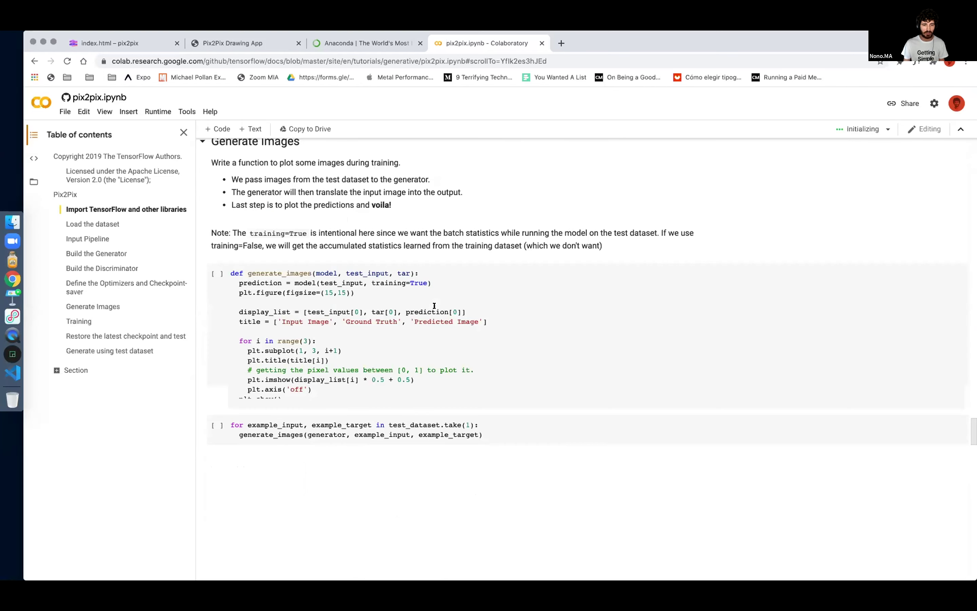
{"action": "scroll", "coordinate": [434, 305], "scroll_direction": "down", "scroll_amount": 15}
{"action": "scroll", "coordinate": [434, 307], "scroll_direction": "down", "scroll_amount": 15}
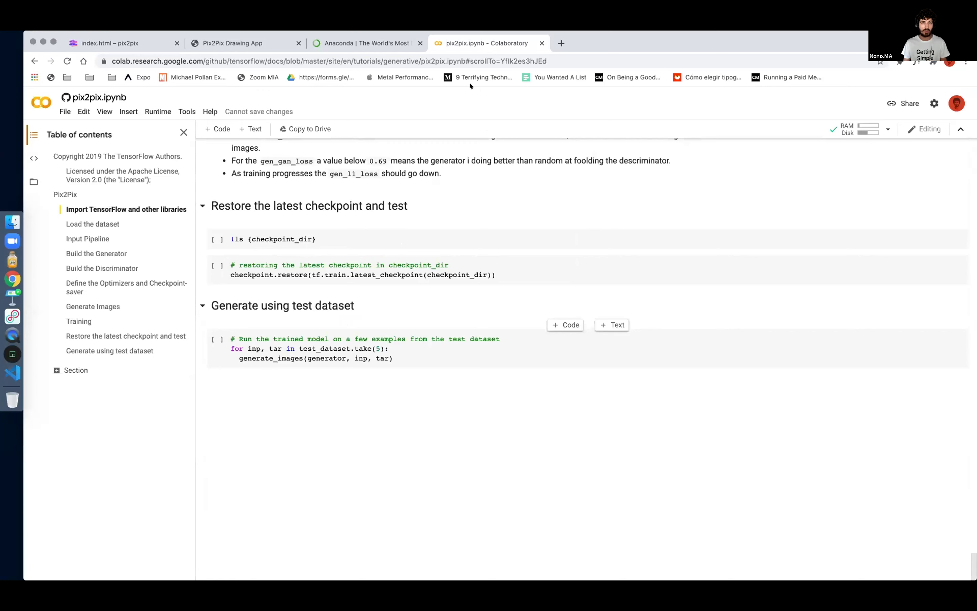
{"action": "scroll", "coordinate": [469, 161], "scroll_direction": "up", "scroll_amount": 15}
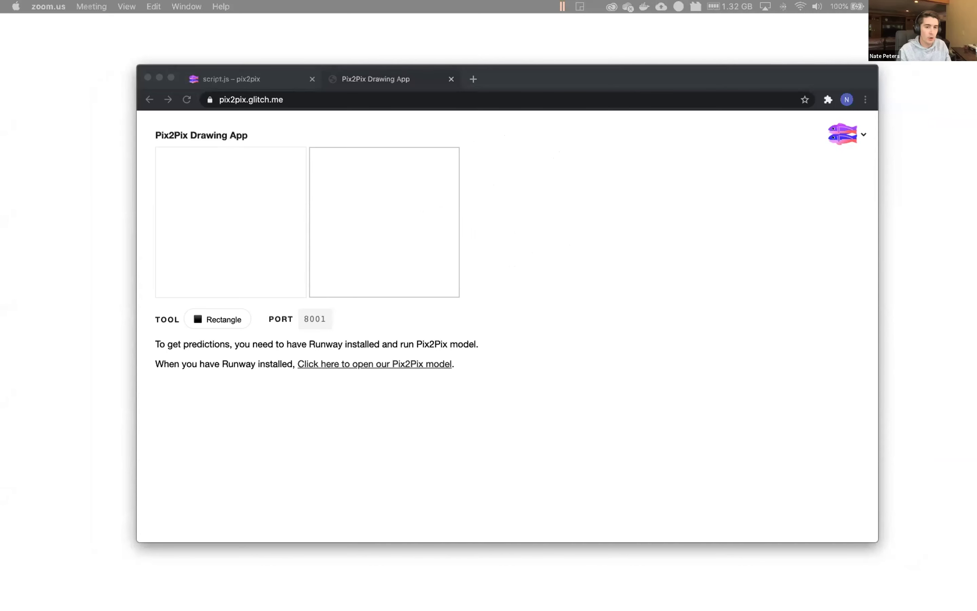
Sketch a rectangle on the drawing app's left canvas, then reload the page to clear it.
{"action": "left_click", "coordinate": [298, 467]}
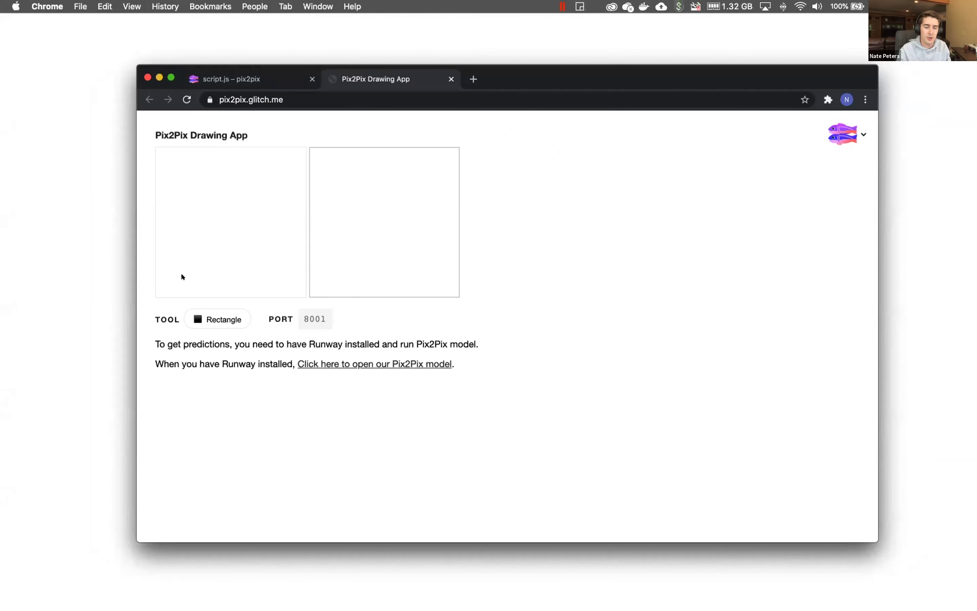
{"action": "mouse_move", "coordinate": [202, 264]}
{"action": "left_mouse_down"}
{"action": "mouse_move", "coordinate": [234, 234]}
{"action": "mouse_move", "coordinate": [215, 254]}
{"action": "mouse_move", "coordinate": [227, 203]}
{"action": "left_mouse_up"}
{"action": "key", "text": "super+r"}
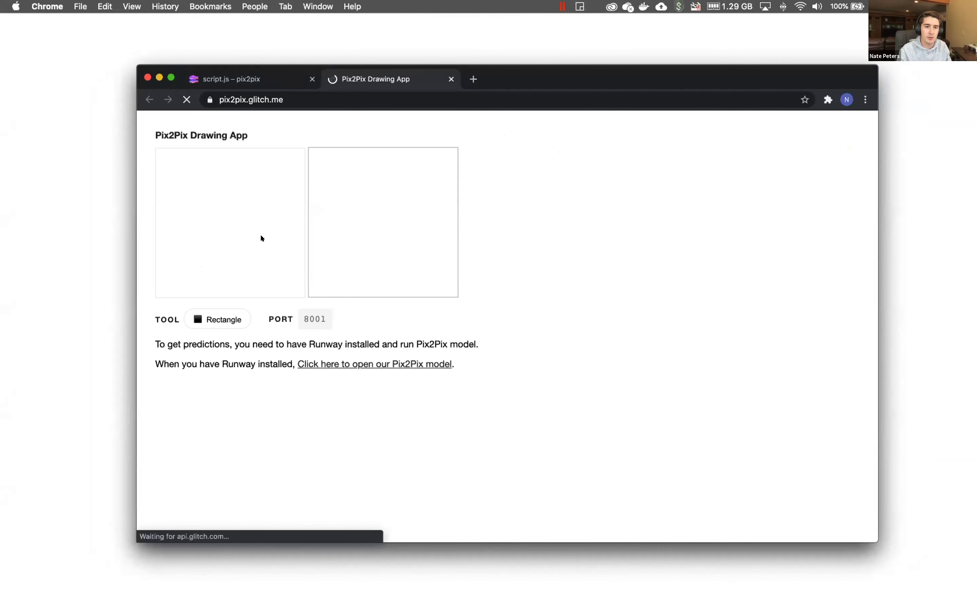
From repo/pix2pix-runway, activate conda env py36 and launch python runway_model.py in Terminal.
{"action": "key", "text": "super+Tab"}
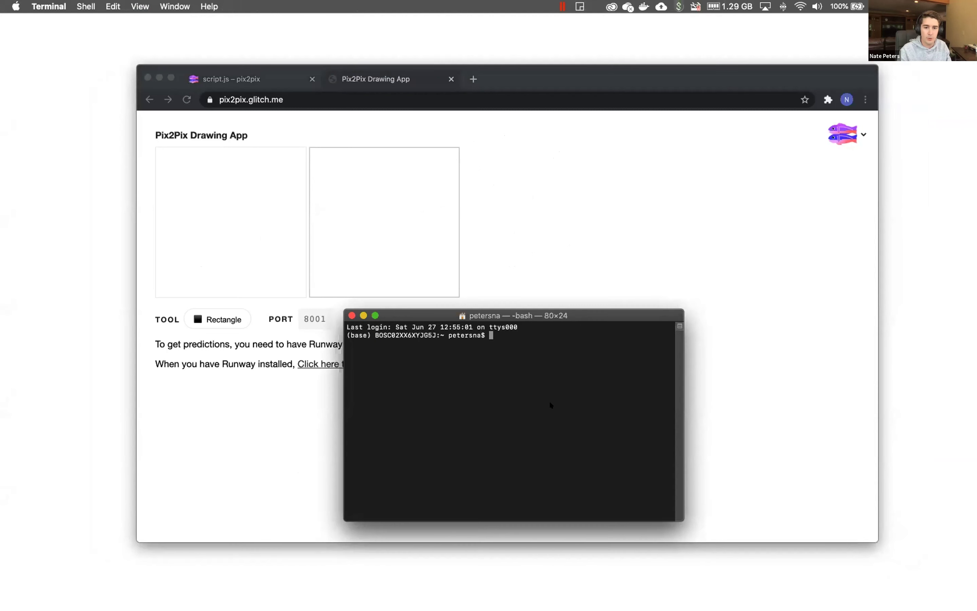
{"action": "type", "text": "cd repo"}
{"action": "key", "text": "Return"}
{"action": "type", "text": "cd pix"}
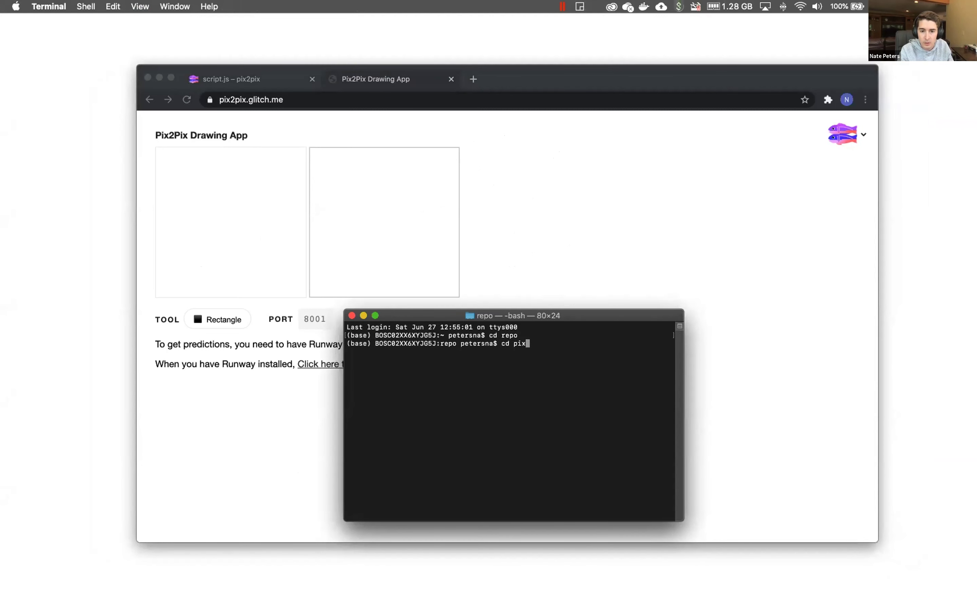
{"action": "type", "text": "2pix-runway"}
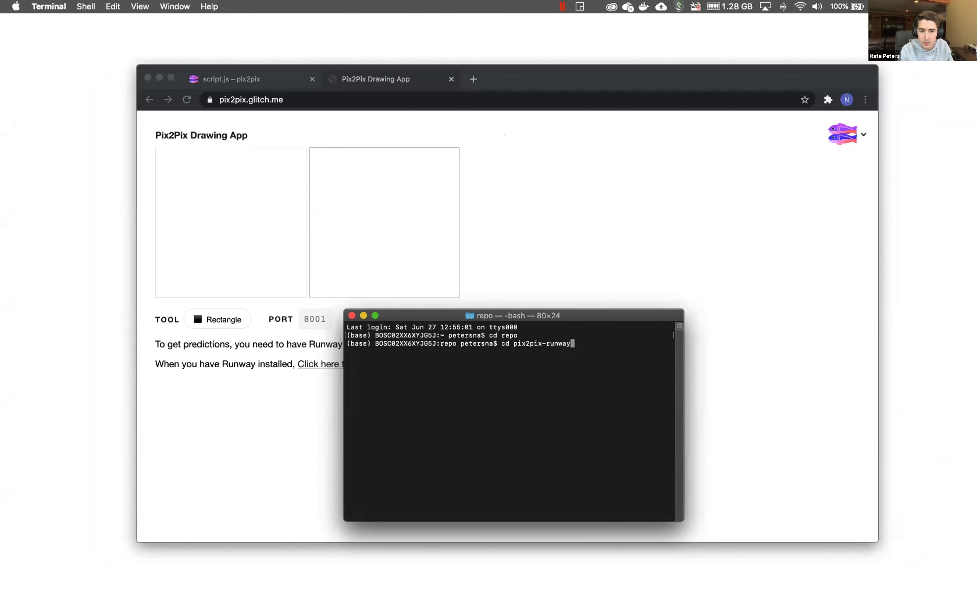
{"action": "key", "text": "Return"}
{"action": "type", "text": "conda"}
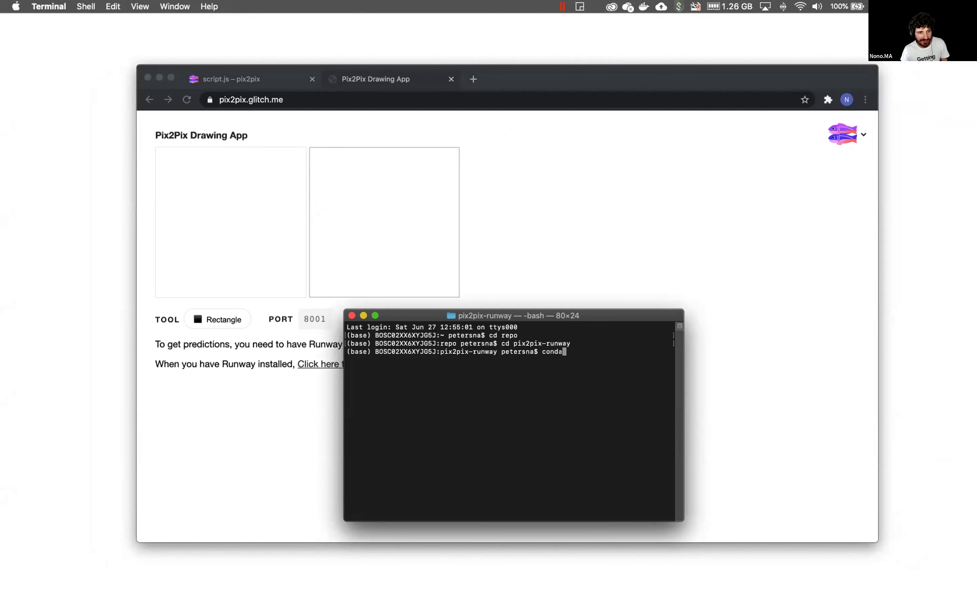
{"action": "type", "text": " activate py36"}
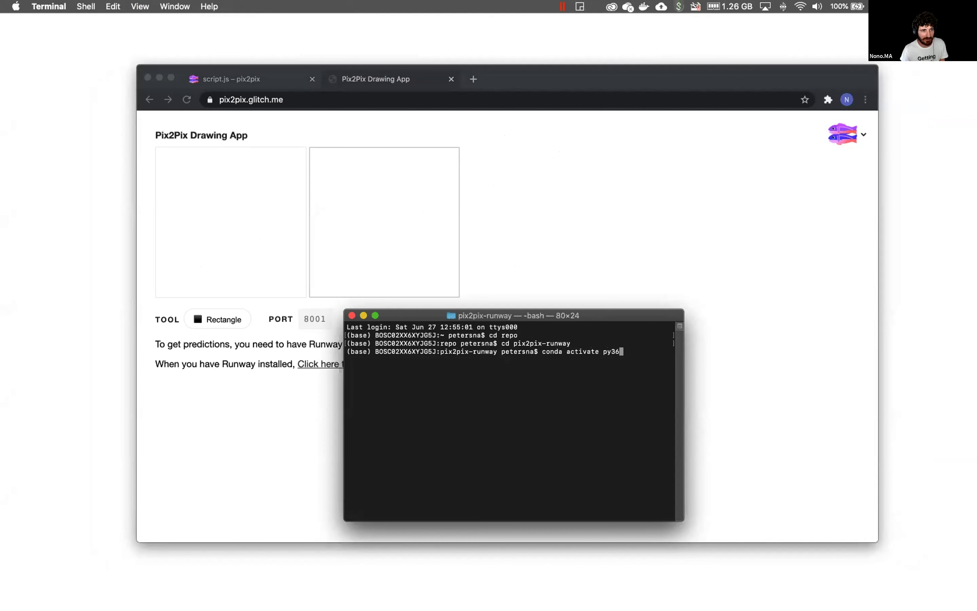
{"action": "key", "text": "Return"}
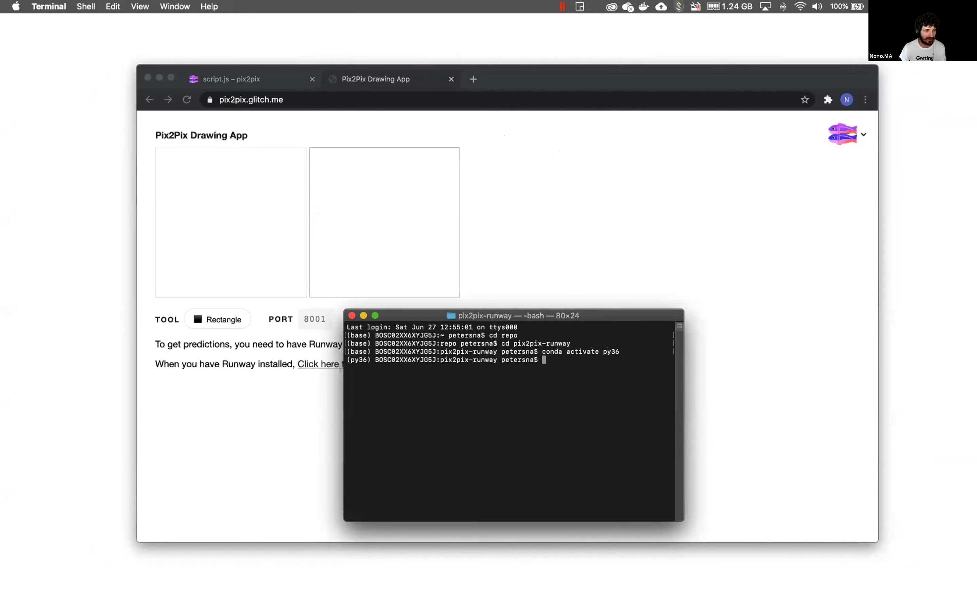
{"action": "left_click_drag", "start_coordinate": [561, 314], "coordinate": [645, 272]}
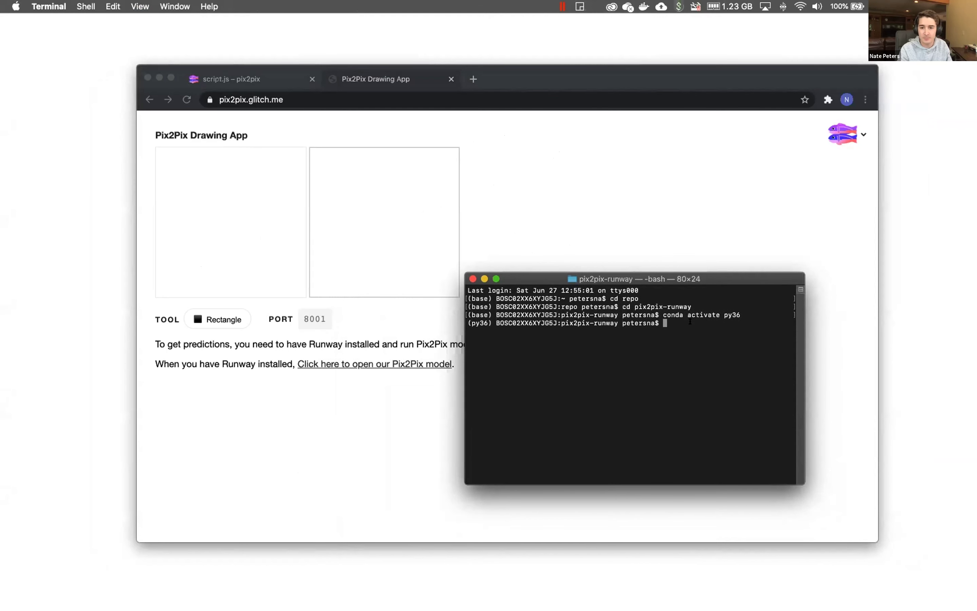
{"action": "type", "text": "pyt"}
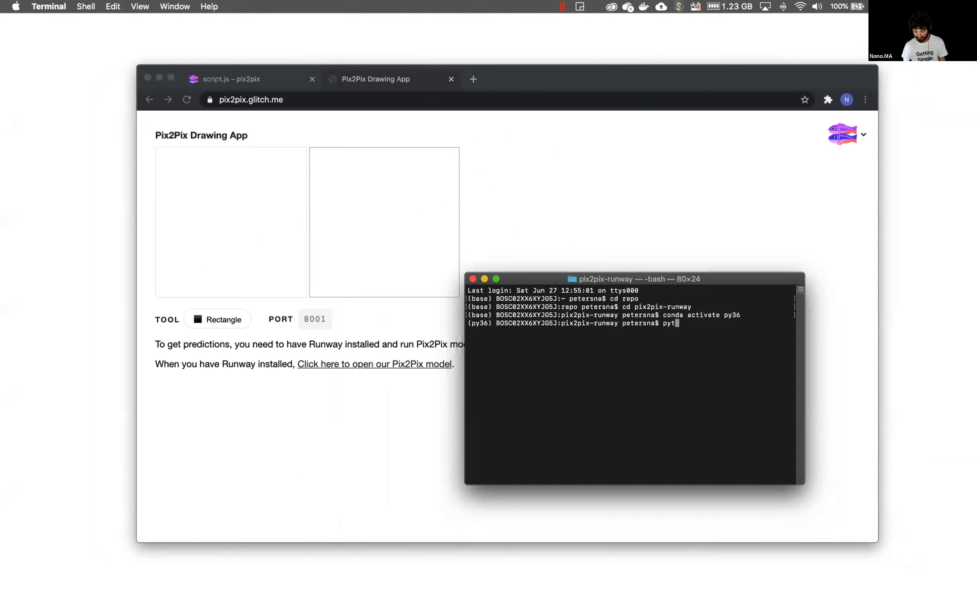
{"action": "type", "text": "hon runway_model"}
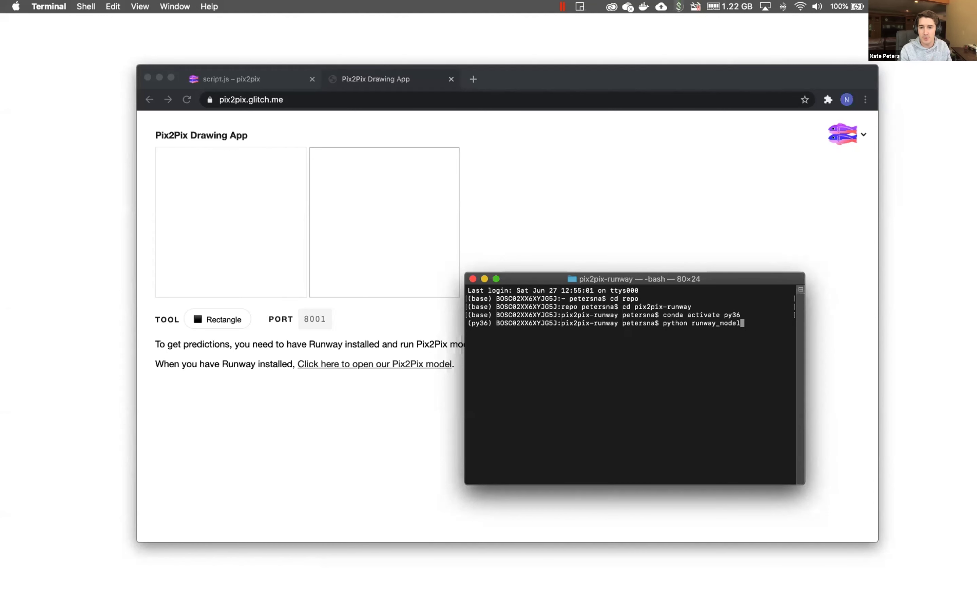
{"action": "type", "text": ".py"}
{"action": "key", "text": "Return"}
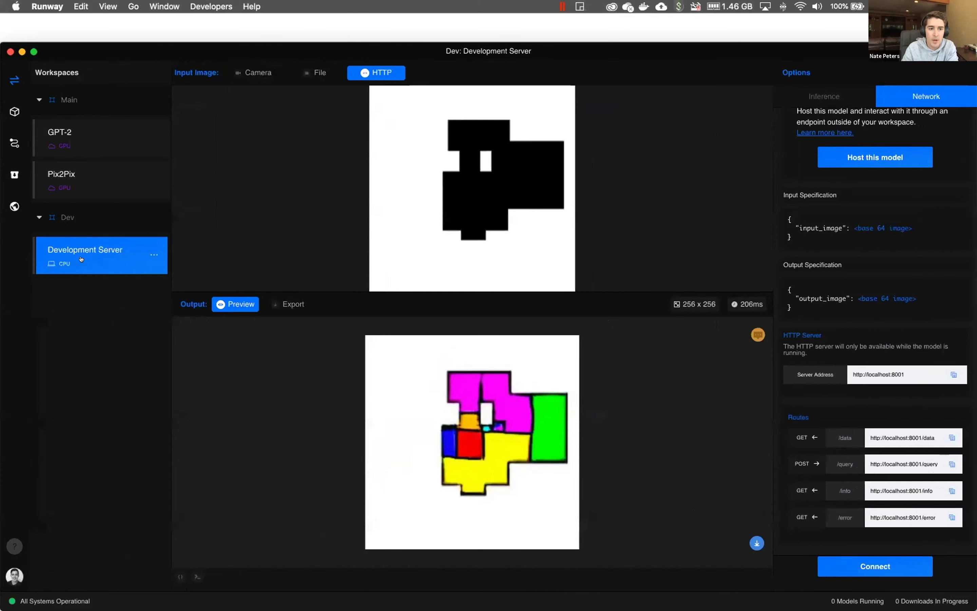
Connect RunwayML to the local Development Server model, then return to the drawing app.
{"action": "left_click", "coordinate": [882, 560]}
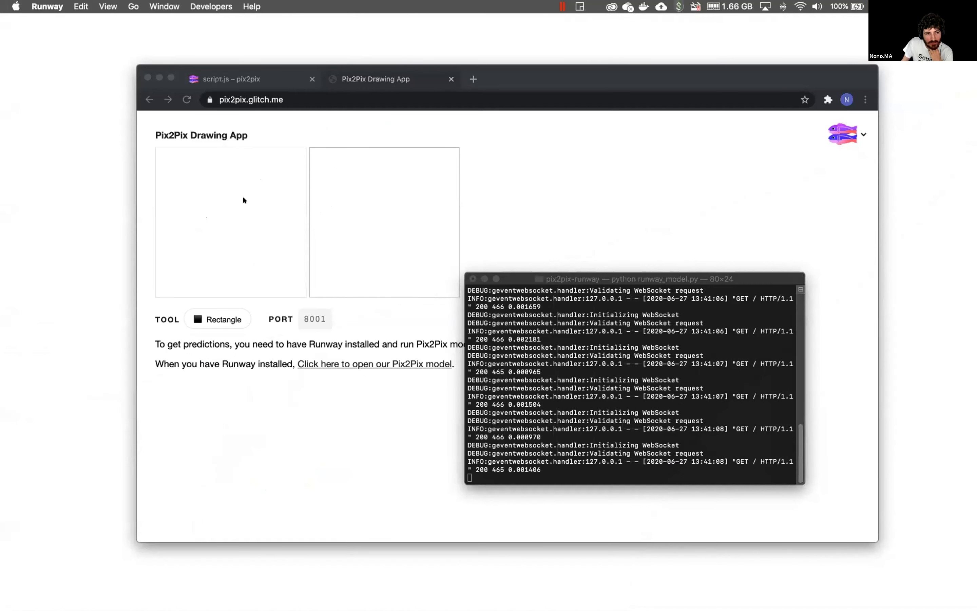
{"action": "left_click", "coordinate": [244, 204]}
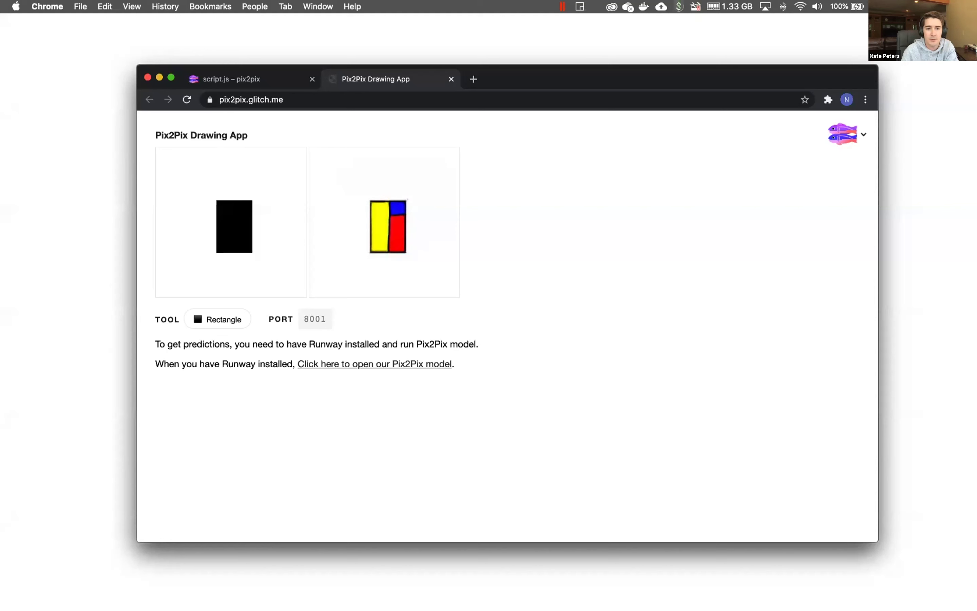
Nudge the black rectangle and add a wide top rectangle plus one below, forming a T.
{"action": "mouse_move", "coordinate": [234, 227]}
{"action": "left_mouse_down"}
{"action": "mouse_move", "coordinate": [226, 233]}
{"action": "mouse_move", "coordinate": [224, 191]}
{"action": "left_mouse_up"}
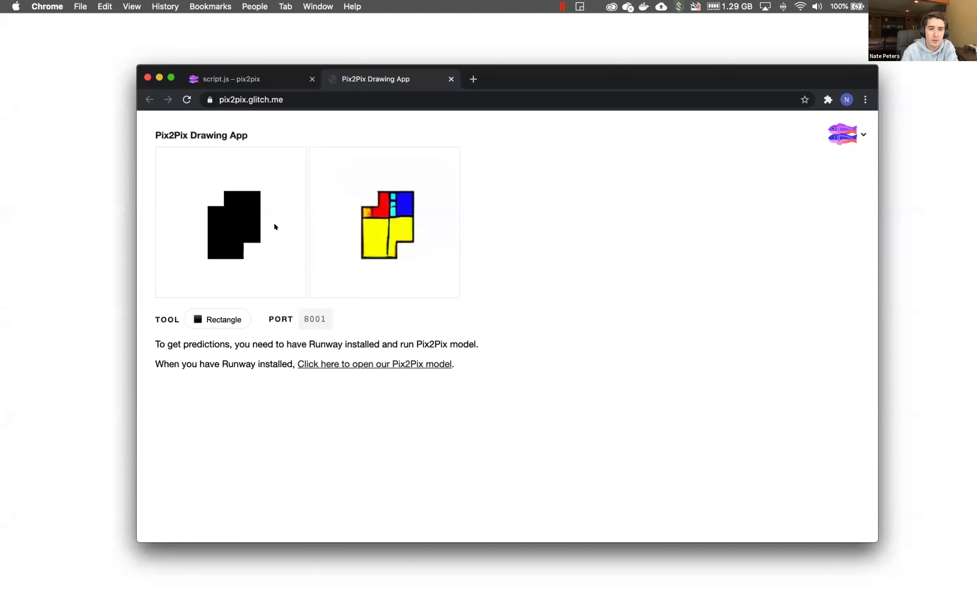
{"action": "left_click_drag", "start_coordinate": [287, 166], "coordinate": [192, 192]}
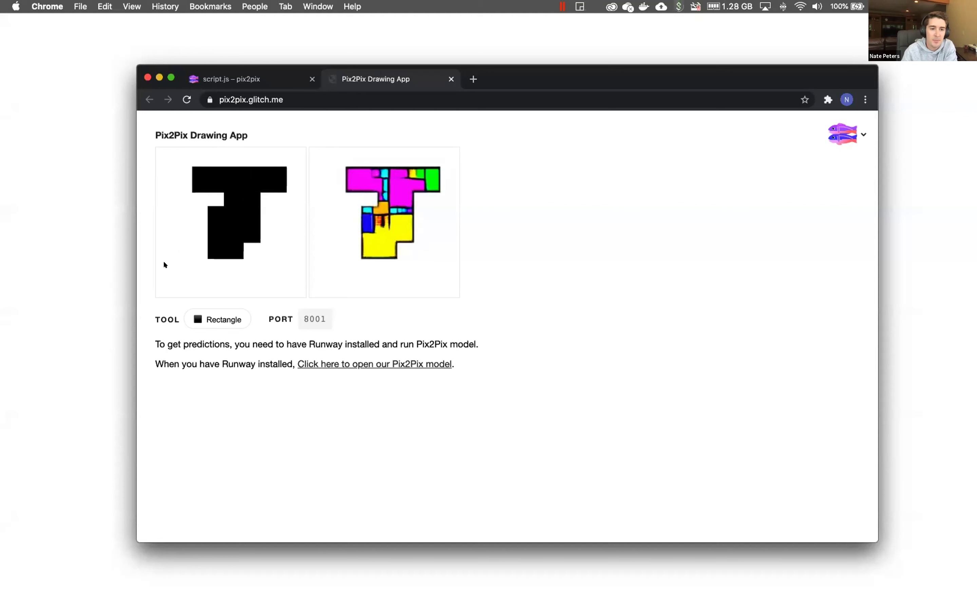
{"action": "left_click_drag", "start_coordinate": [170, 267], "coordinate": [258, 251]}
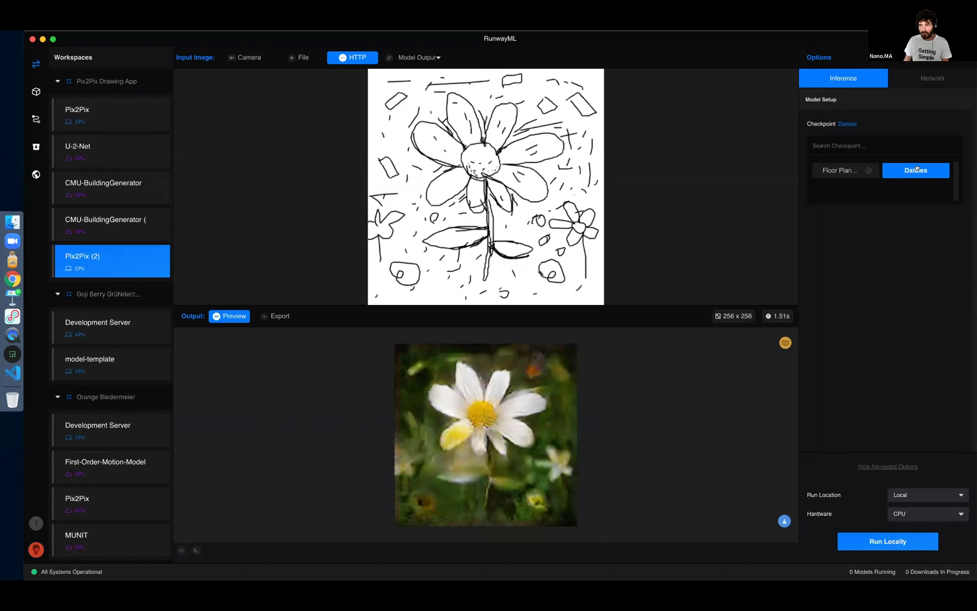
Start the Pix2Pix (2) model locally on CPU with the Daisies checkpoint.
{"action": "mouse_move", "coordinate": [917, 168]}
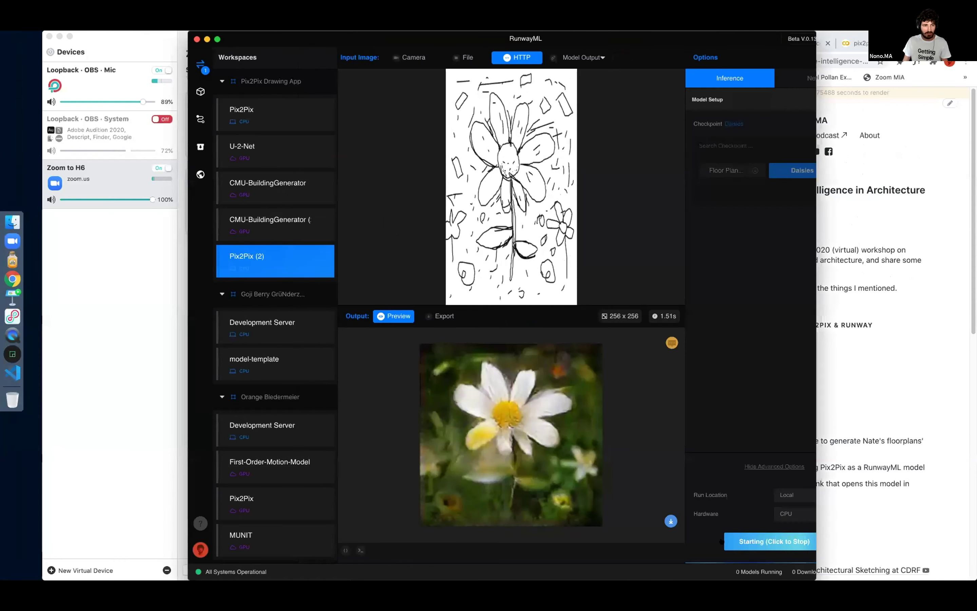
Arrange the browser beside RunwayML and check the model's Network > HTTP server address.
{"action": "left_click", "coordinate": [13, 278]}
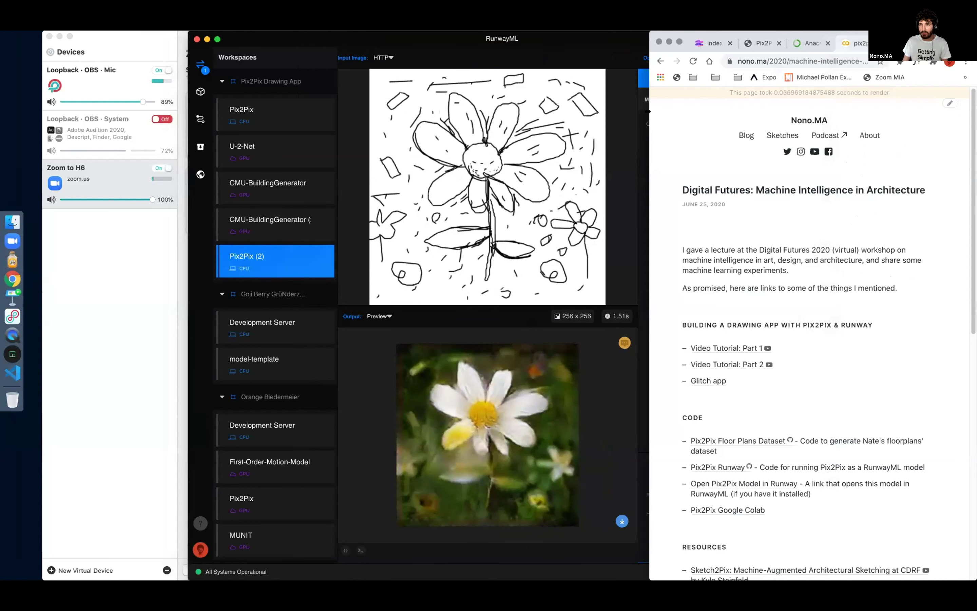
{"action": "key", "text": "ctrl+Tab"}
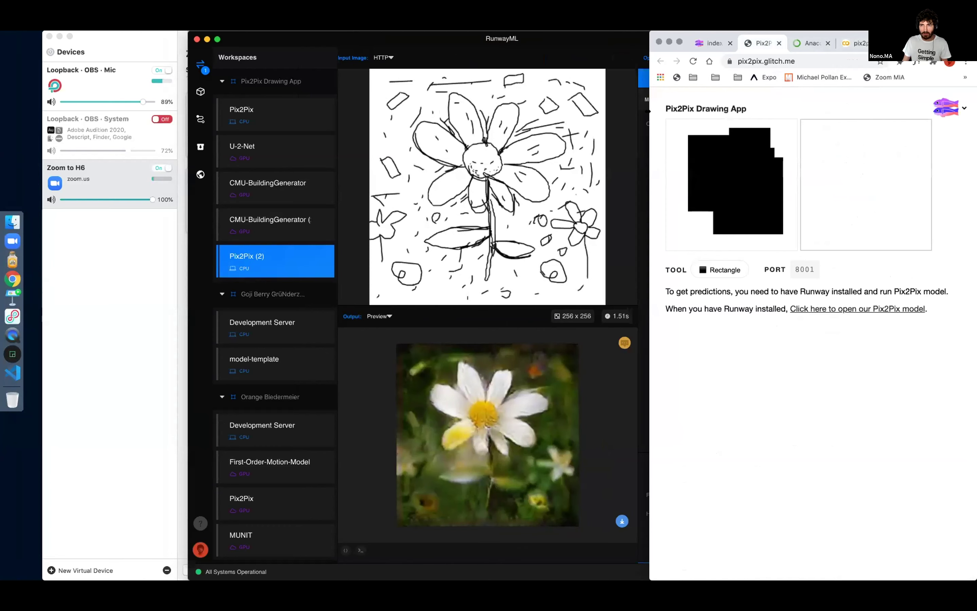
{"action": "left_click_drag", "start_coordinate": [789, 33], "coordinate": [784, 31]}
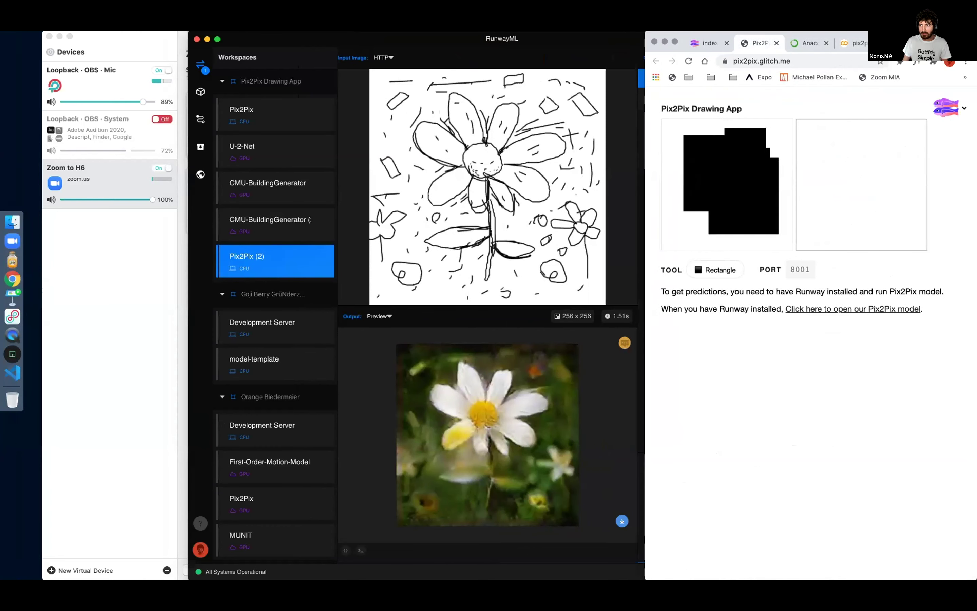
{"action": "double_click", "coordinate": [784, 32]}
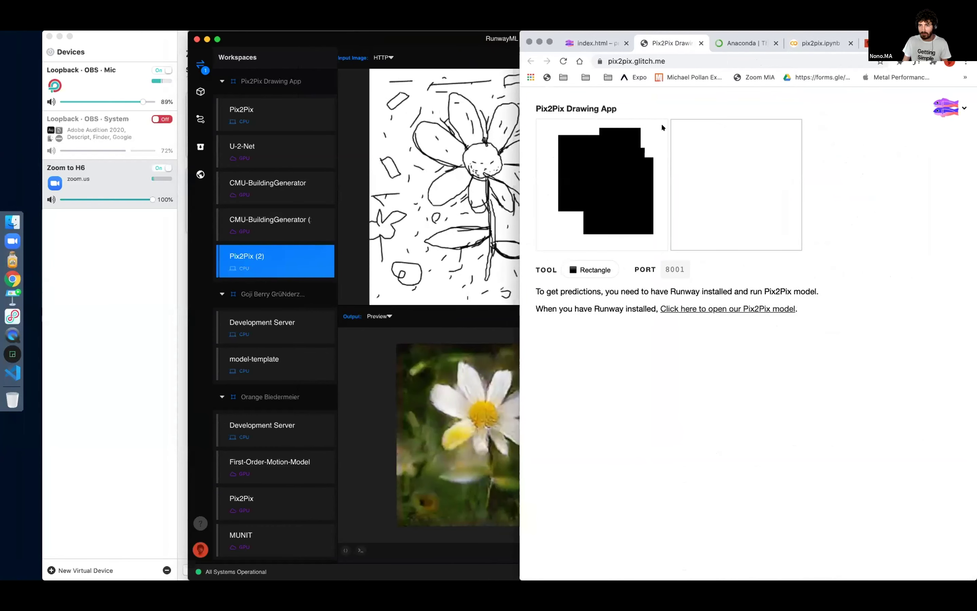
{"action": "key", "text": "ctrl+alt+Left"}
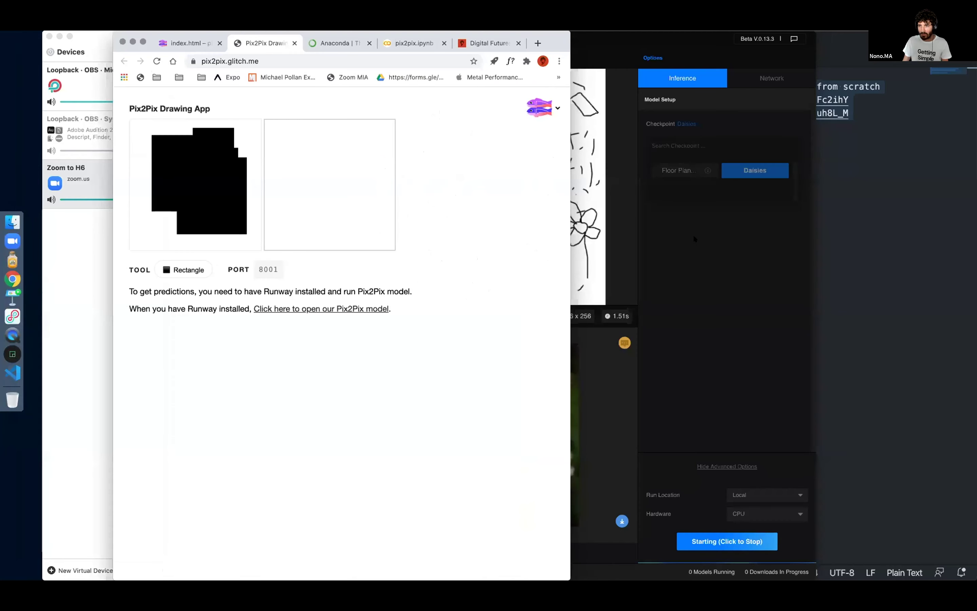
{"action": "left_click", "coordinate": [694, 238]}
{"action": "left_click", "coordinate": [758, 80]}
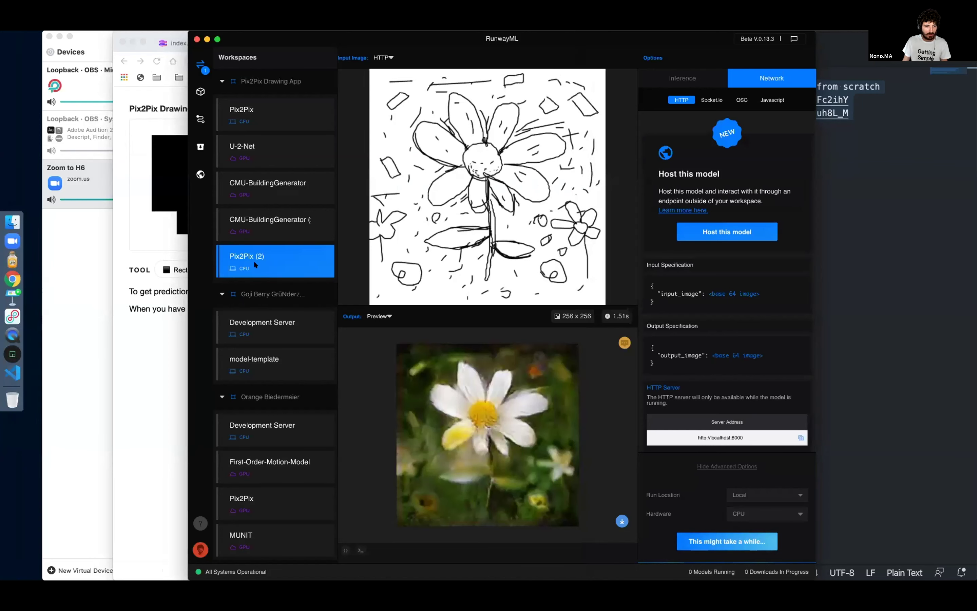
Change the drawing app's PORT from 8001 to 8000 and choose the Pencil tool.
{"action": "key", "text": "super+Tab"}
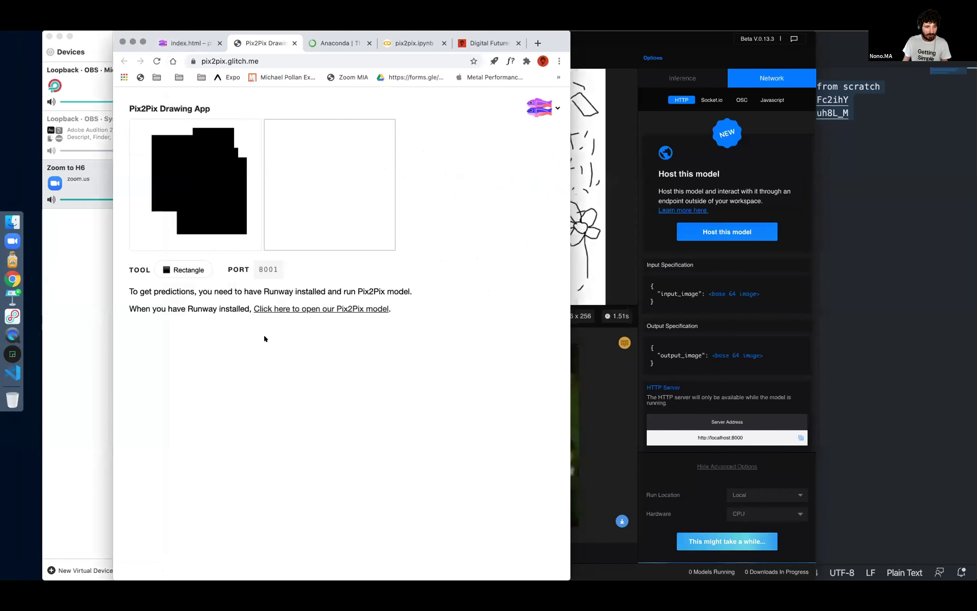
{"action": "left_click", "coordinate": [257, 270]}
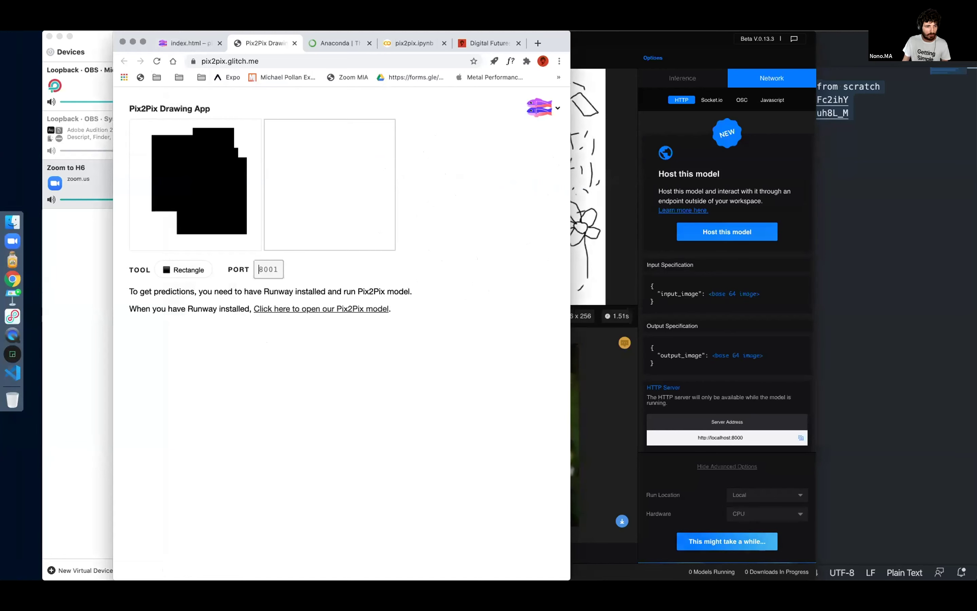
{"action": "left_click", "coordinate": [175, 278]}
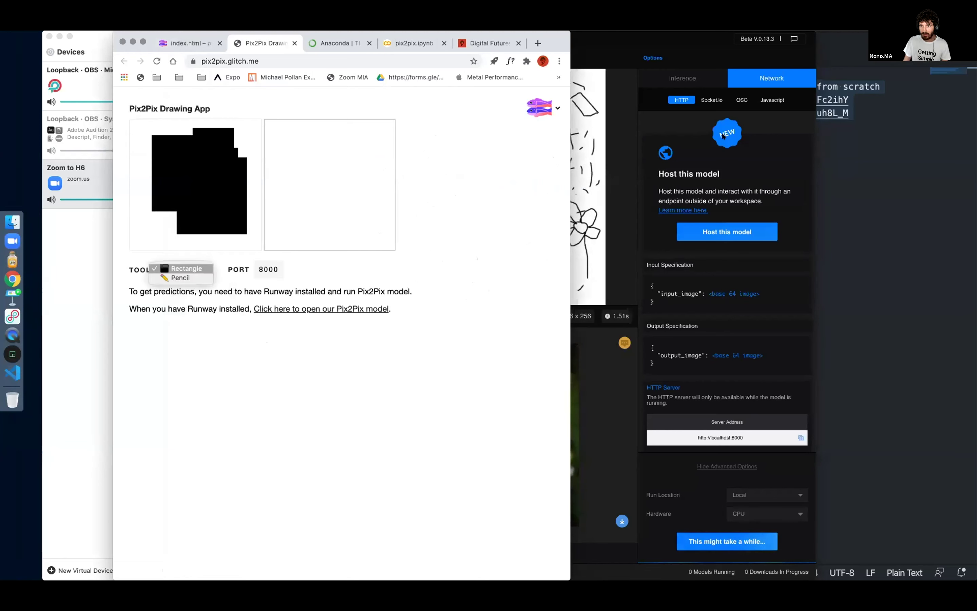
{"action": "key", "text": "Down"}
{"action": "key", "text": "Return"}
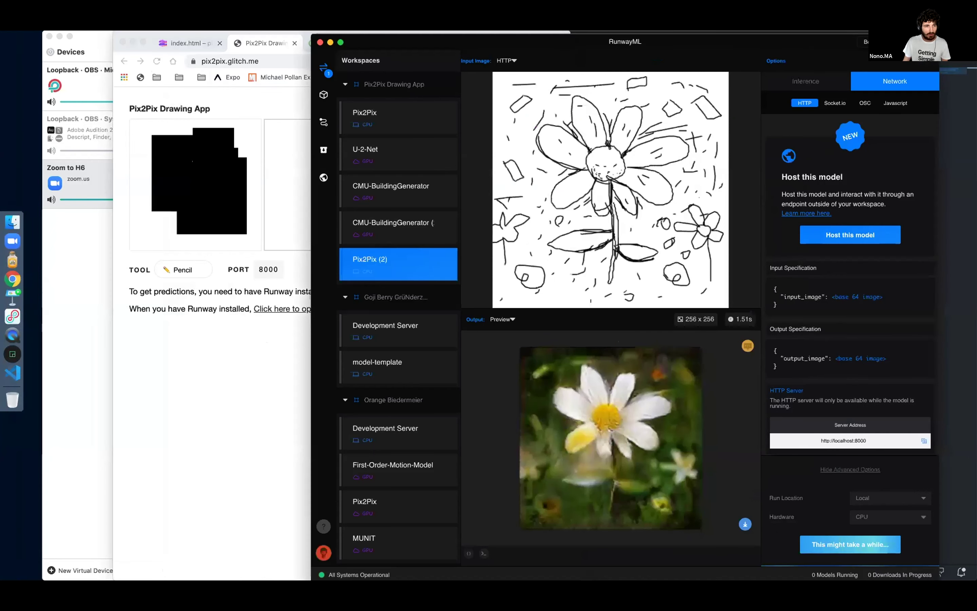
Pencil-sketch a flower with a round centre and several petals, checking RunwayML's input preview.
{"action": "left_click", "coordinate": [191, 161]}
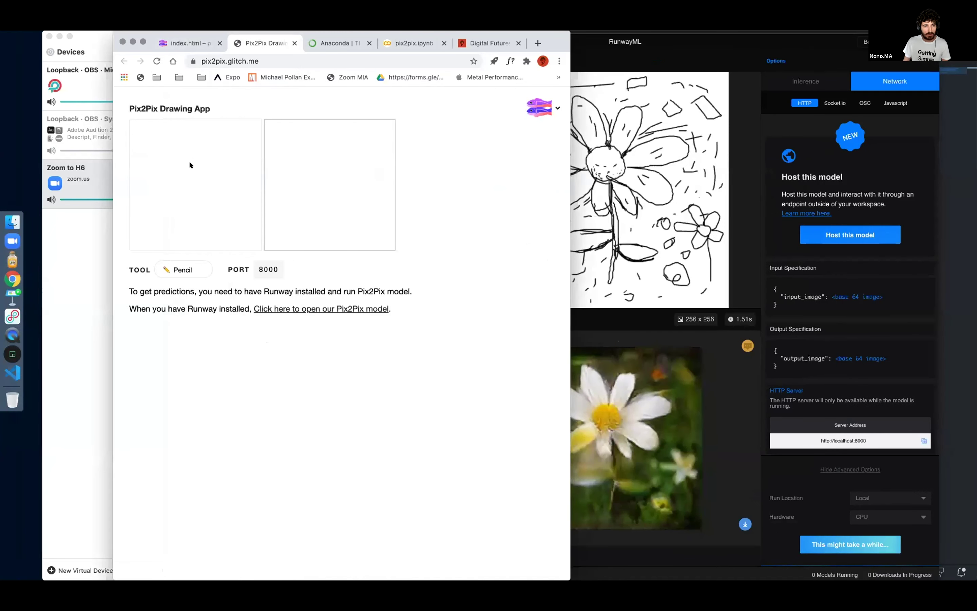
{"action": "mouse_move", "coordinate": [190, 161]}
{"action": "left_mouse_down"}
{"action": "mouse_move", "coordinate": [201, 178]}
{"action": "mouse_move", "coordinate": [231, 168]}
{"action": "left_mouse_up"}
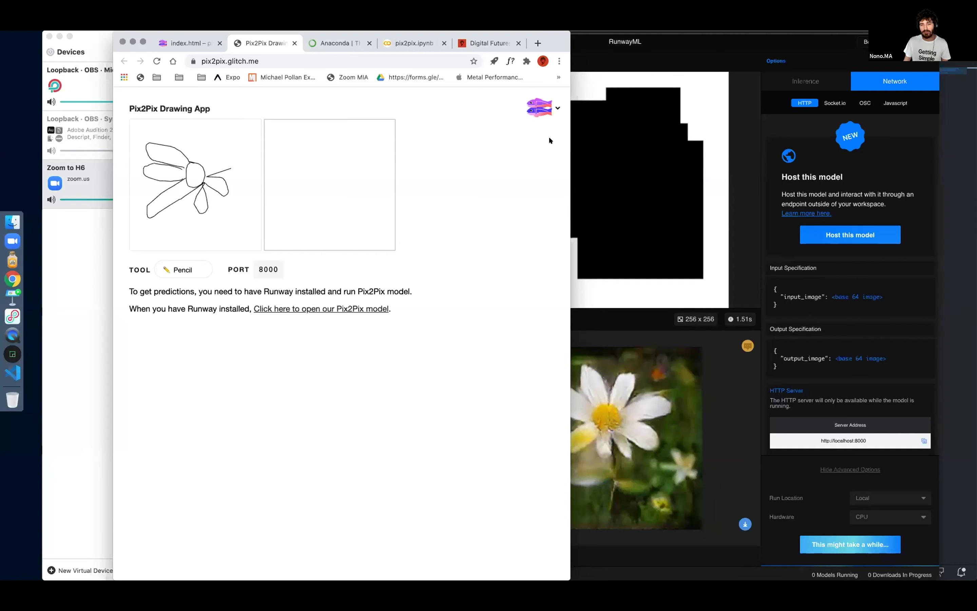
{"action": "left_click_drag", "start_coordinate": [606, 149], "coordinate": [629, 175]}
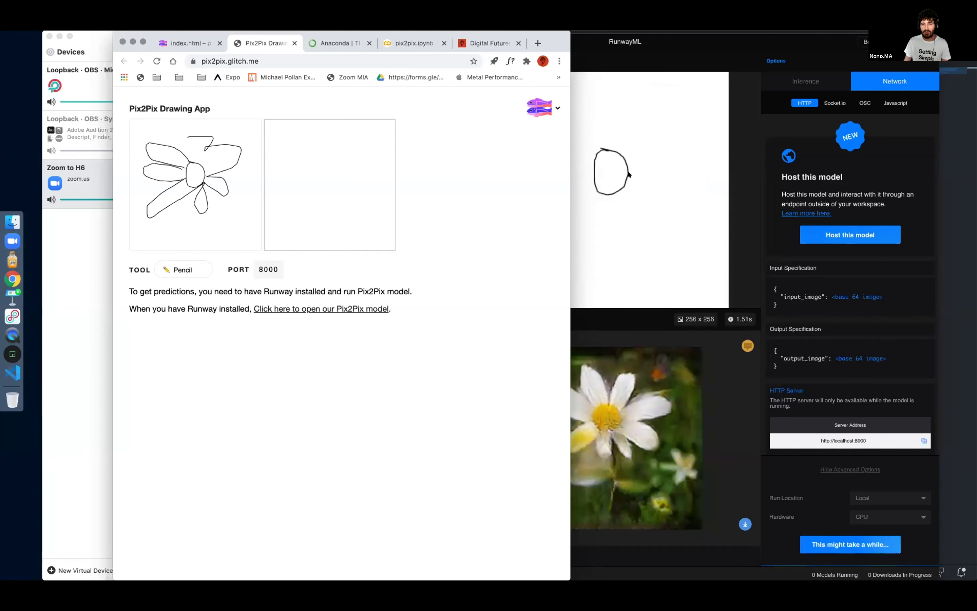
{"action": "left_click", "coordinate": [599, 229]}
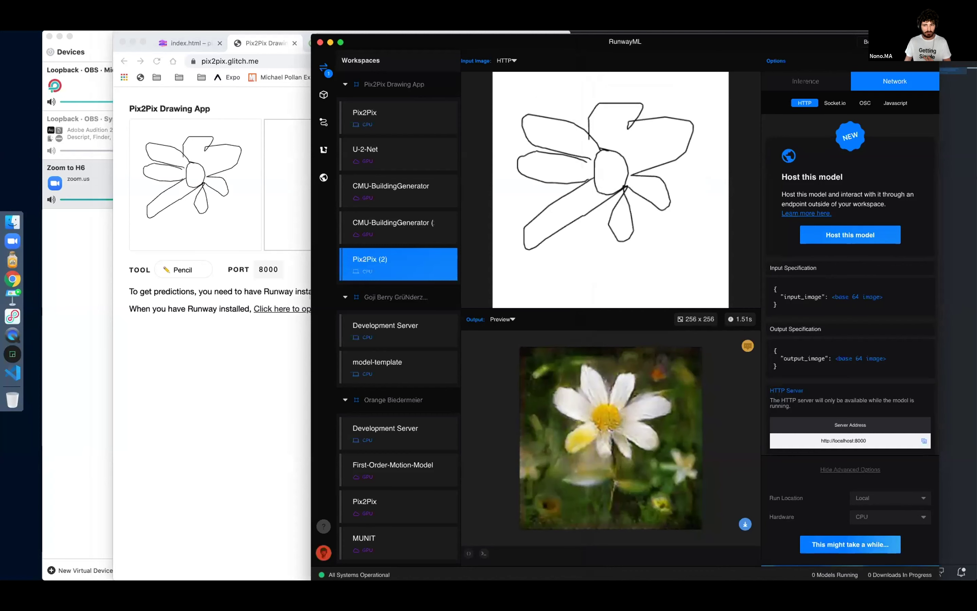
{"action": "key", "text": "super+Tab"}
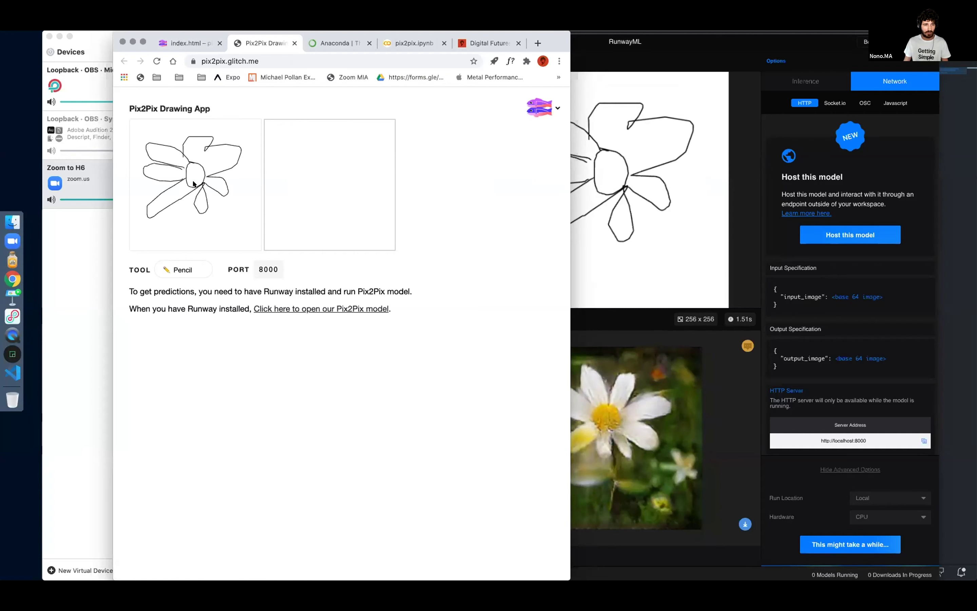
{"action": "left_click_drag", "start_coordinate": [193, 184], "coordinate": [184, 191]}
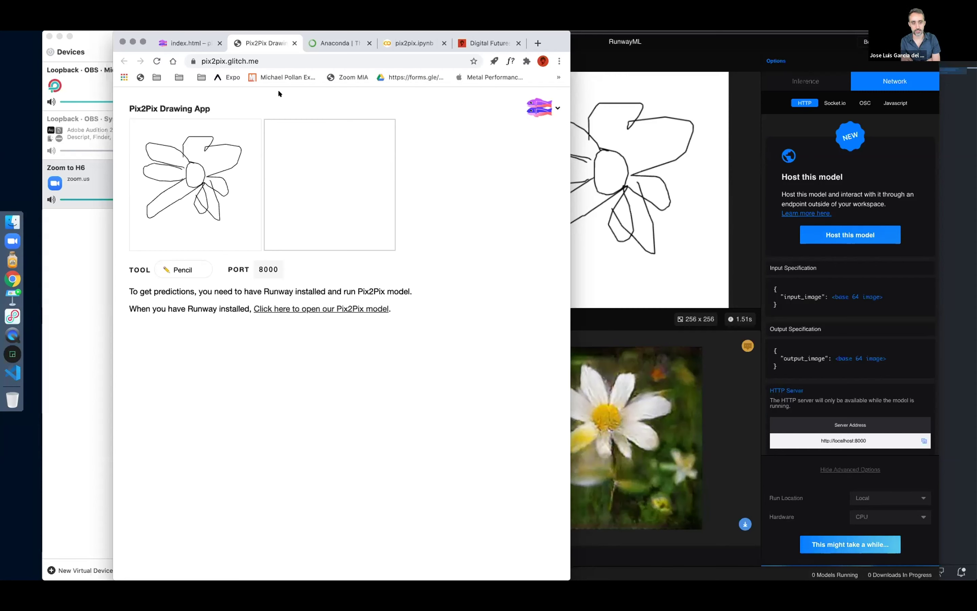
Detach the Pix2Pix tab into its own window snapped to the left beside RunwayML.
{"action": "left_click_drag", "start_coordinate": [266, 42], "coordinate": [262, 77]}
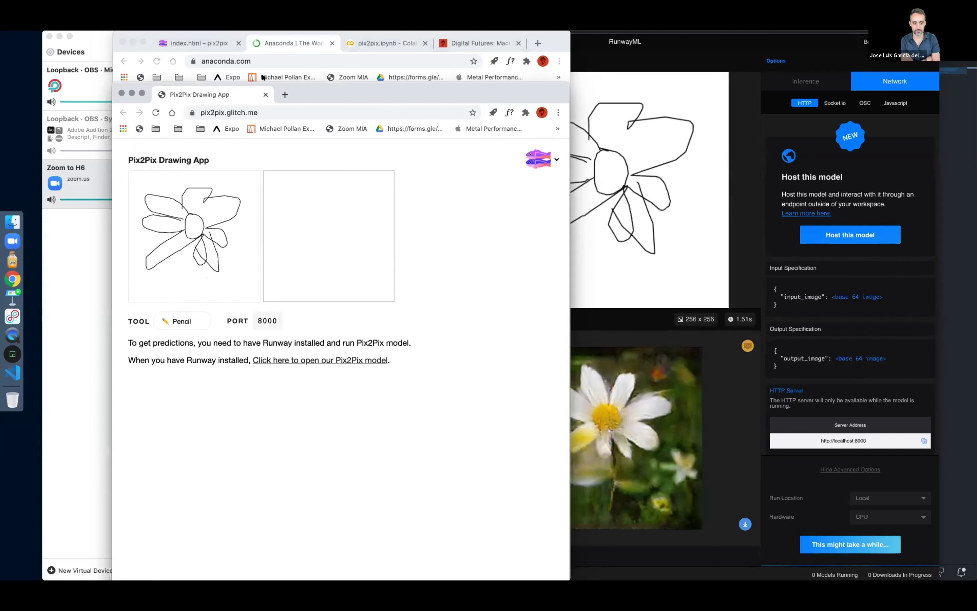
{"action": "key", "text": "ctrl+alt+Left"}
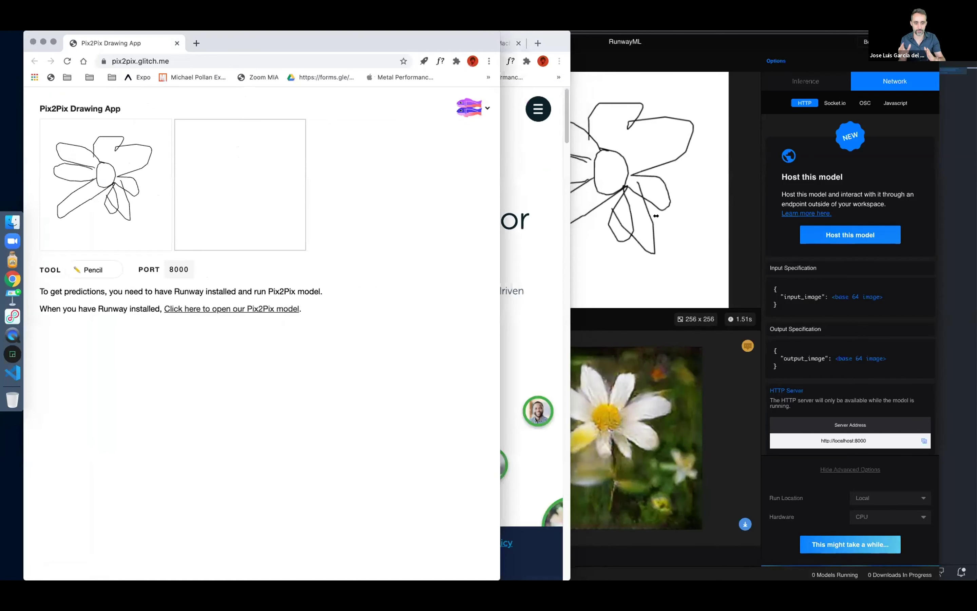
{"action": "key", "text": "ctrl+alt+Left"}
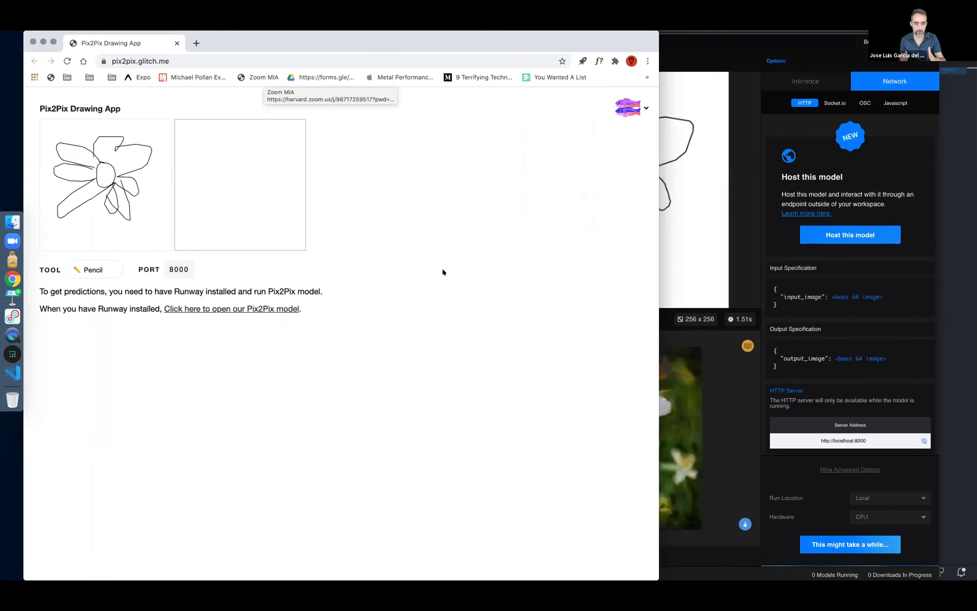
{"action": "key", "text": "ctrl+alt+Left"}
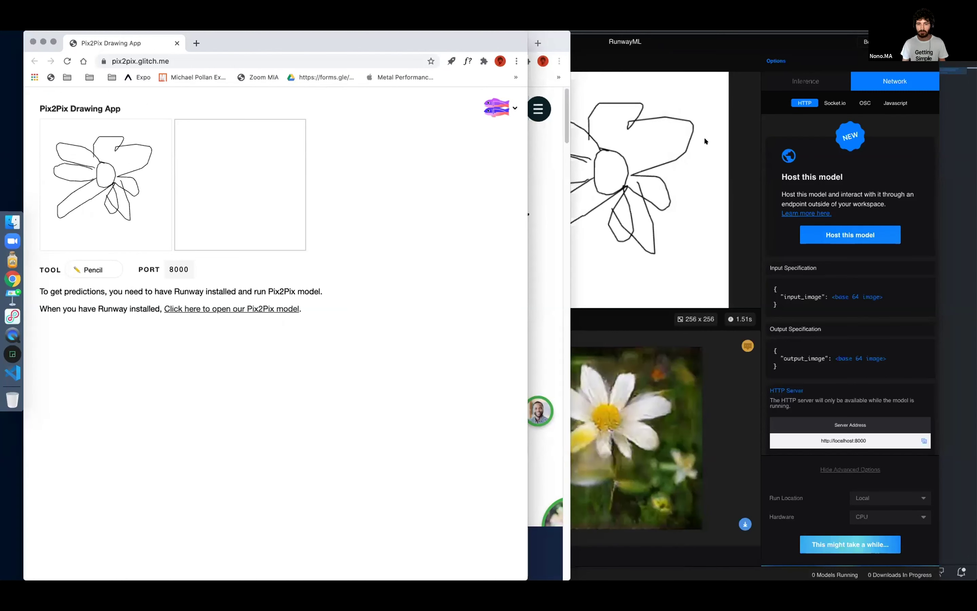
Compare the input sketch RunwayML received with its daisy output.
{"action": "left_click", "coordinate": [631, 208]}
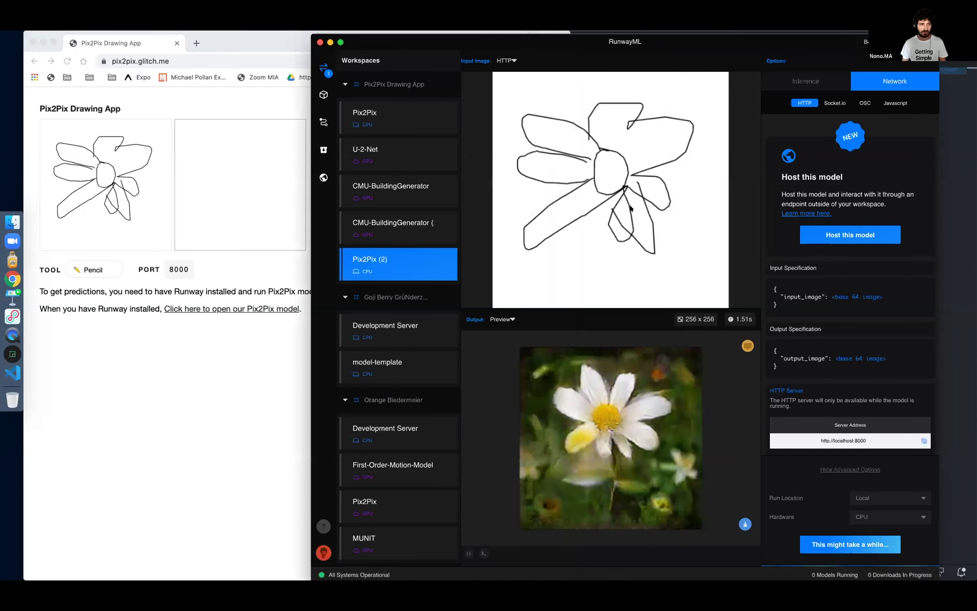
{"action": "left_click", "coordinate": [199, 238]}
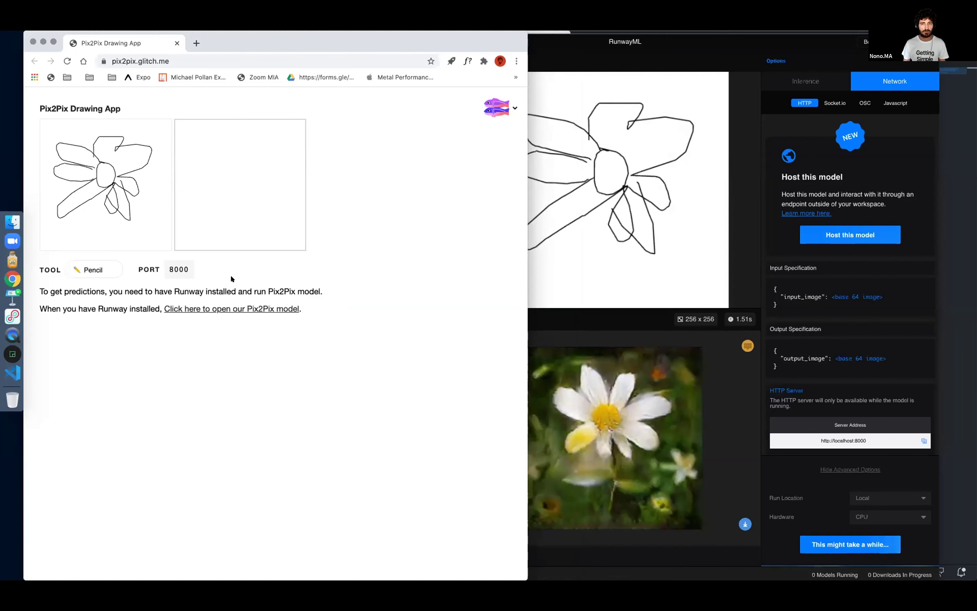
{"action": "left_click", "coordinate": [615, 75]}
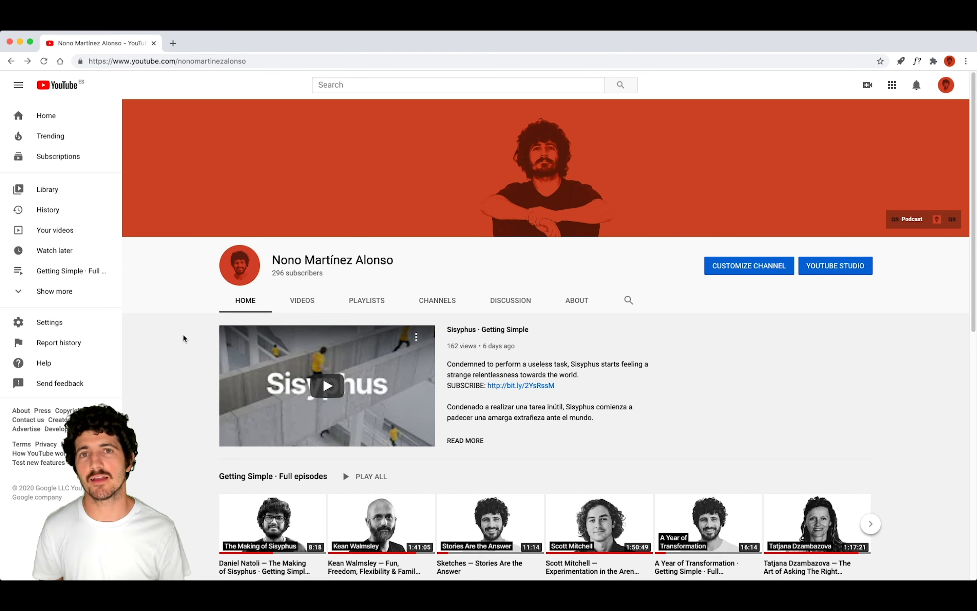
Scroll the channel Home page and open the Learning · Design Automation playlist.
{"action": "scroll", "coordinate": [183, 337], "scroll_direction": "down", "scroll_amount": 10}
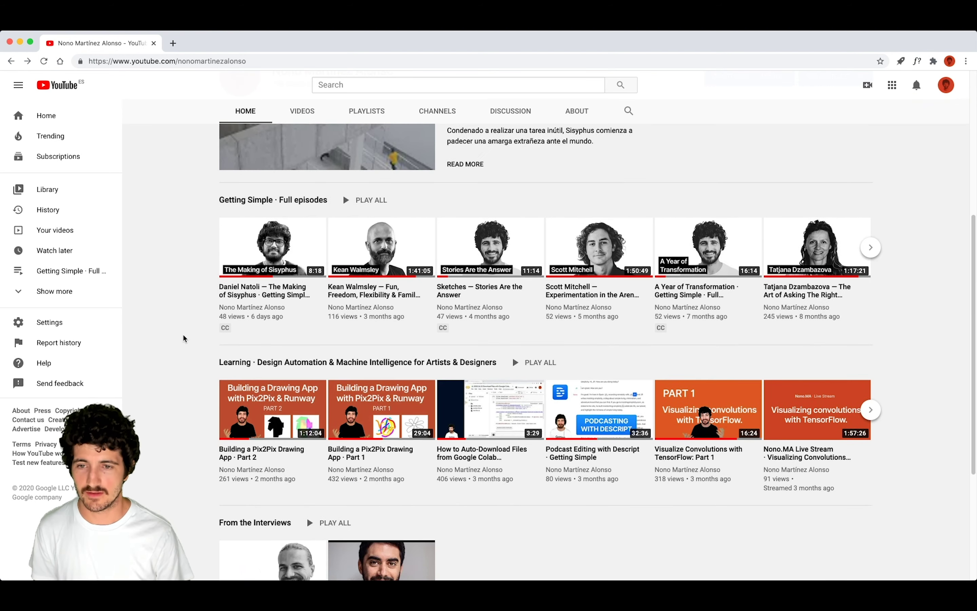
{"action": "left_click", "coordinate": [242, 326]}
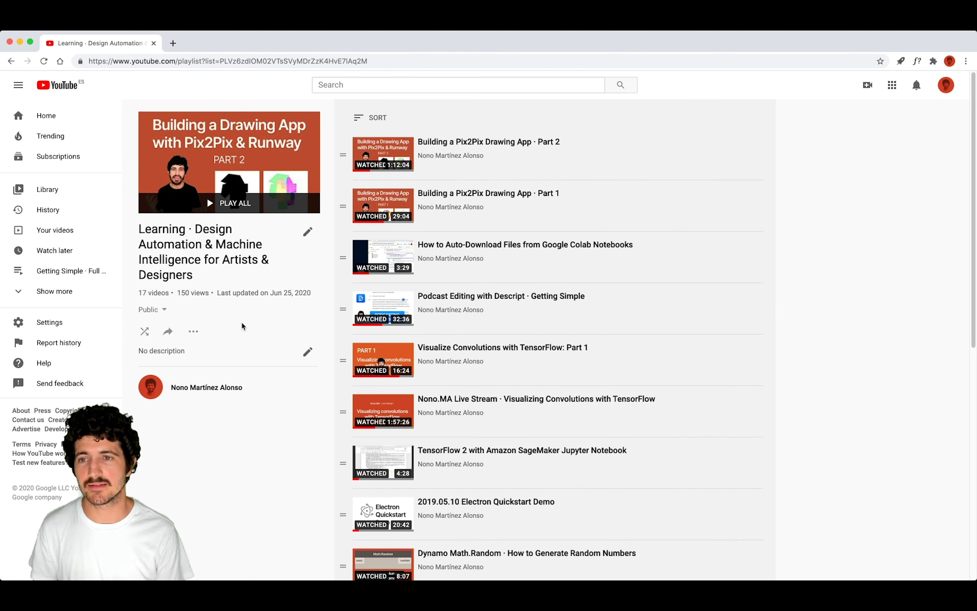